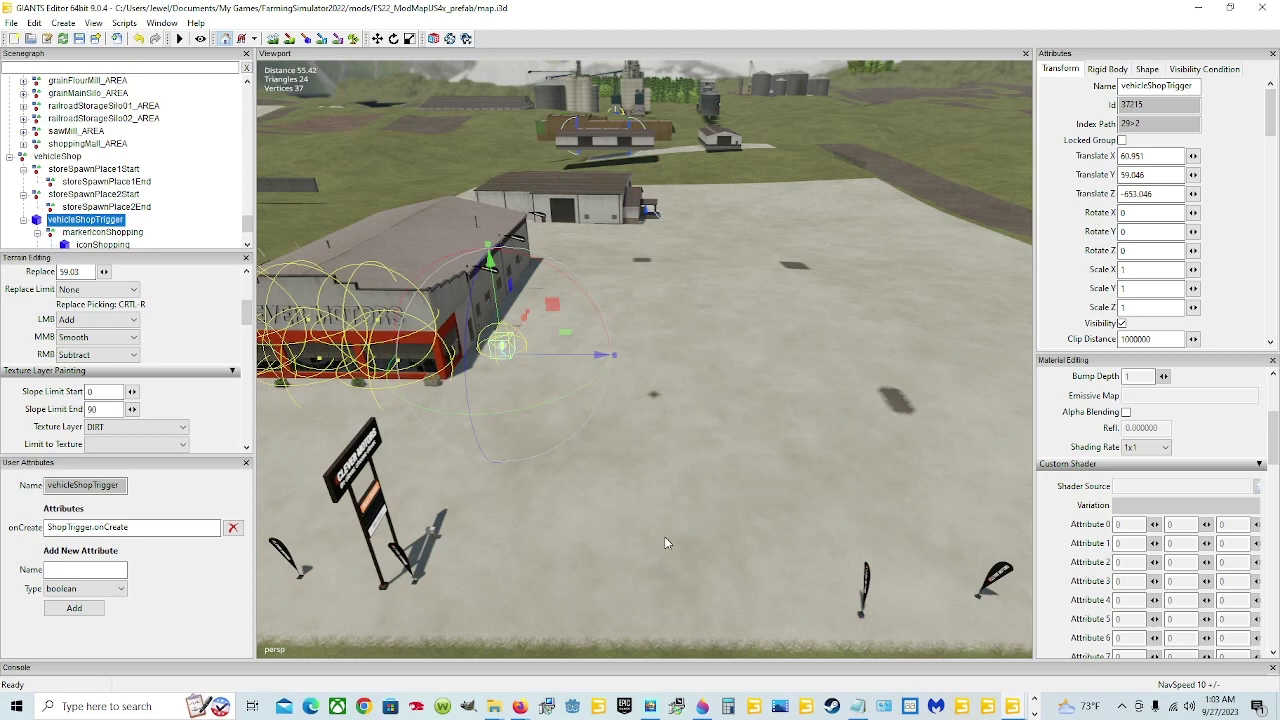
- Examine the yard around the vehicle shop building and the vehicleShop group's spawn places and vehicleShopTrigger
right_drag(664, 543, 620, 538)
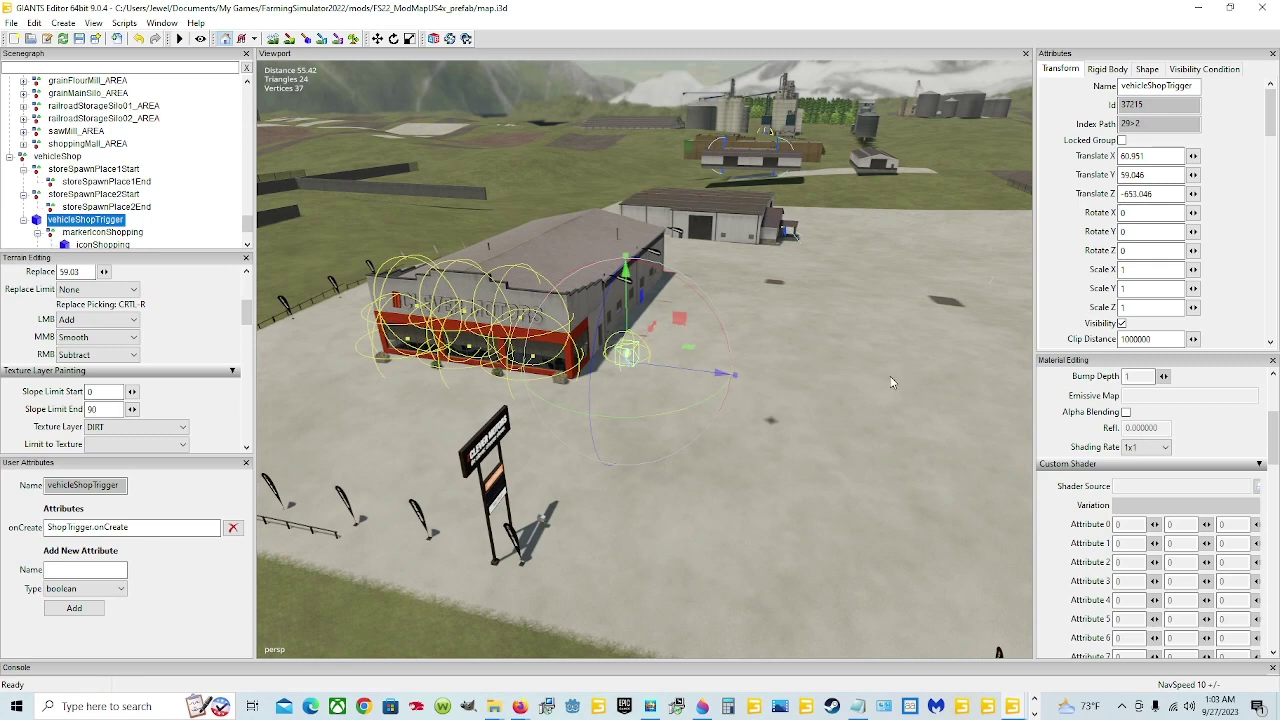
right_drag(704, 500, 660, 371)
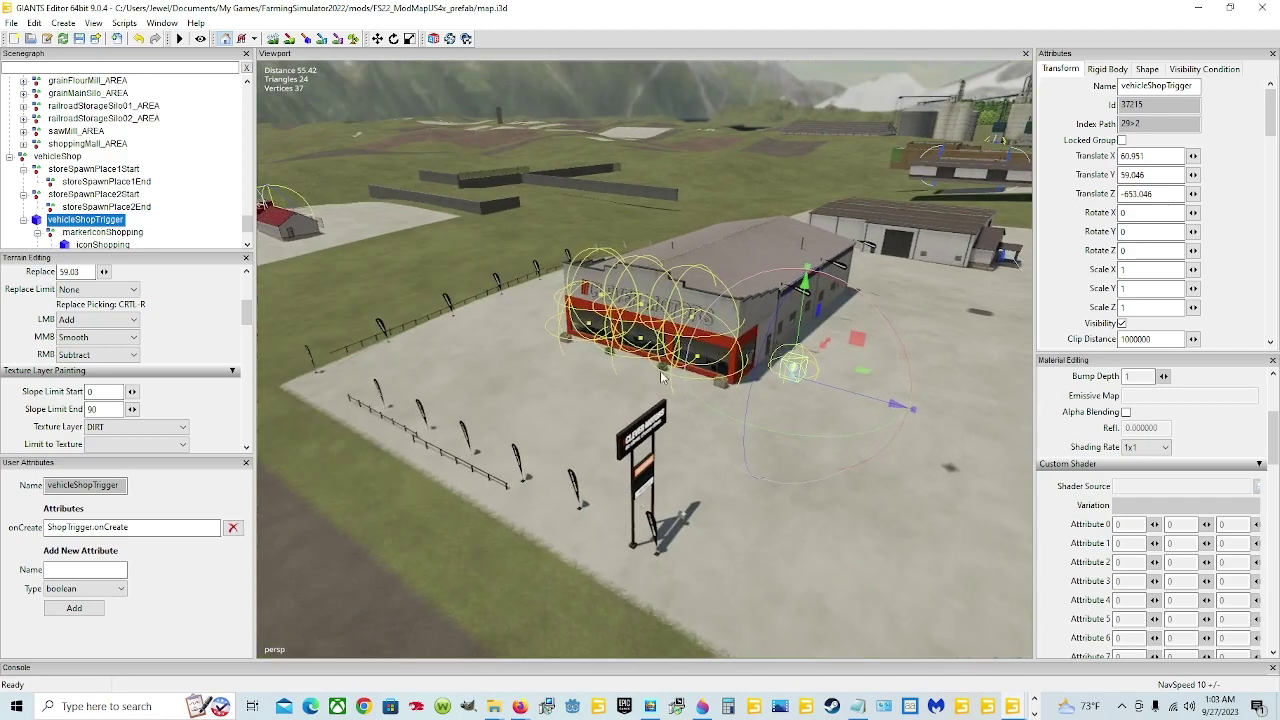
right_drag(955, 189, 805, 380)
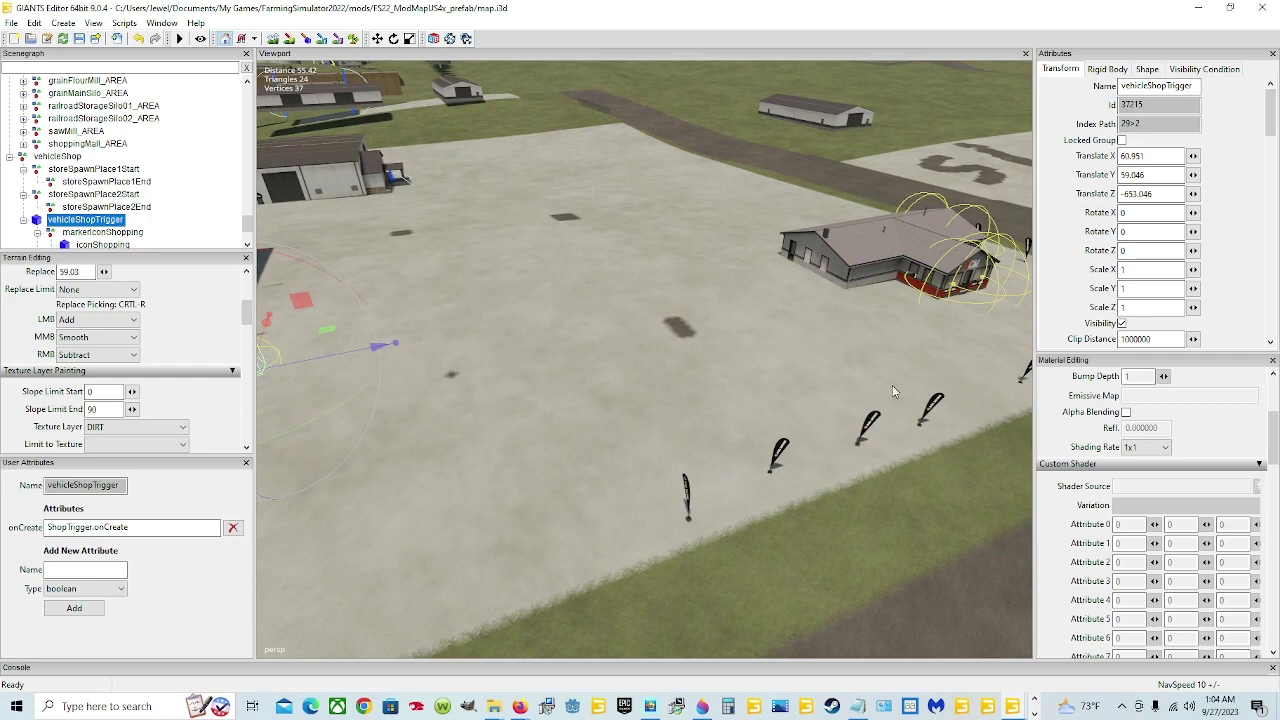
right_drag(553, 331, 422, 346)
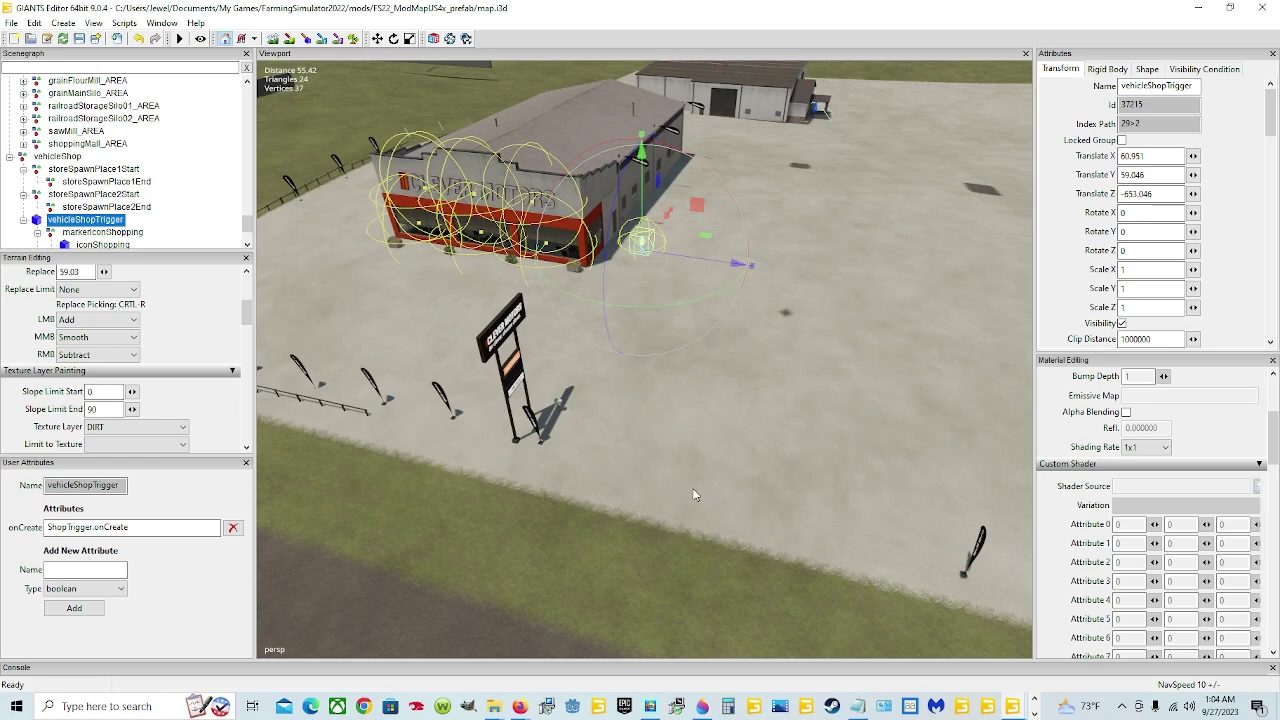
right_drag(670, 500, 735, 444)
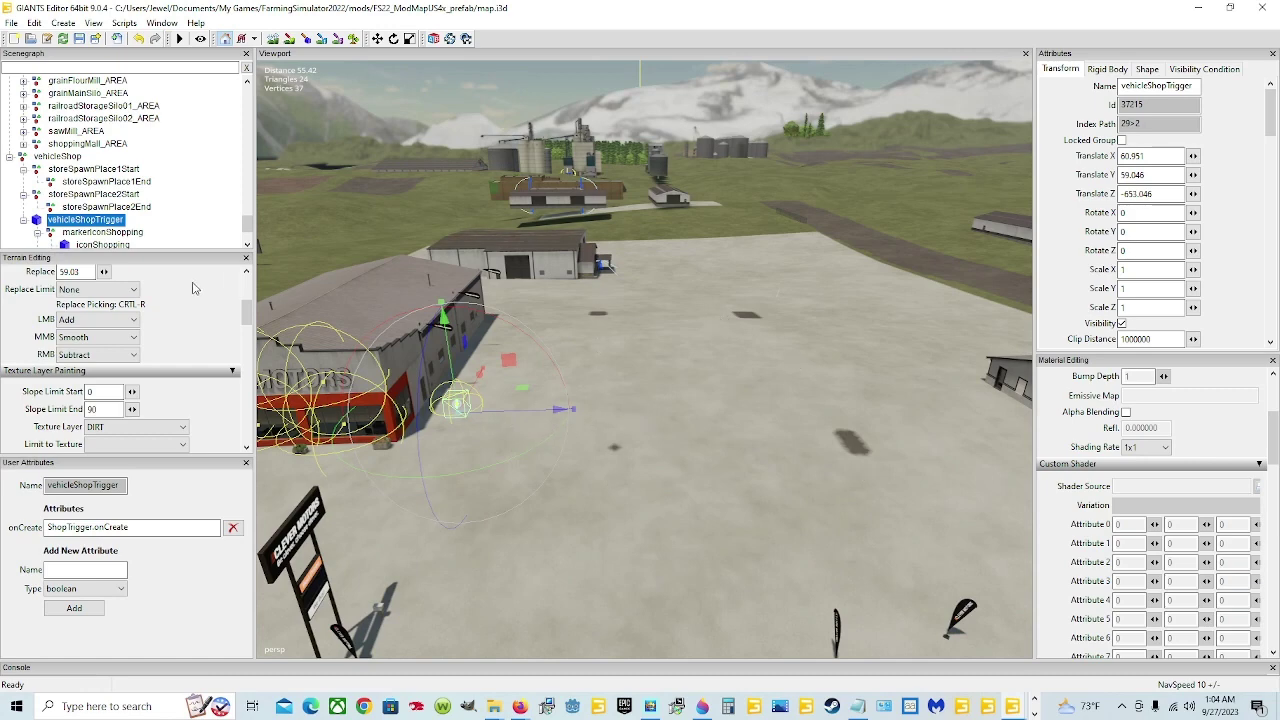
click(62, 158)
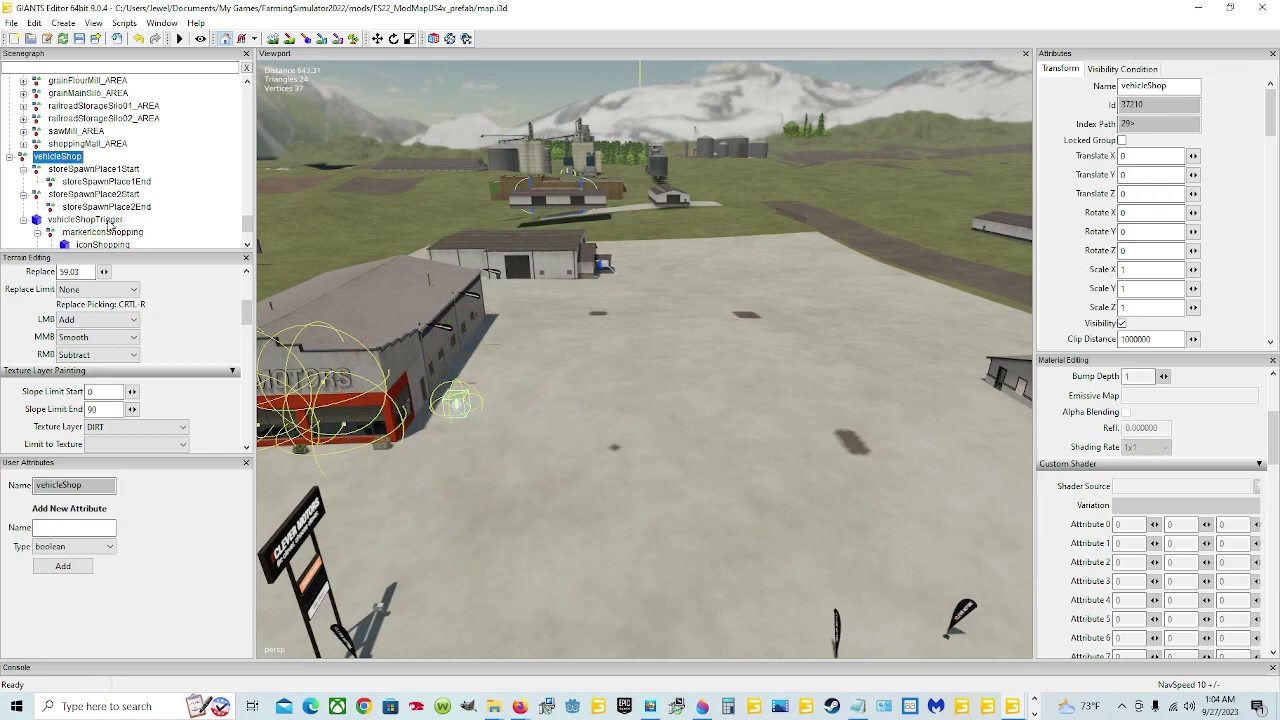
click(108, 222)
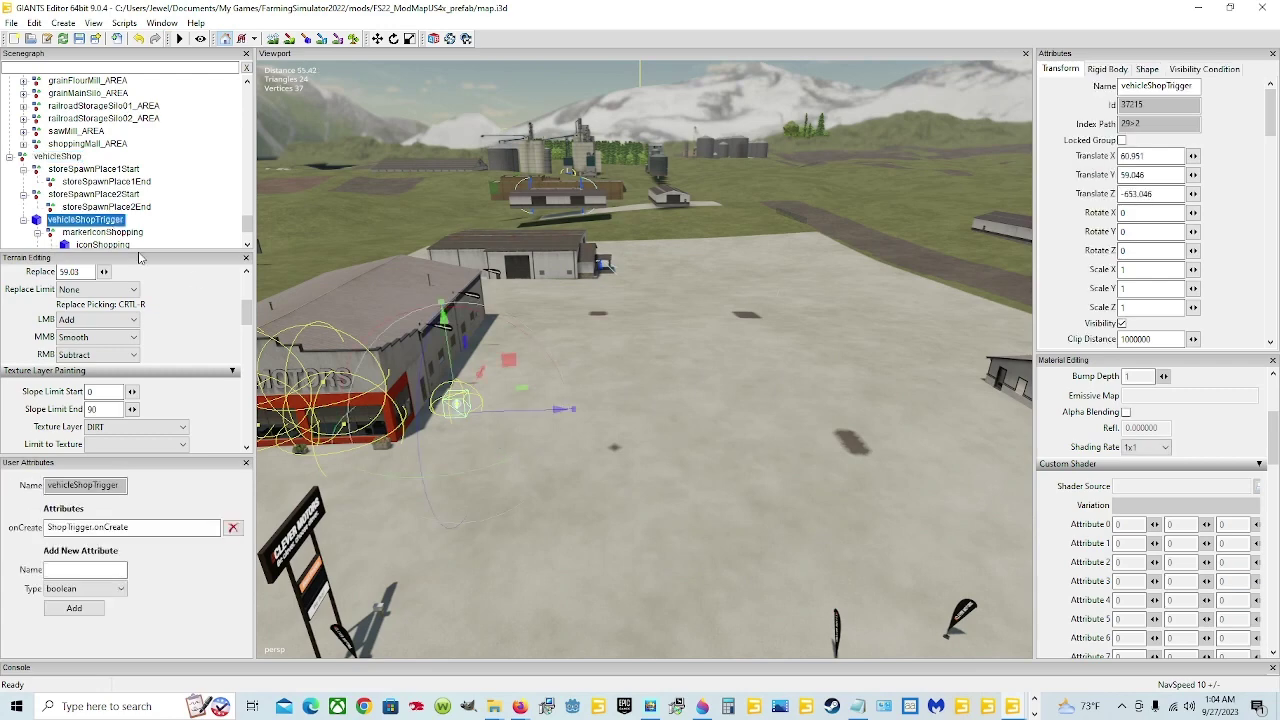
click(60, 157)
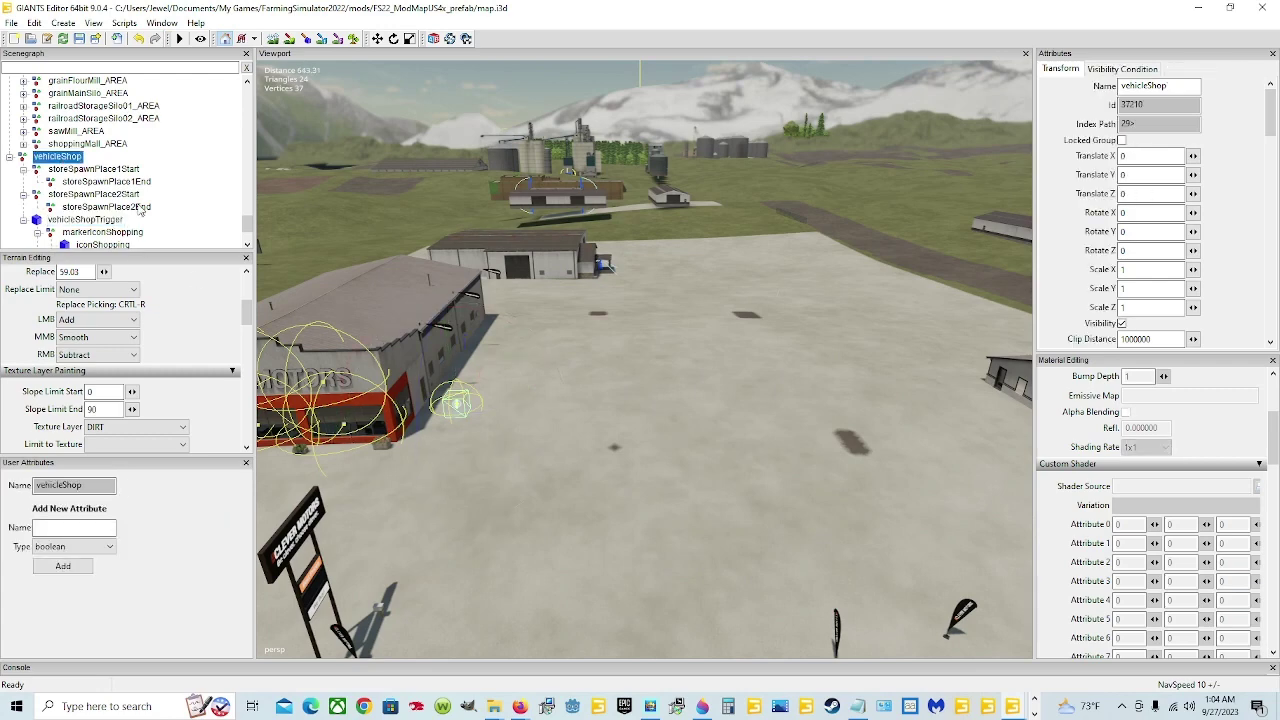
click(120, 171)
click(116, 194)
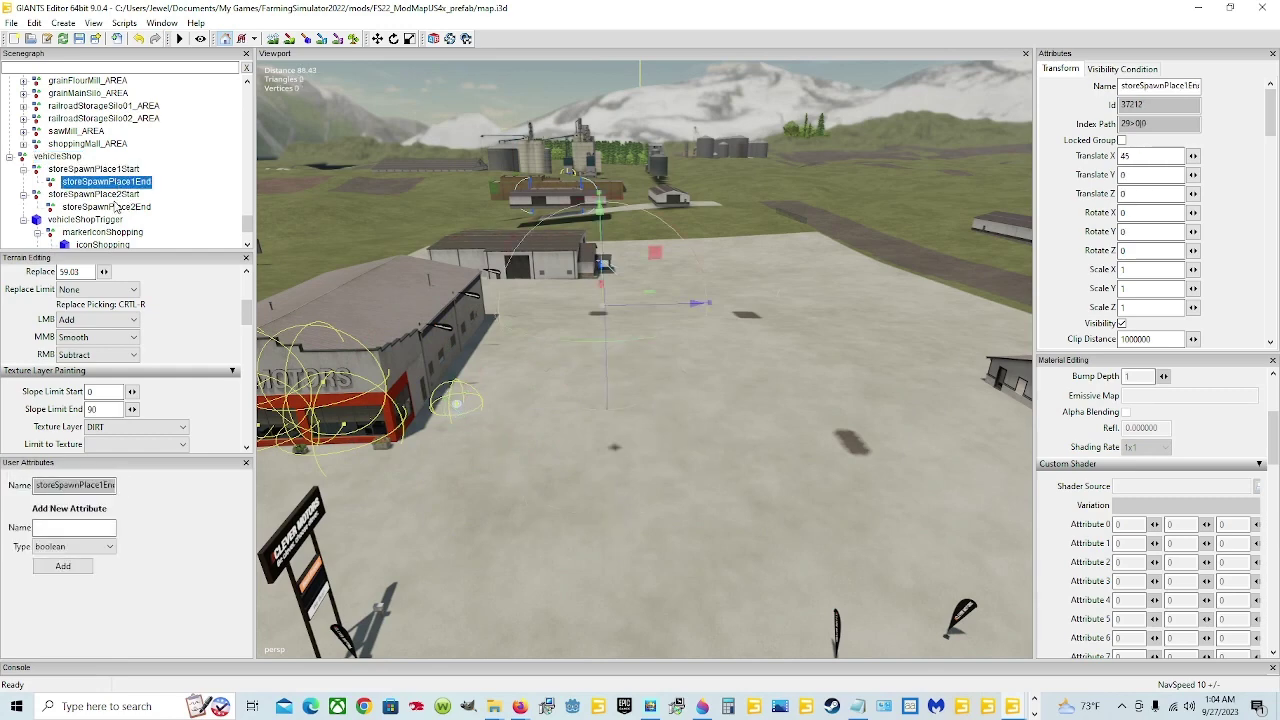
click(118, 208)
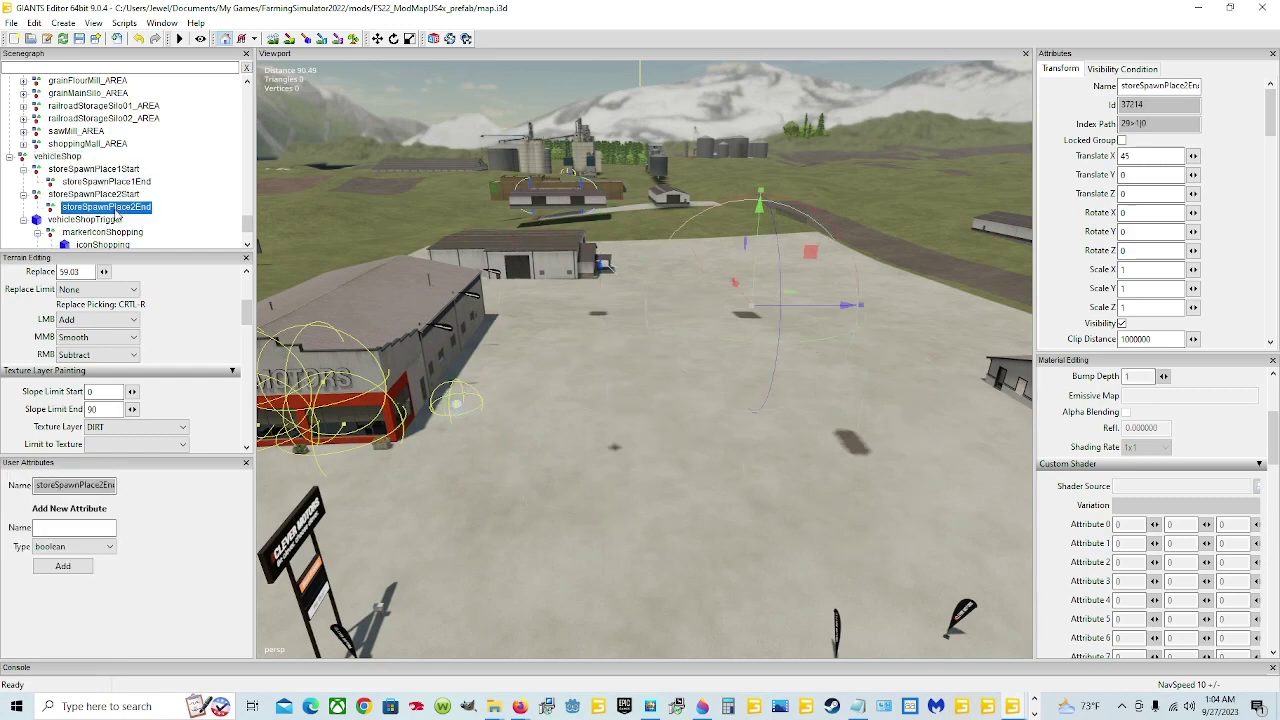
click(60, 157)
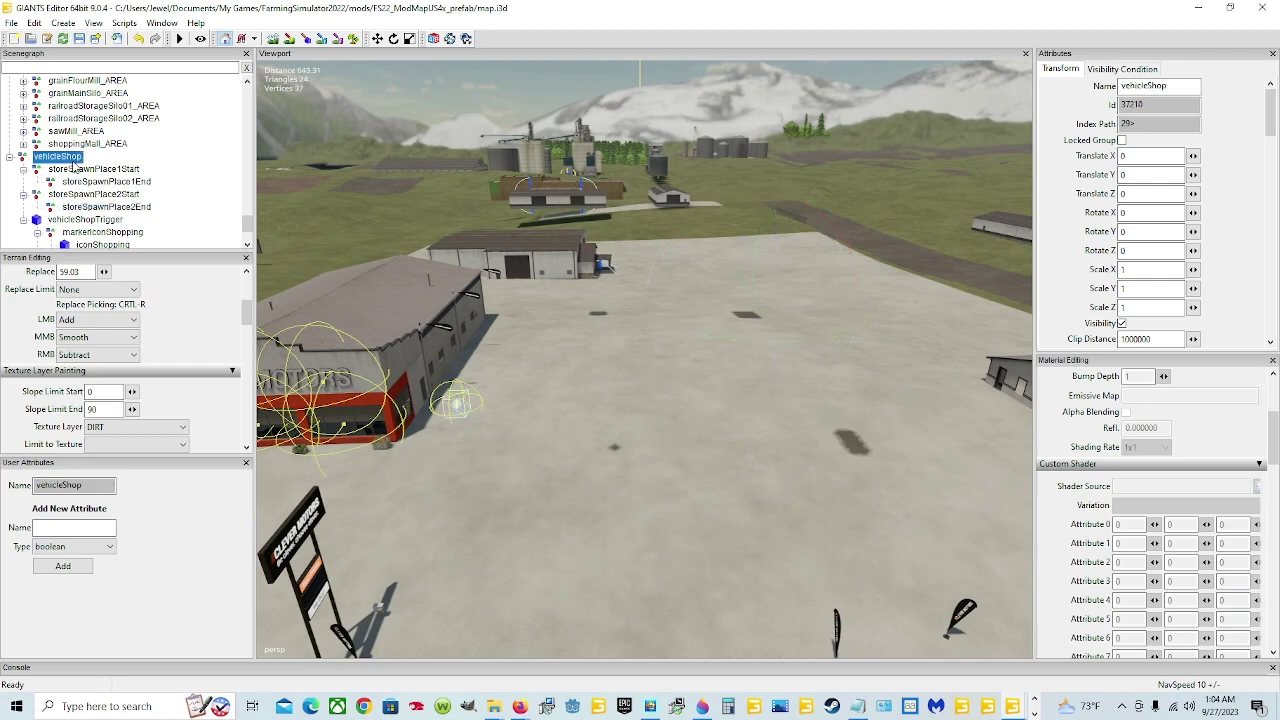
- Collapse the vehicleShop group in the scenegraph and delete the whole group from the map
click(9, 157)
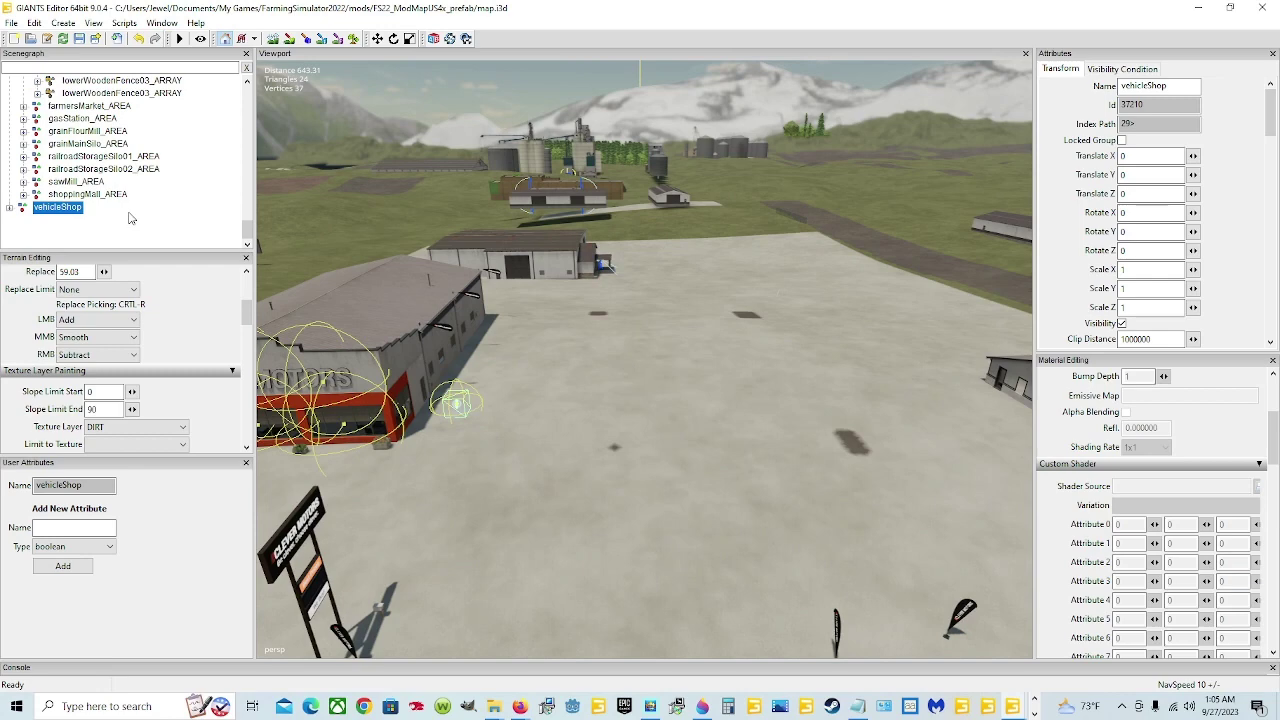
scroll(145, 181, up, 5)
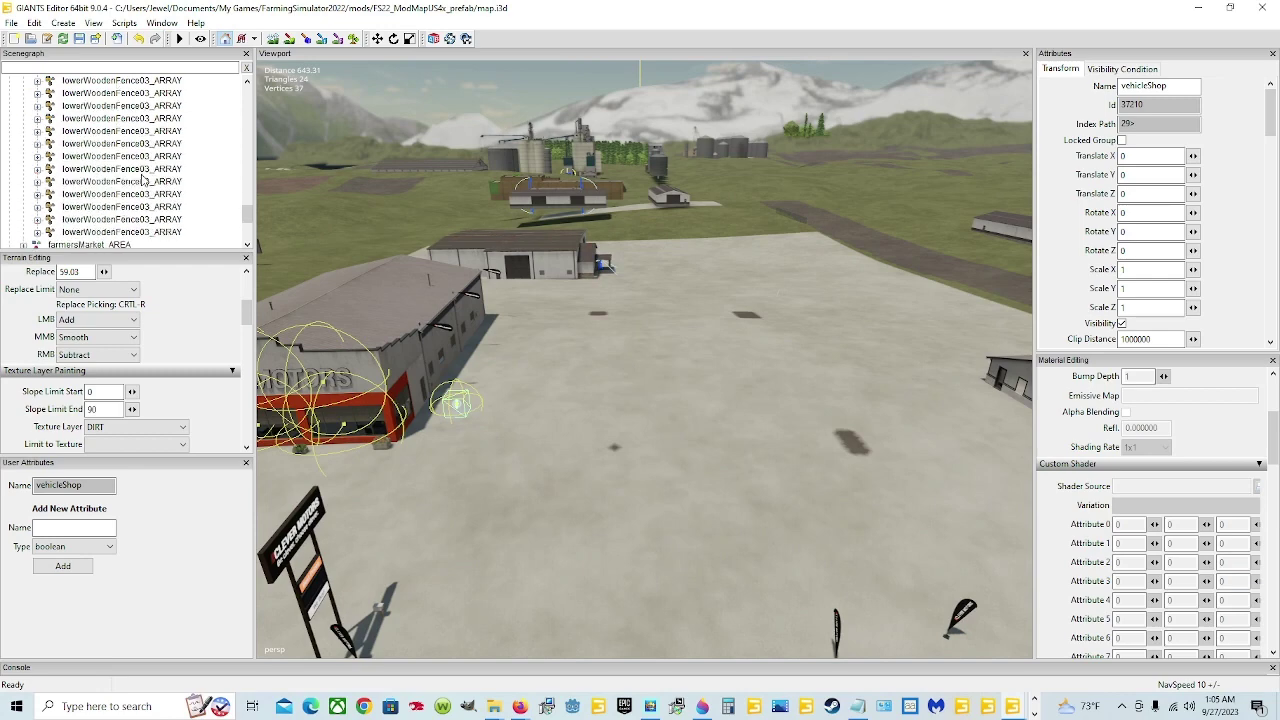
scroll(144, 180, up, 10)
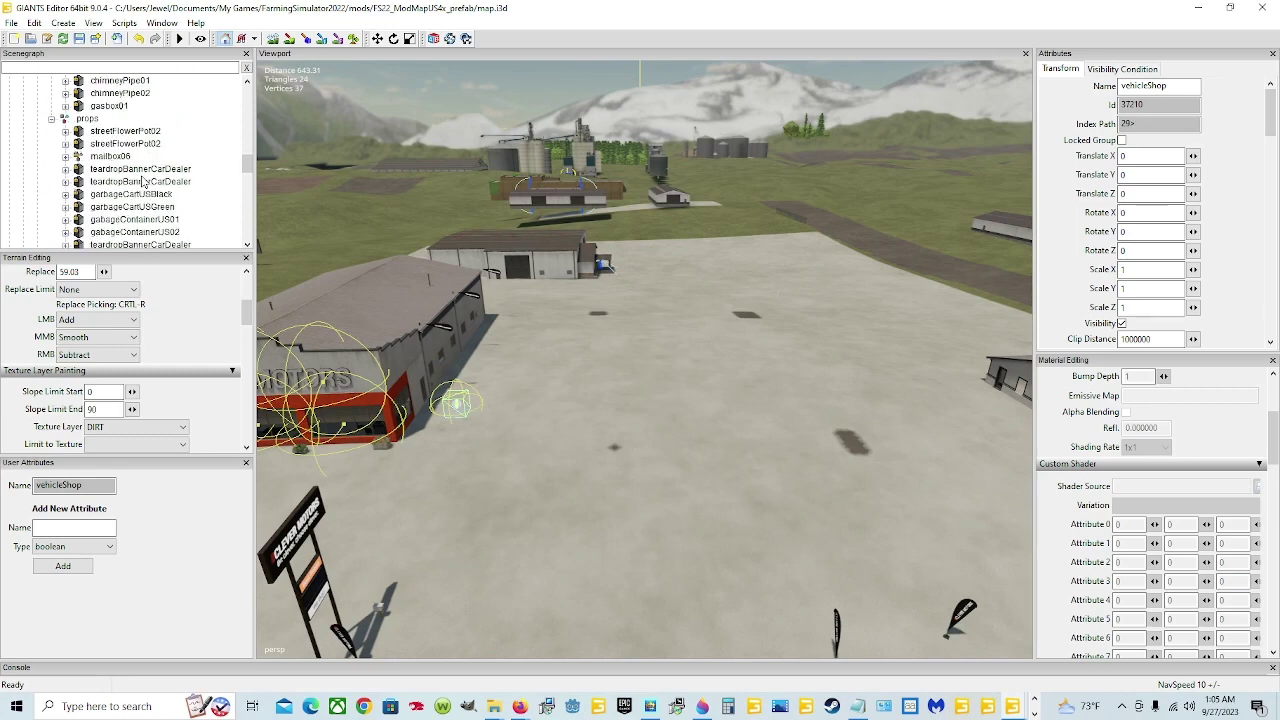
scroll(143, 181, up, 15)
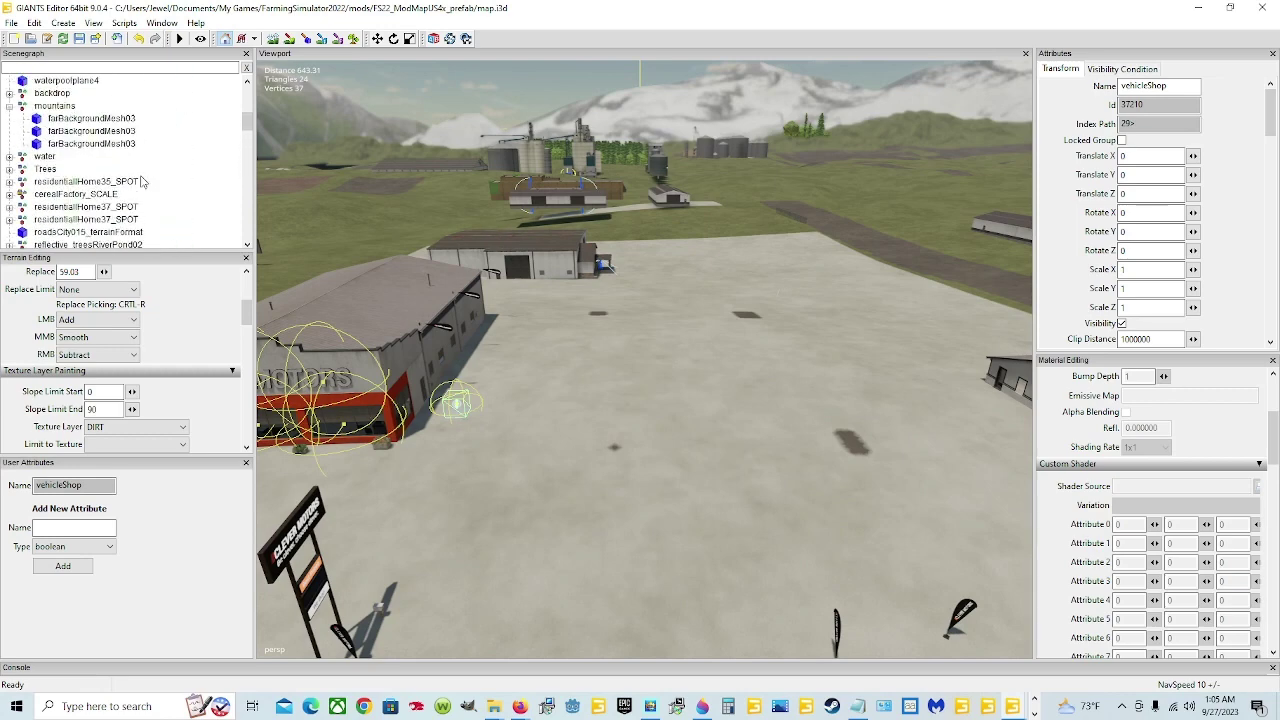
scroll(143, 181, up, 2)
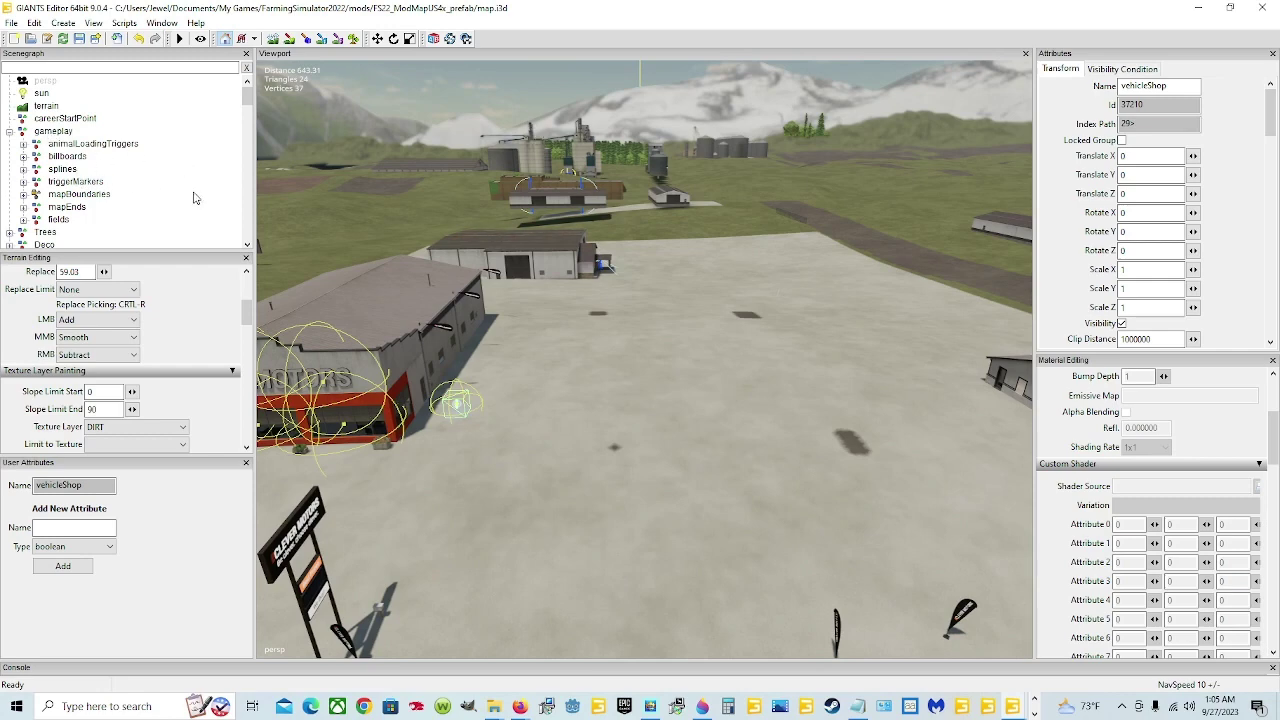
scroll(183, 231, down, 10)
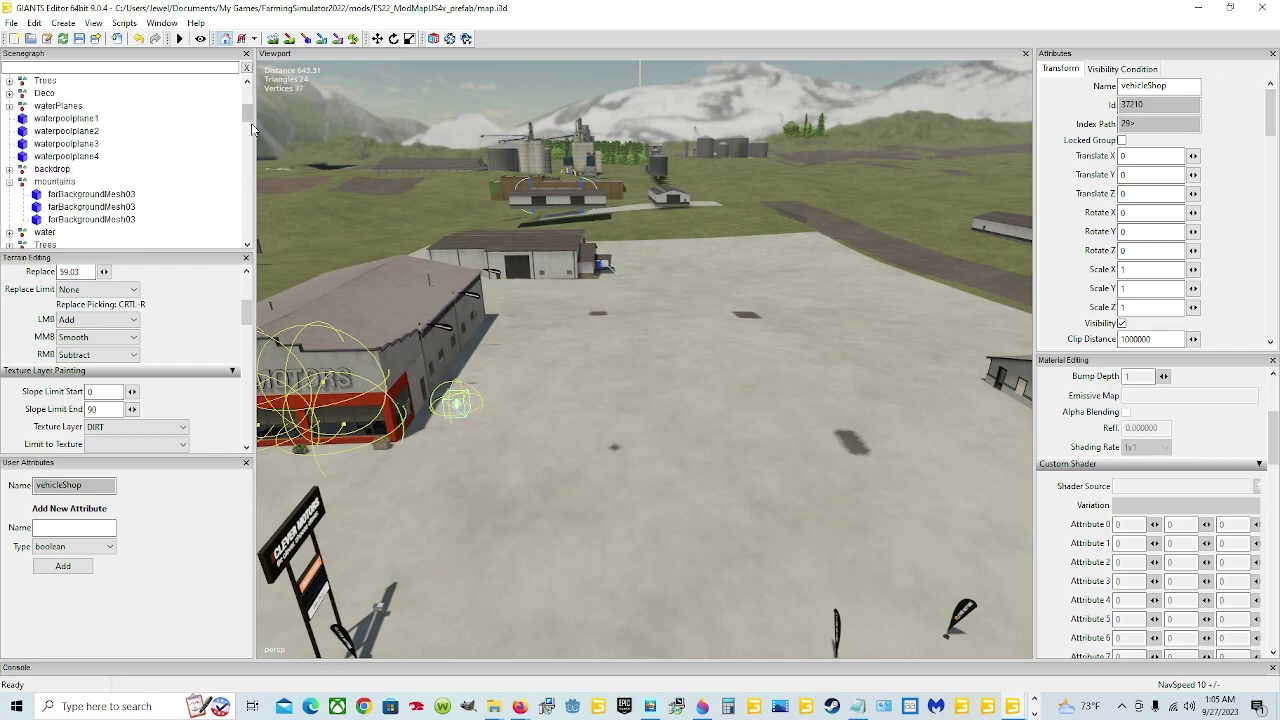
scroll(236, 229, down, 2)
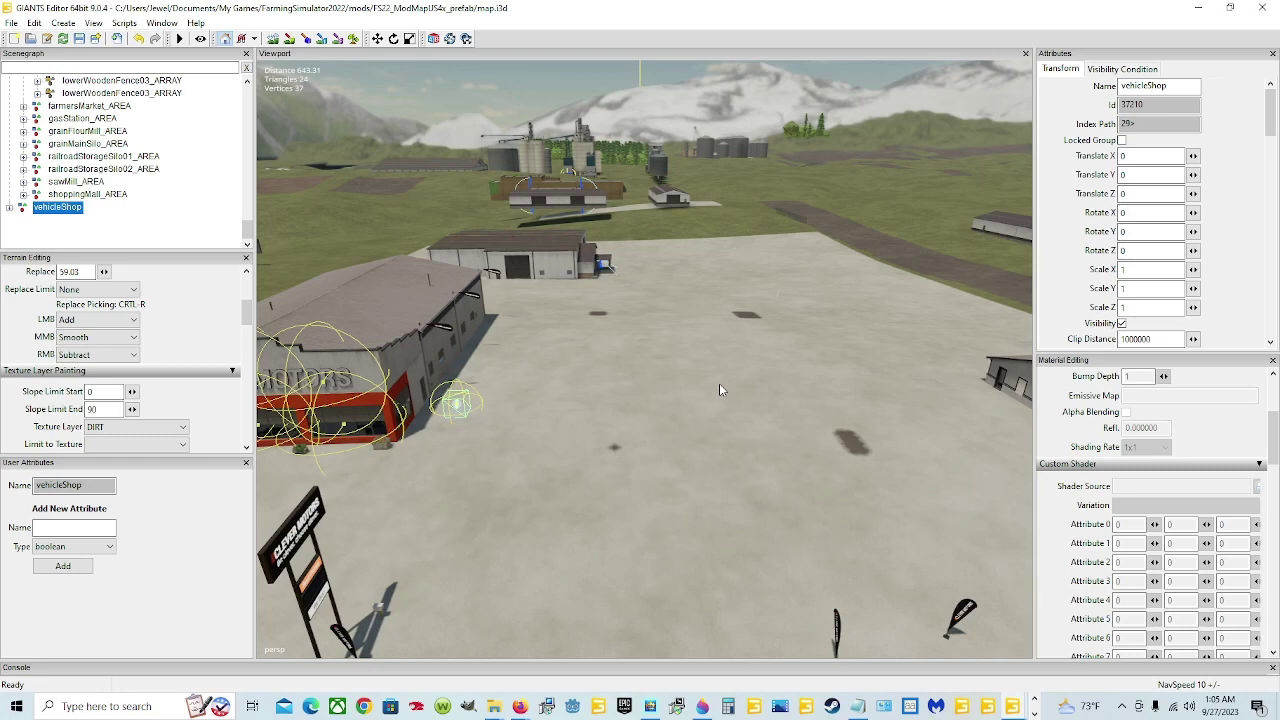
key(Delete)
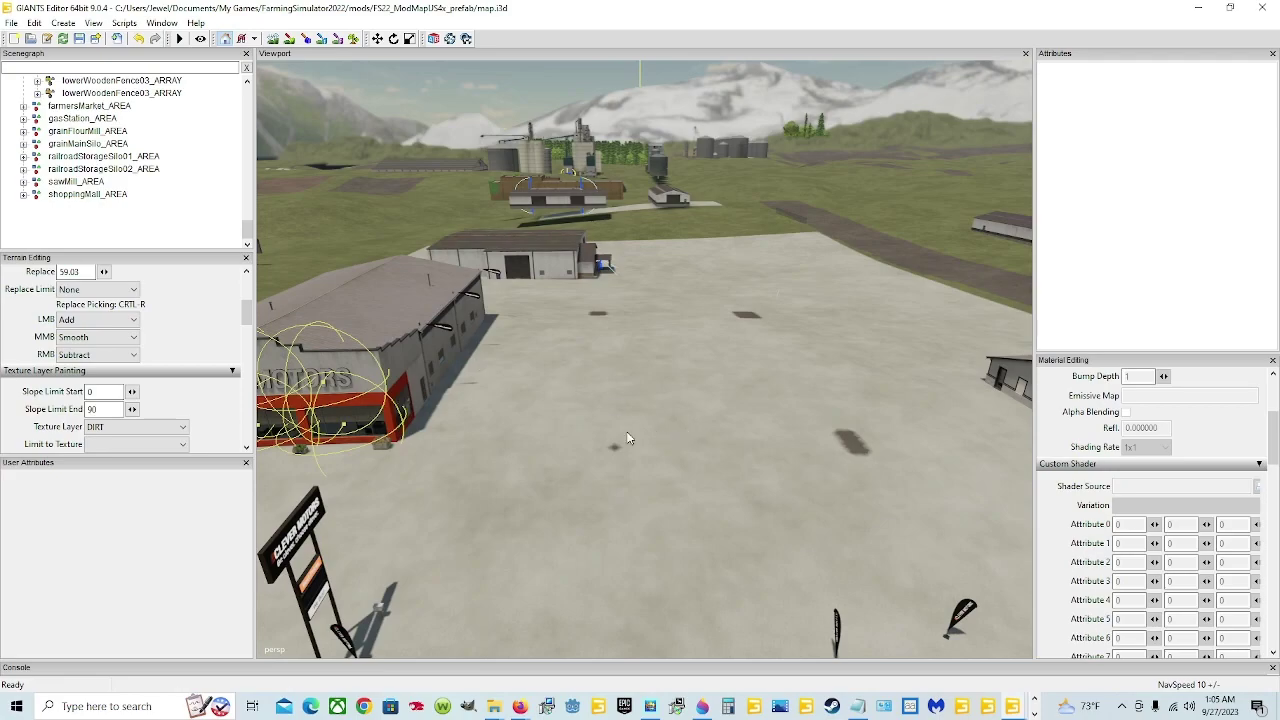
- Switch to the mapUS File Explorer window and open the SteamLibrary folder on New Volume (D:)
mouse_move(500, 706)
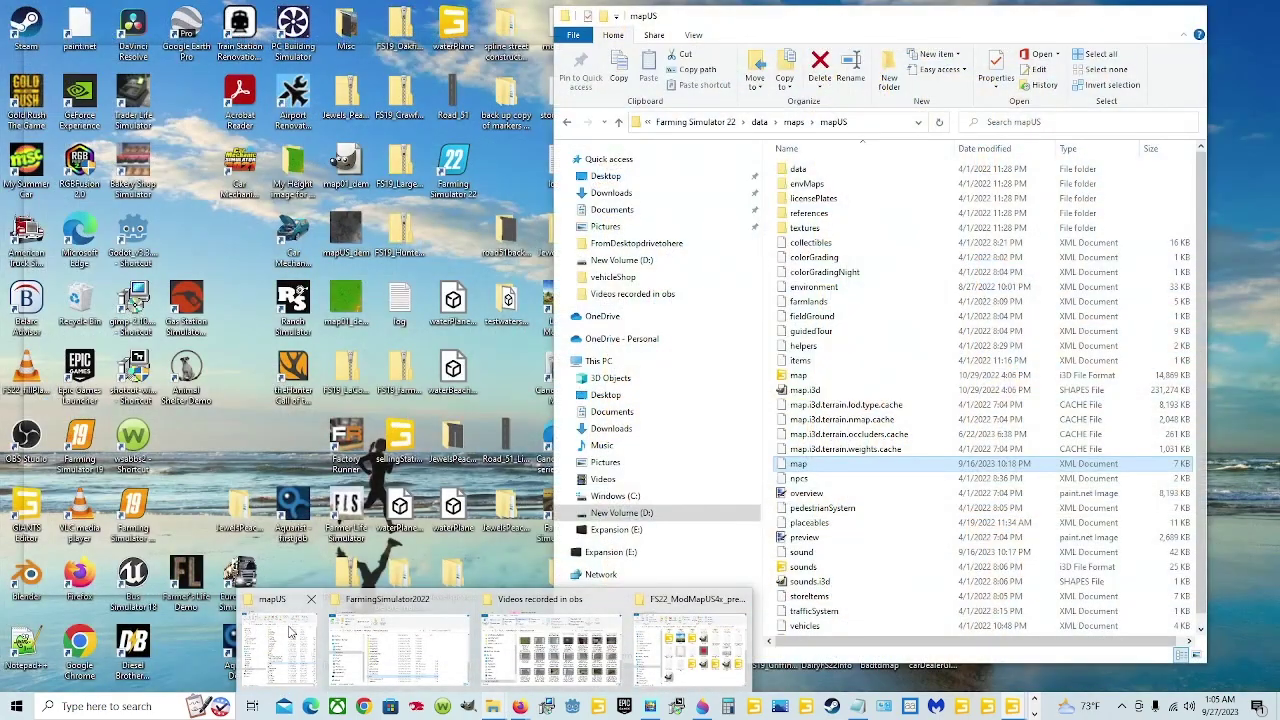
click(314, 632)
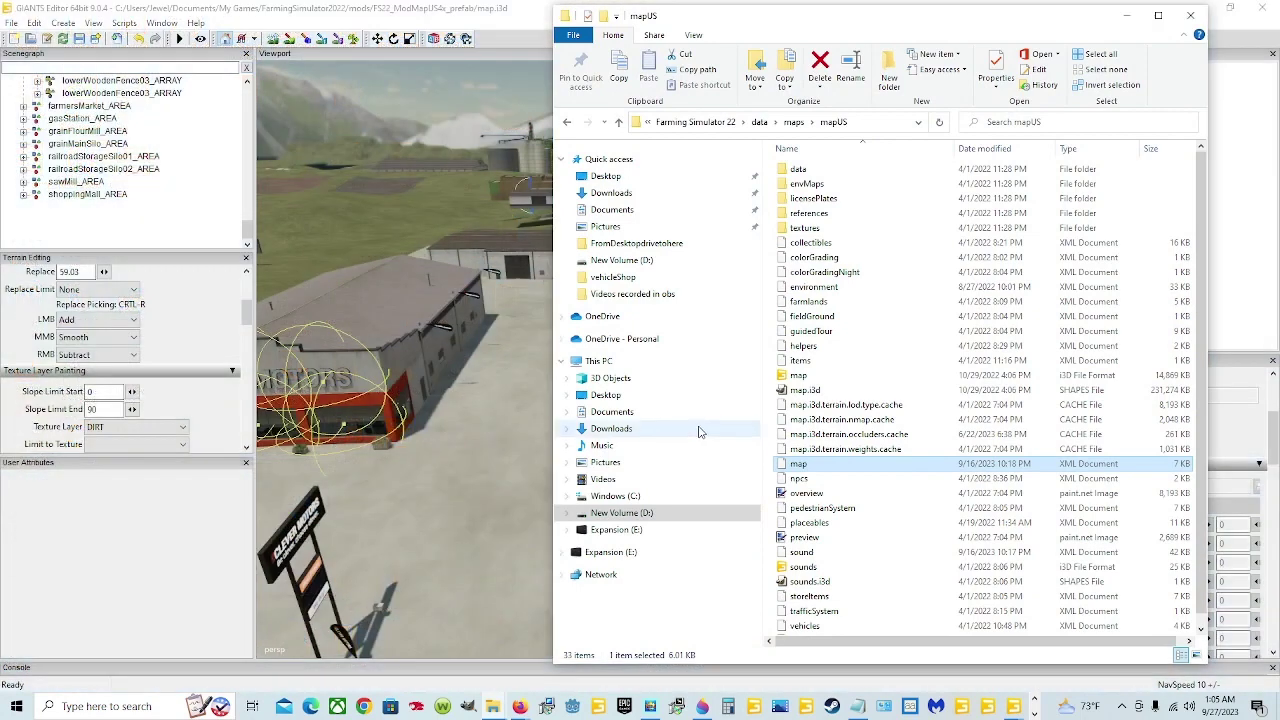
click(674, 498)
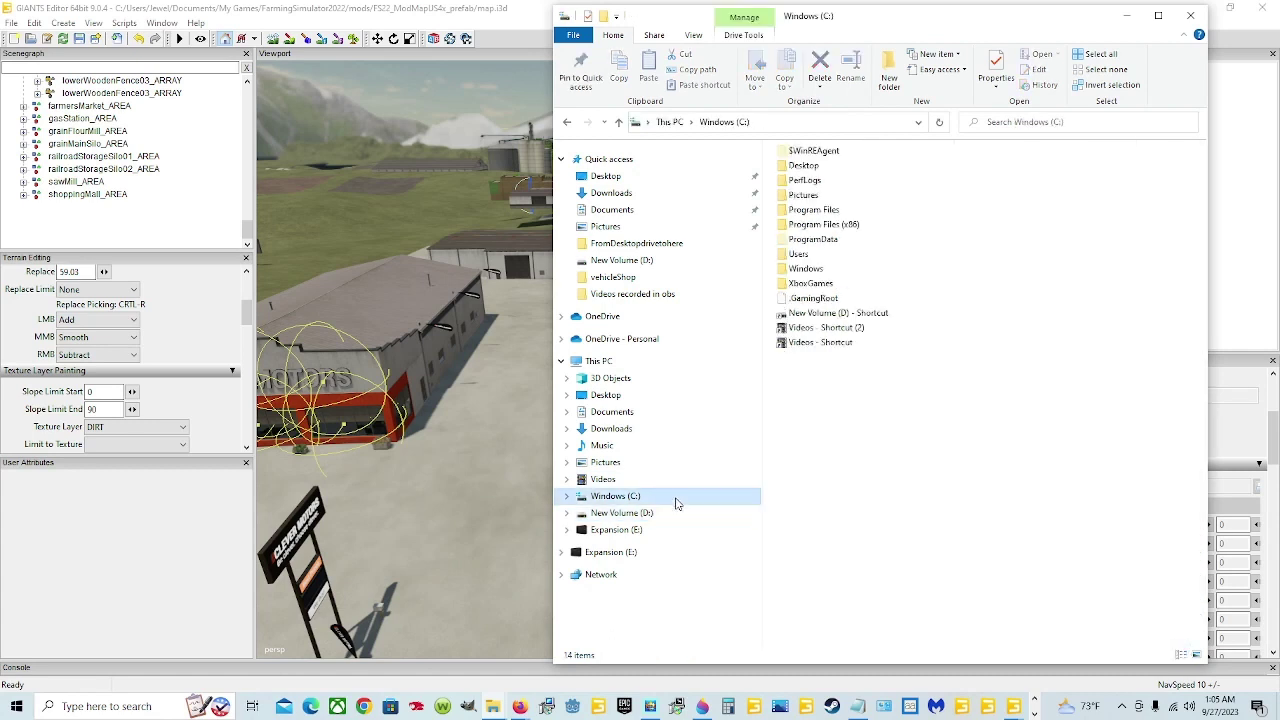
double_click(810, 226)
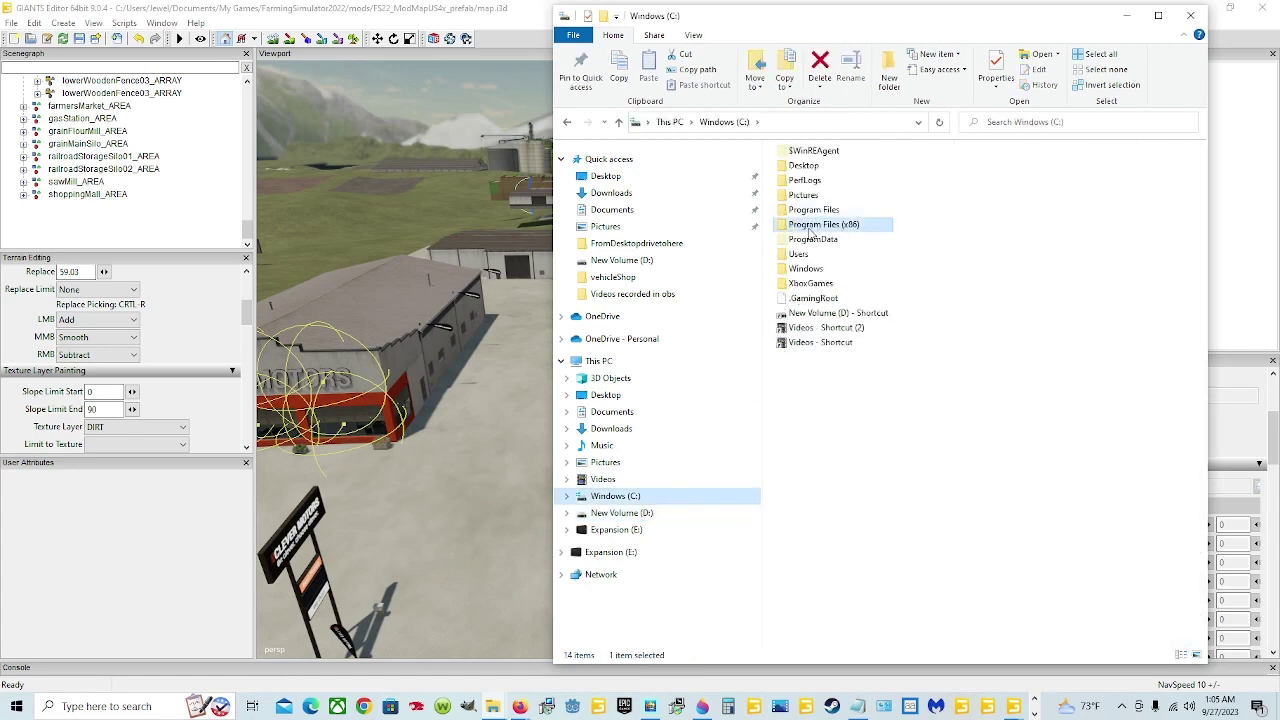
click(690, 513)
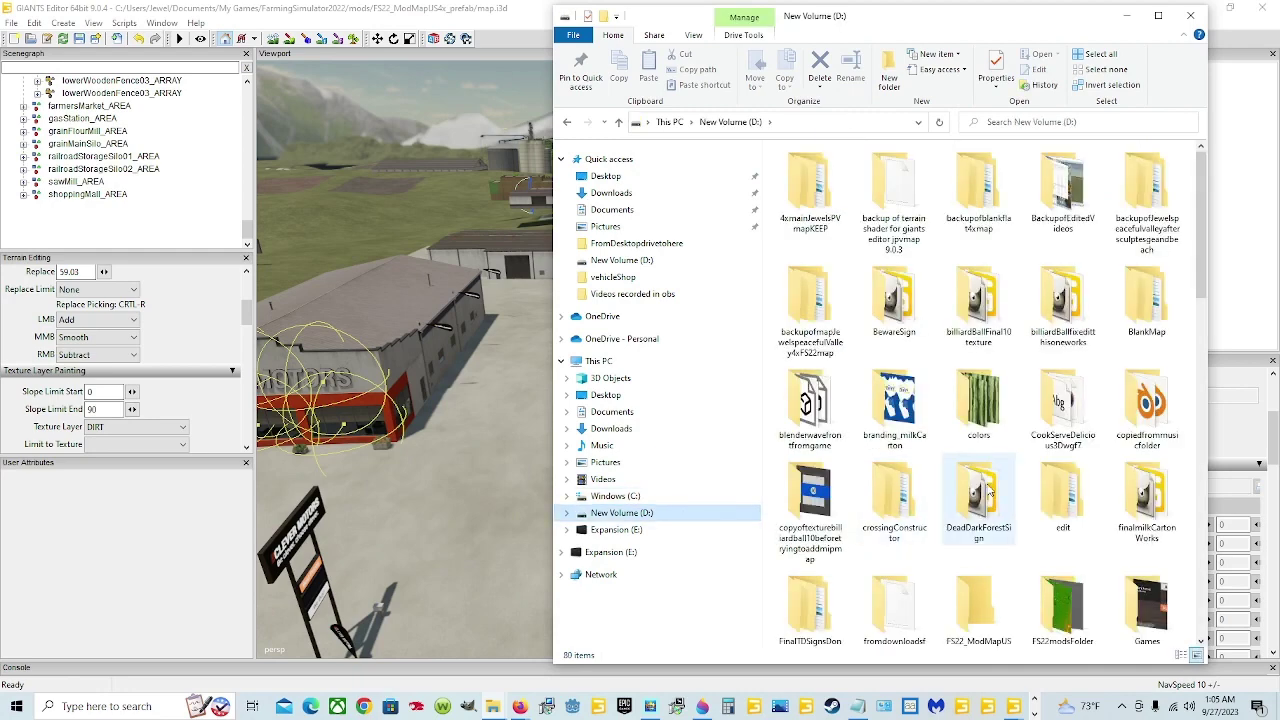
scroll(988, 490, down, 2)
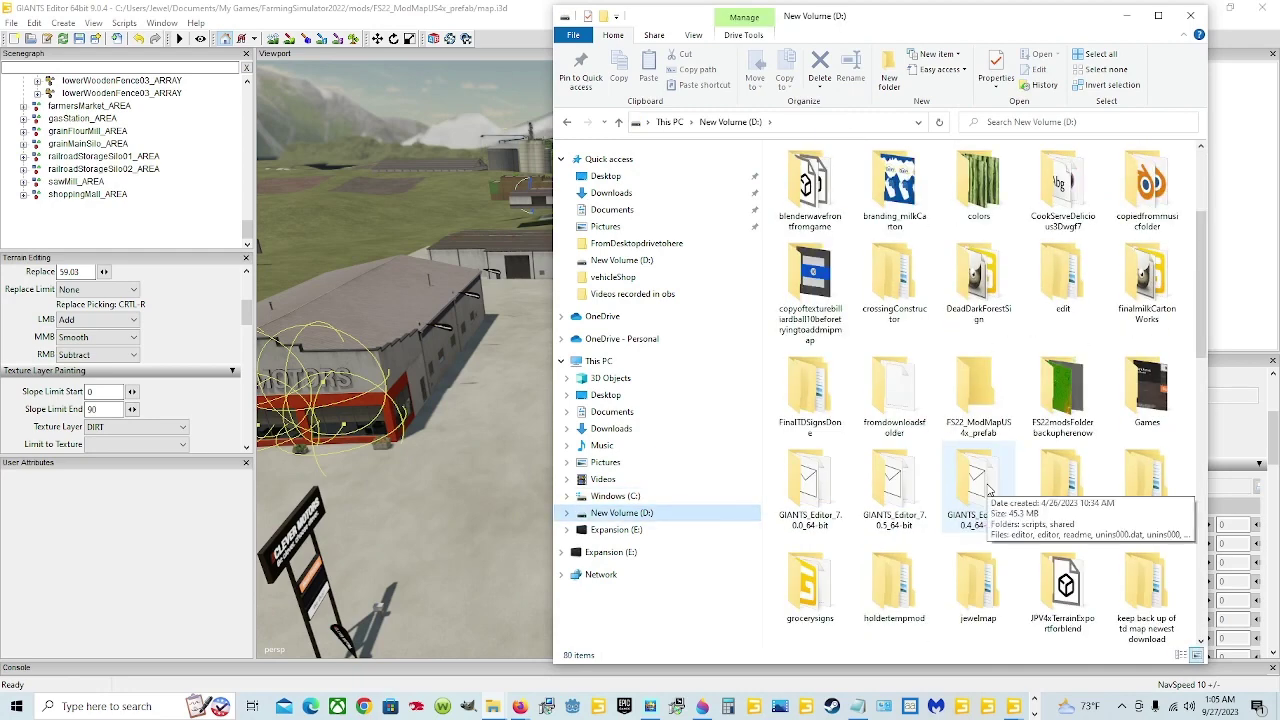
scroll(990, 495, down, 5)
double_click(1047, 533)
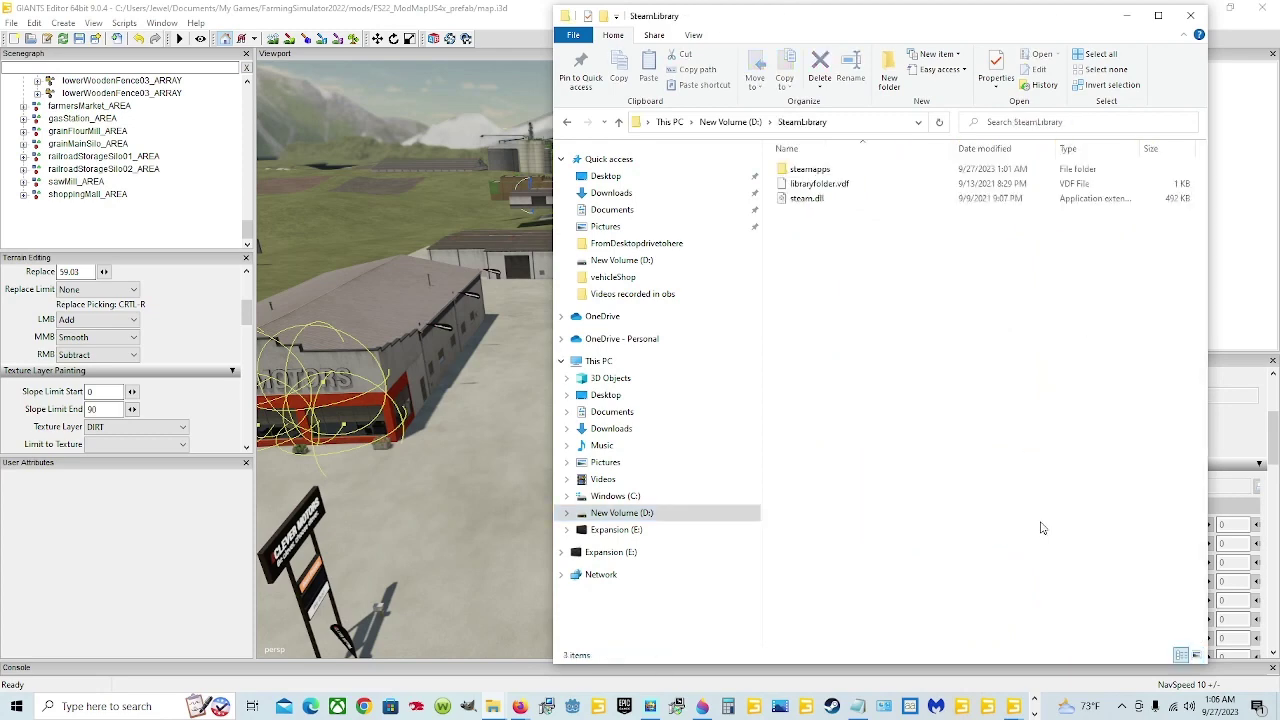
- Browse through steamapps, common, Farming Simulator 22, data and maps to open the mapUS folder
click(846, 172)
double_click(846, 172)
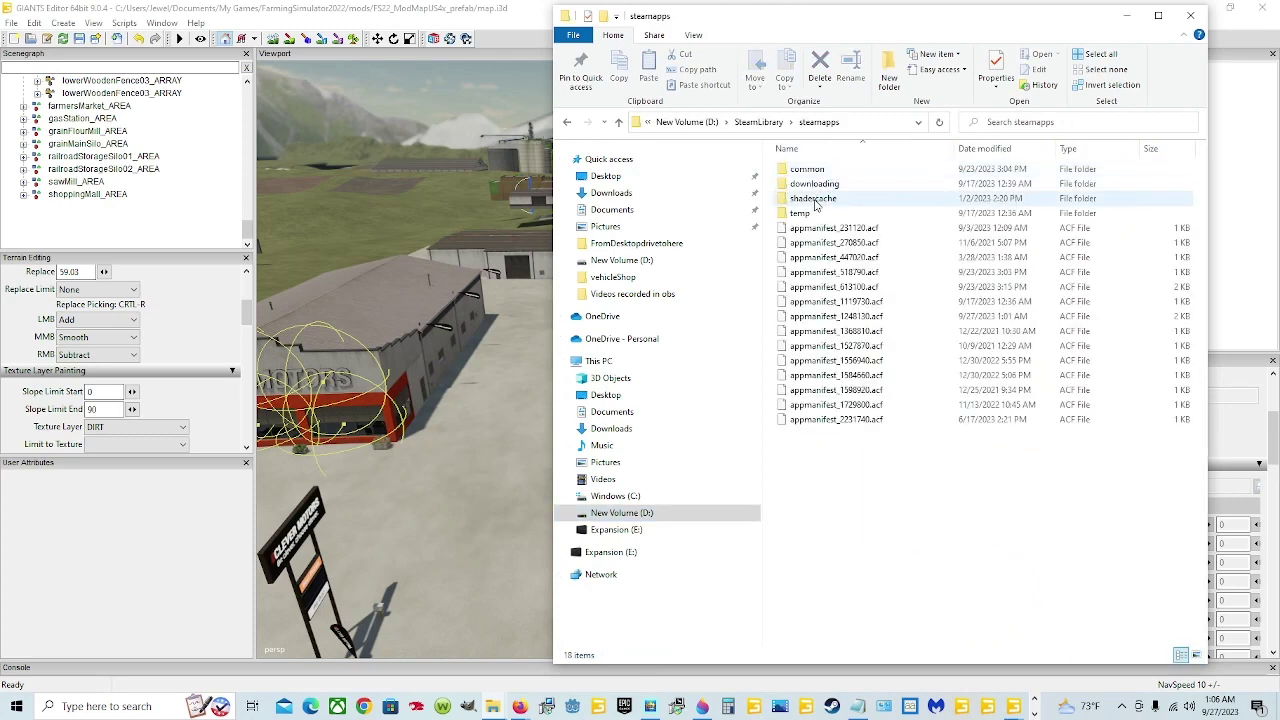
double_click(829, 172)
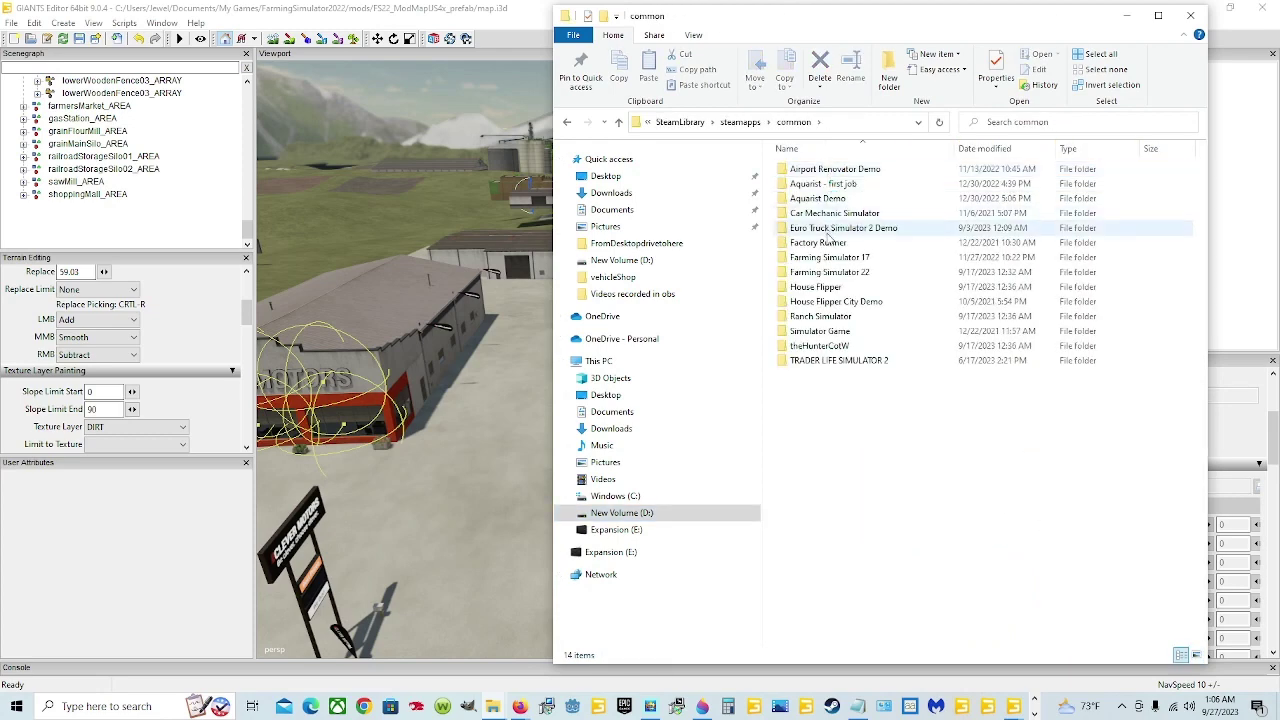
double_click(843, 274)
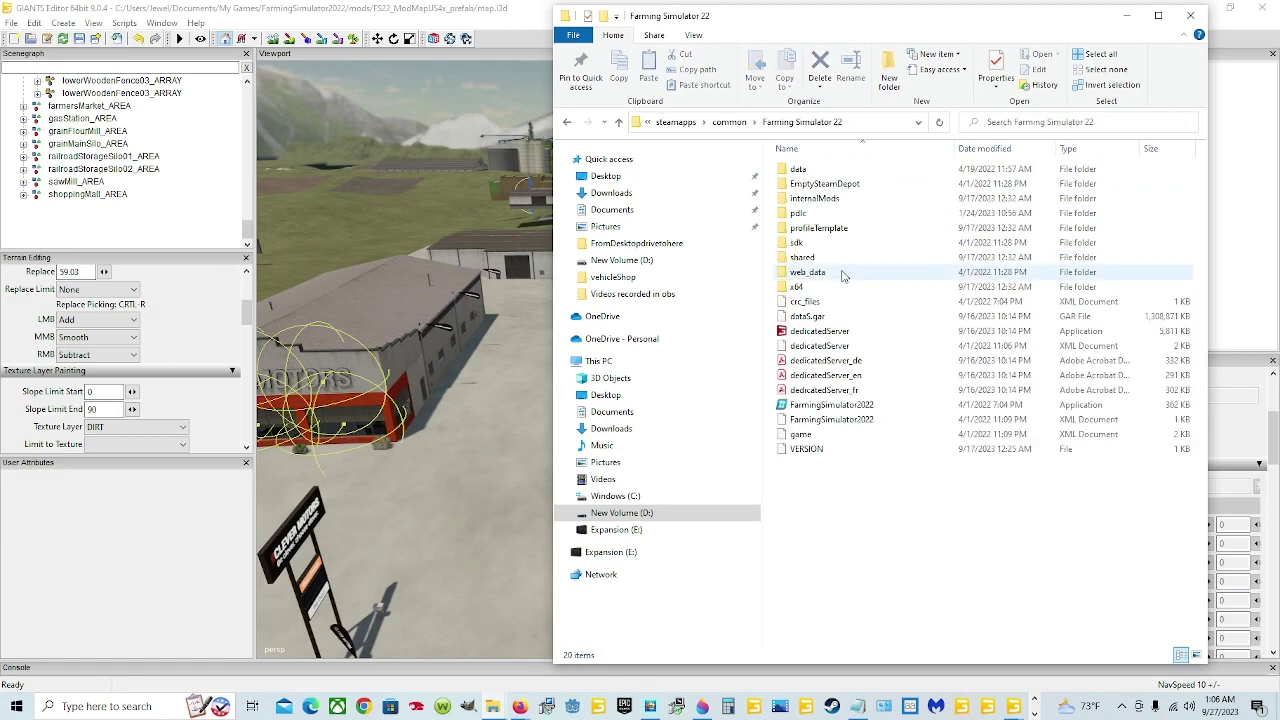
double_click(812, 170)
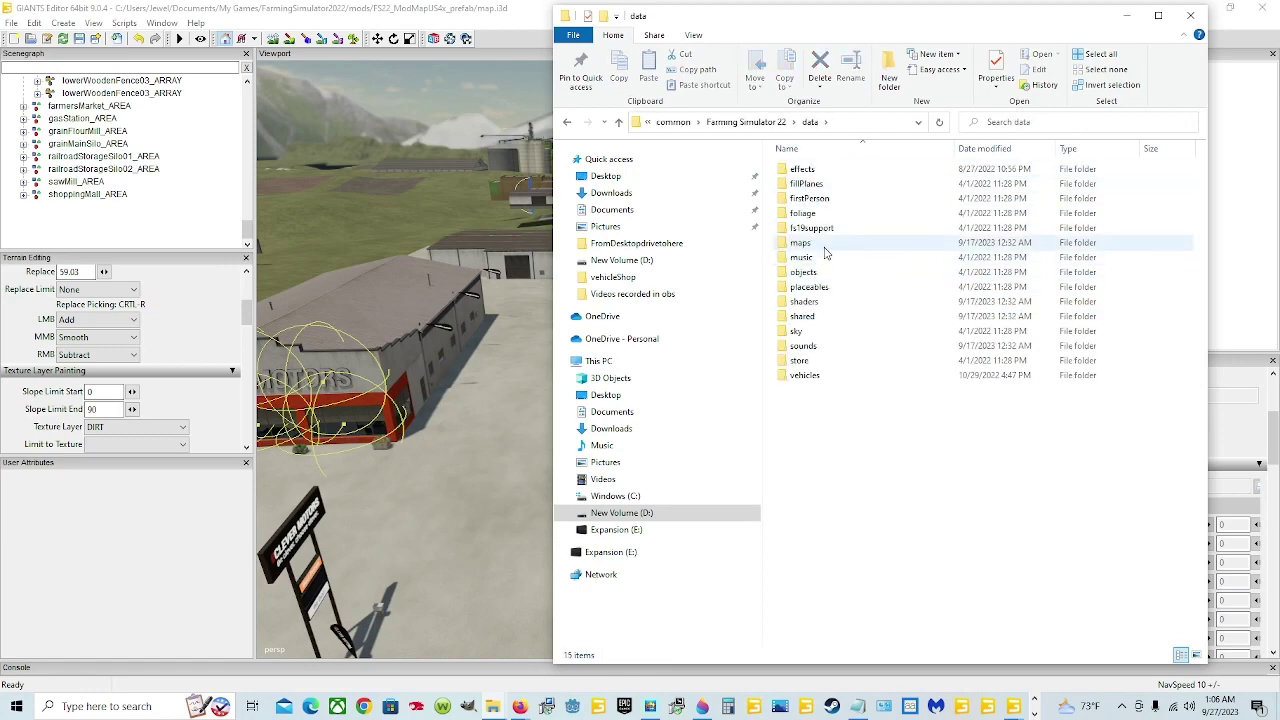
double_click(824, 246)
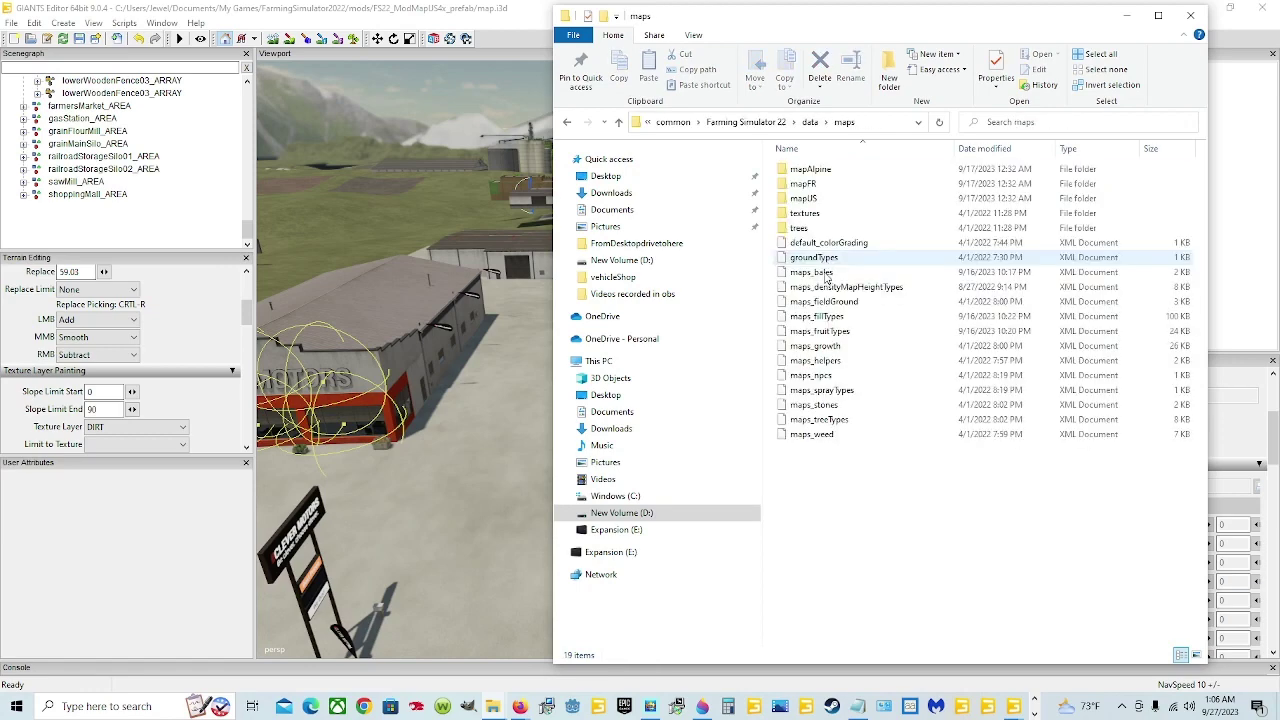
double_click(804, 198)
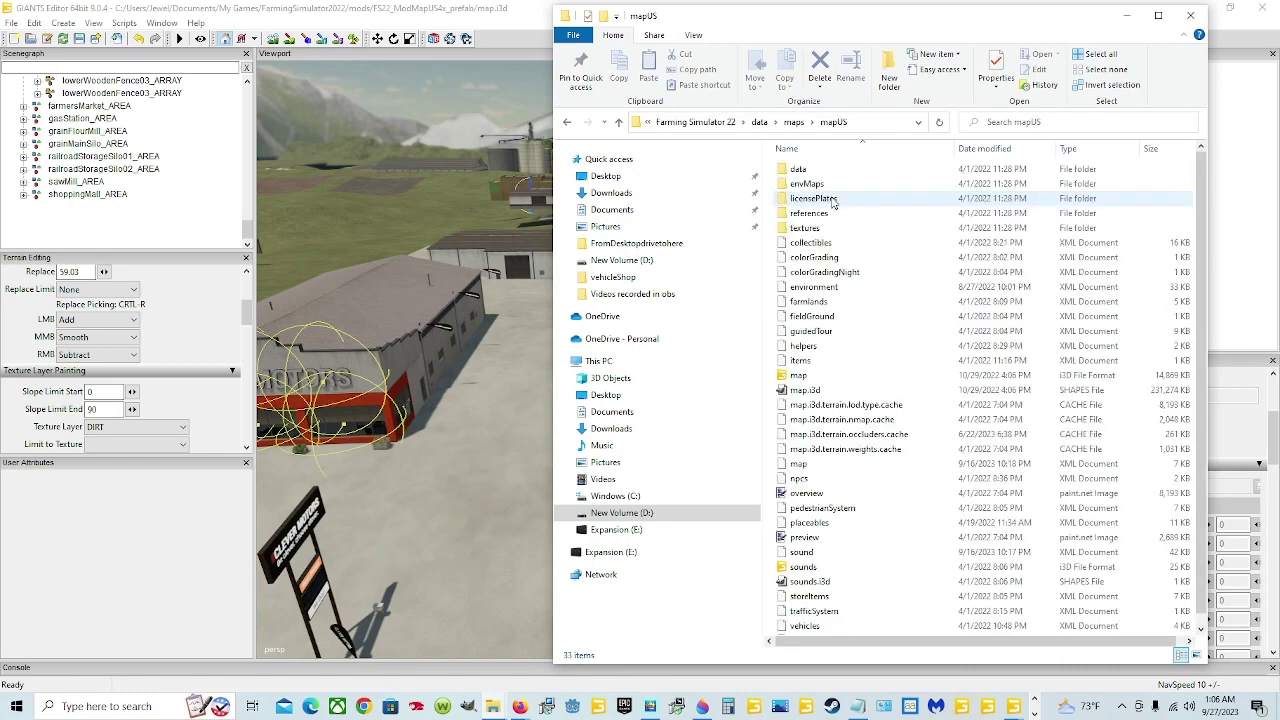
- Start opening the mapUS map.i3d file, cancel the editor version choice, and switch to the GIANTS Editor window already holding that map
double_click(842, 379)
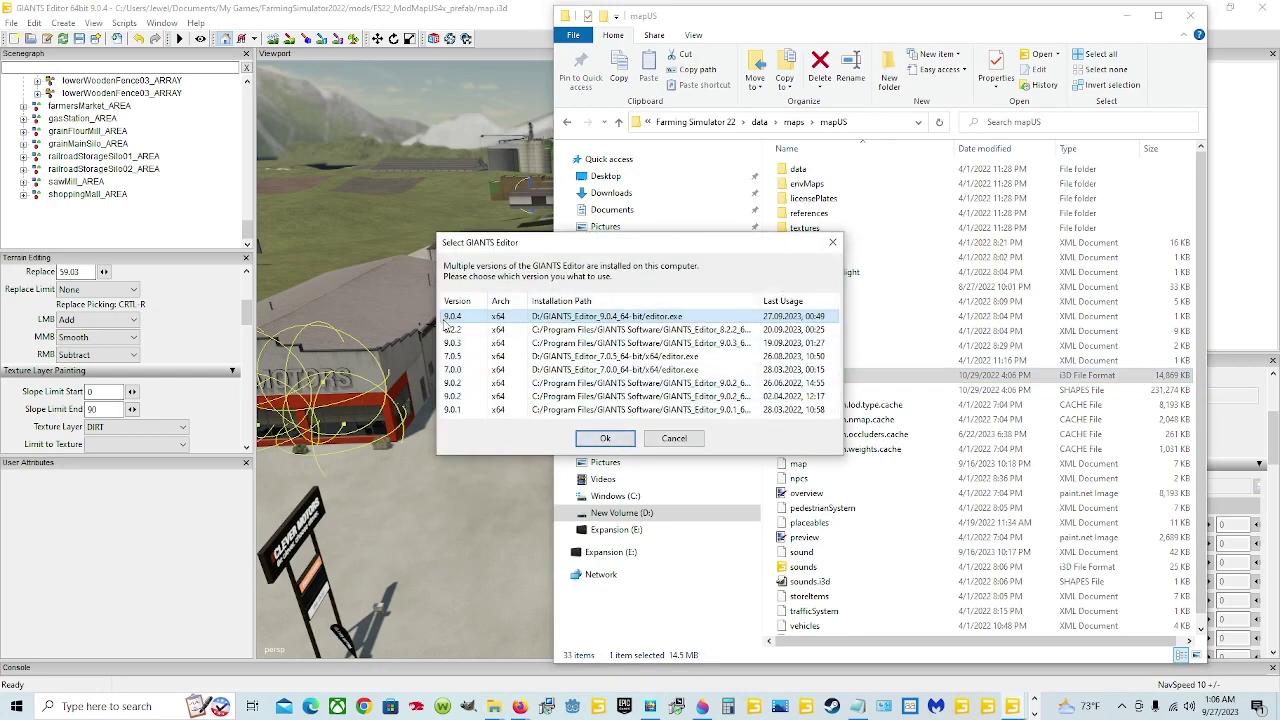
click(834, 246)
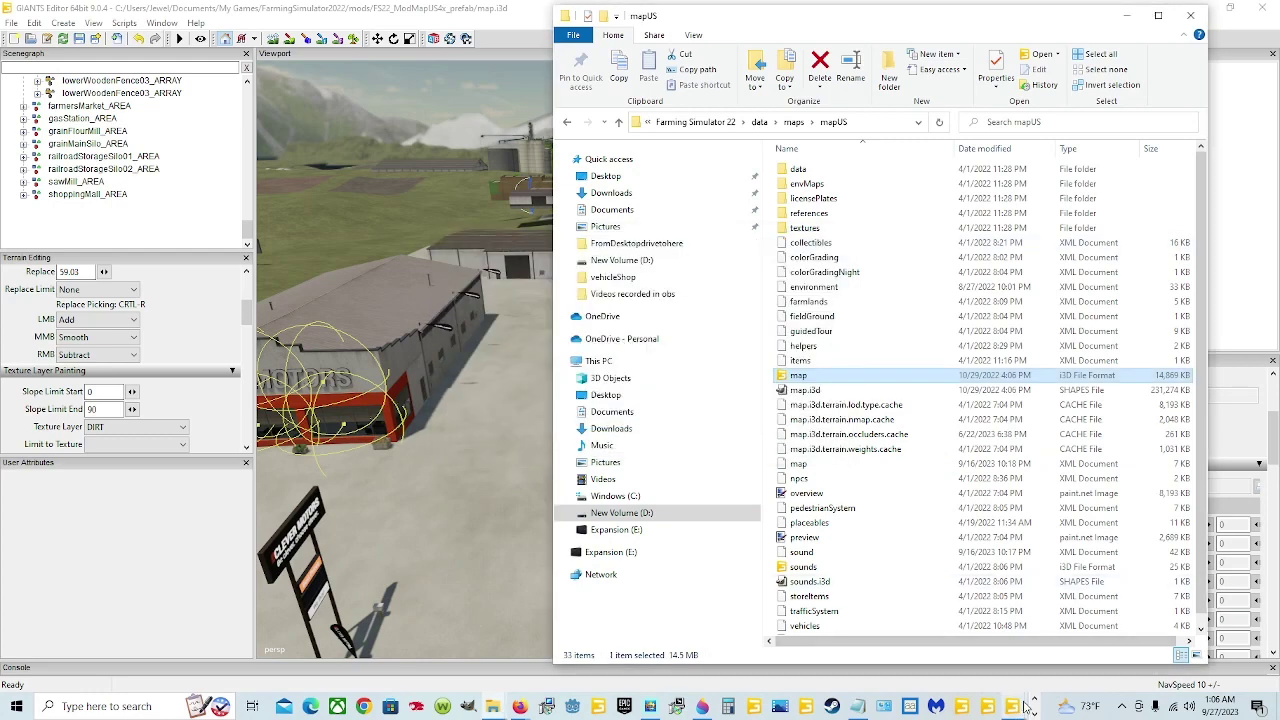
click(1085, 640)
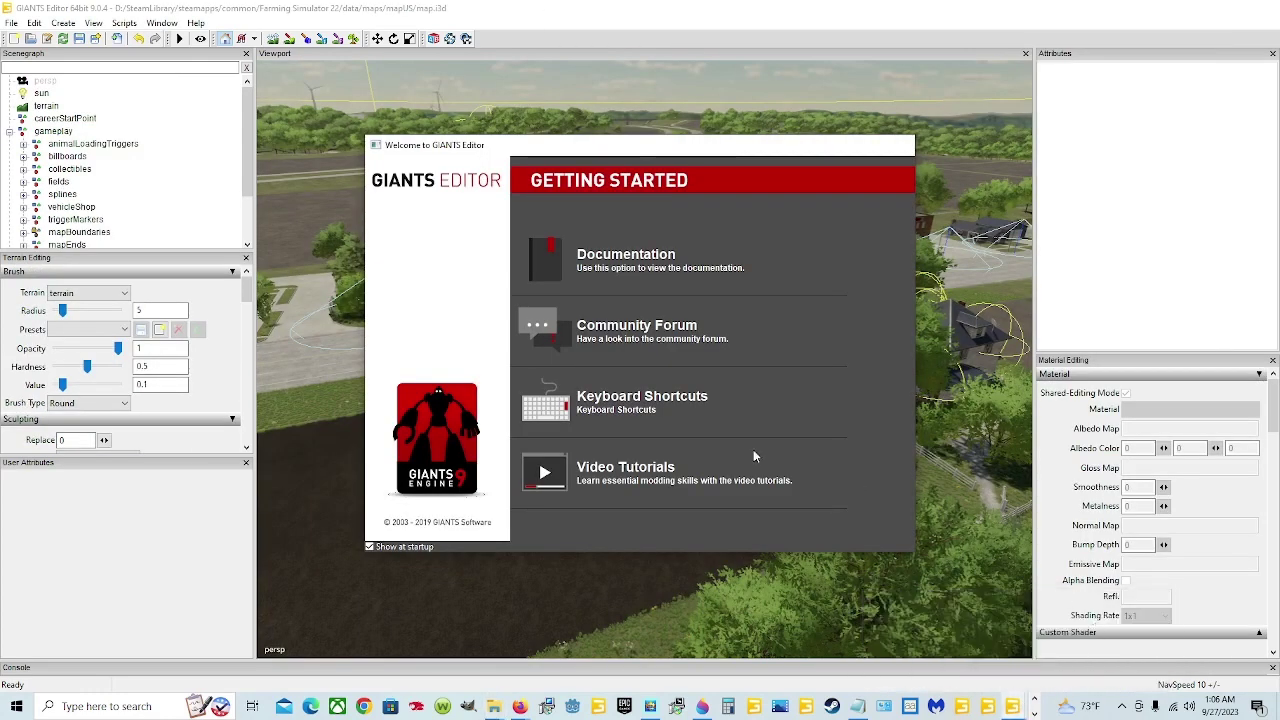
- Dismiss the welcome window, select the vehicleShop group under gameplay, and expand it to check its contents before collapsing it
key(Escape)
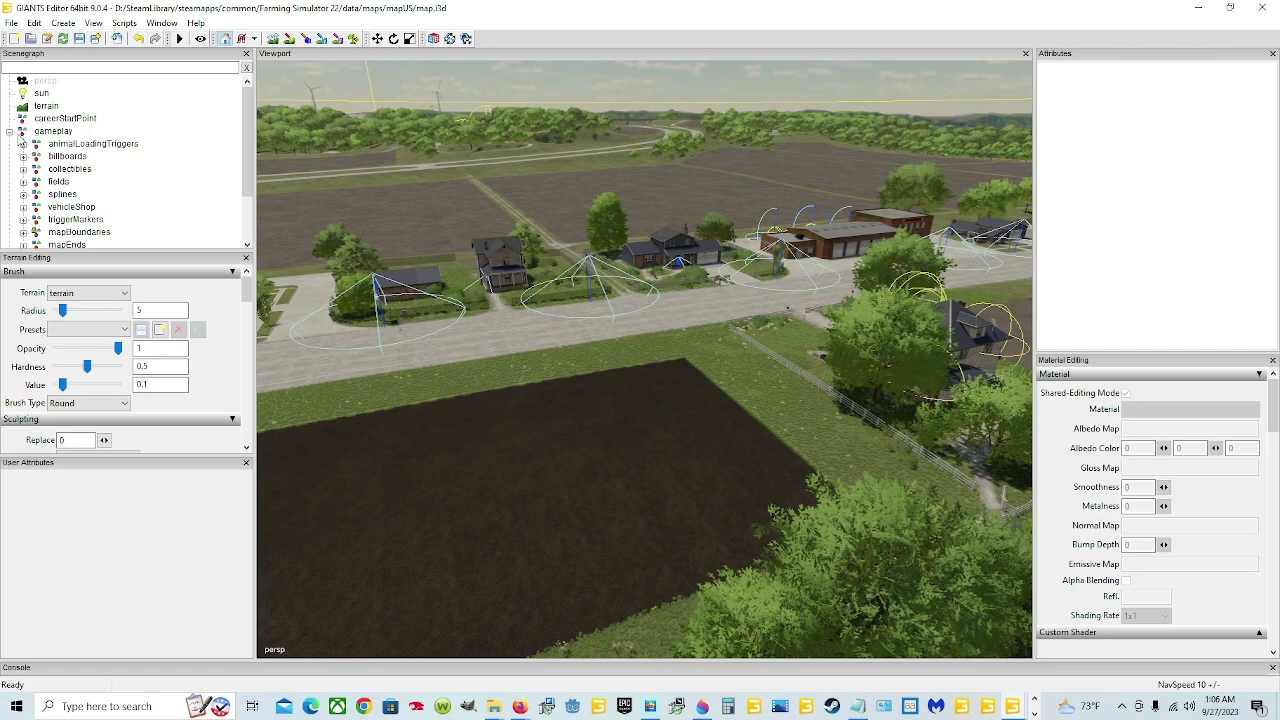
click(10, 133)
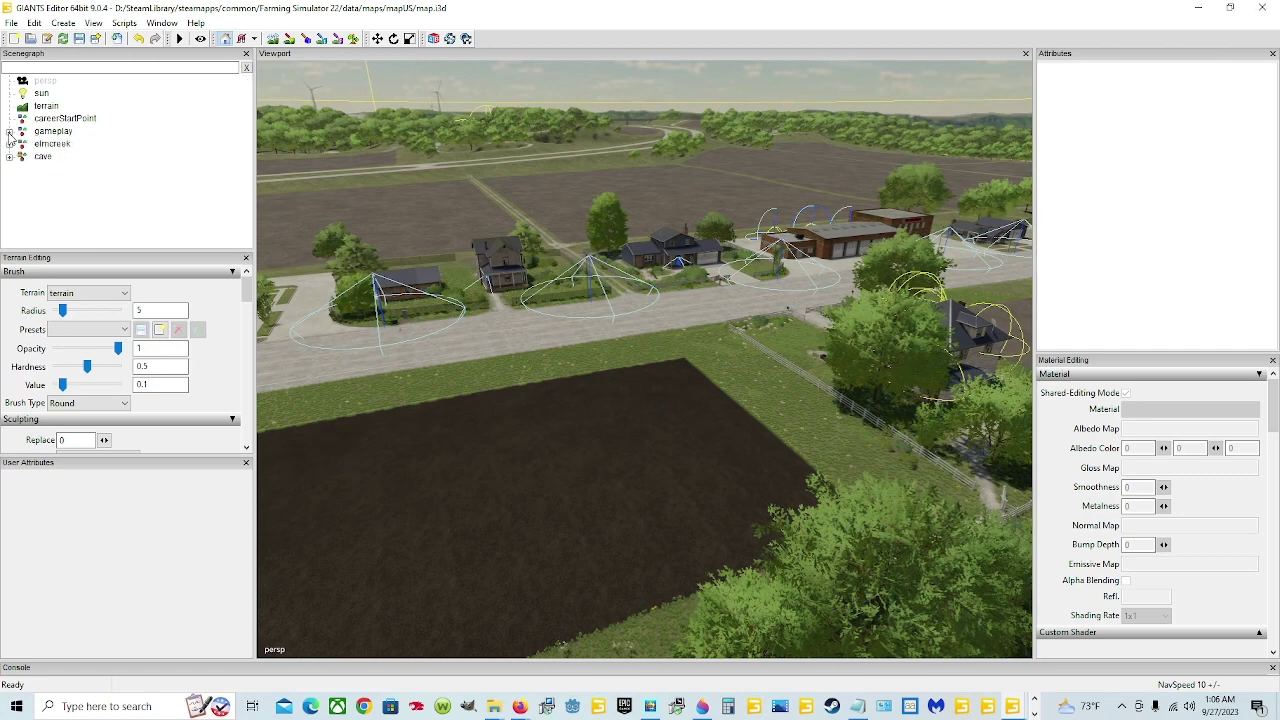
click(10, 133)
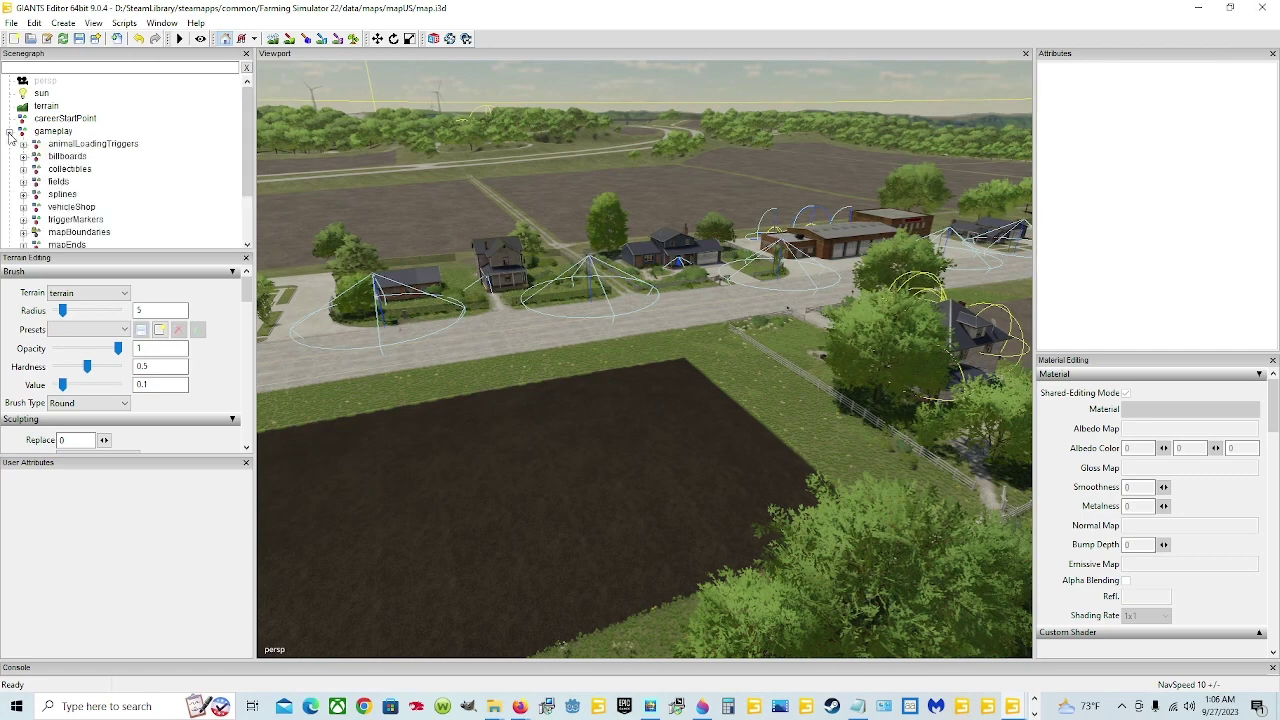
click(72, 208)
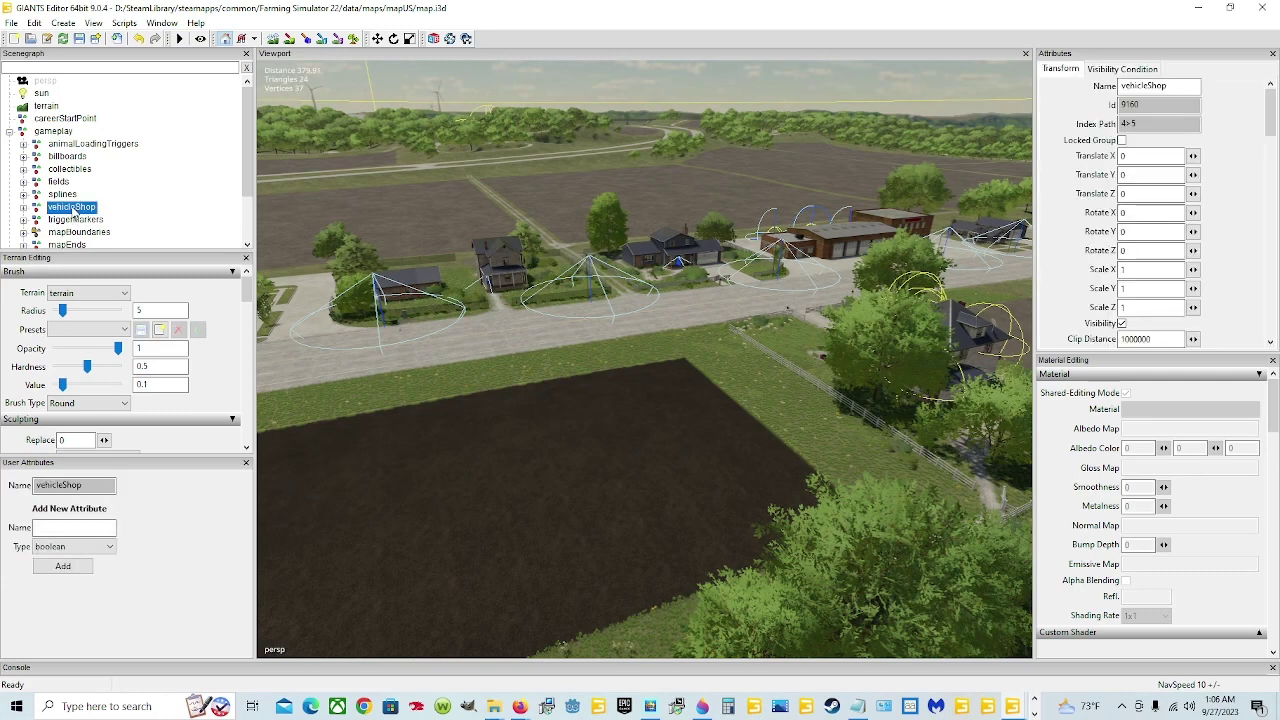
click(23, 207)
scroll(163, 193, down, 1)
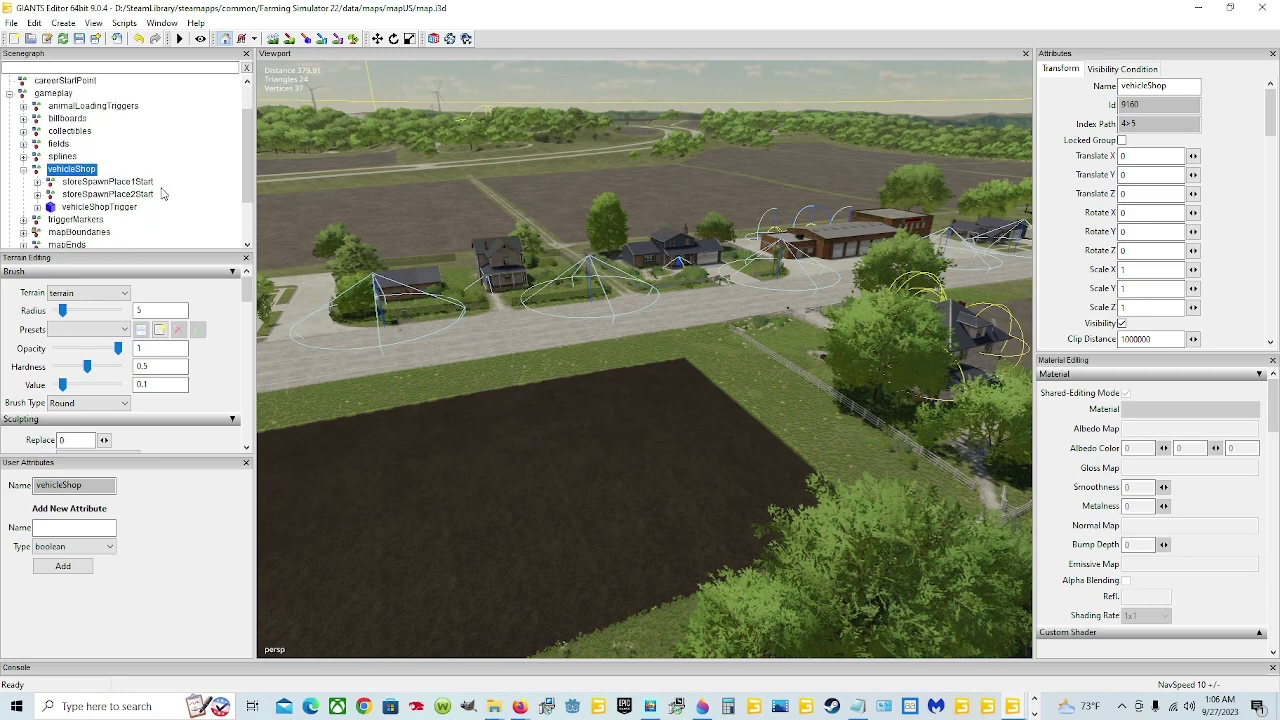
click(23, 170)
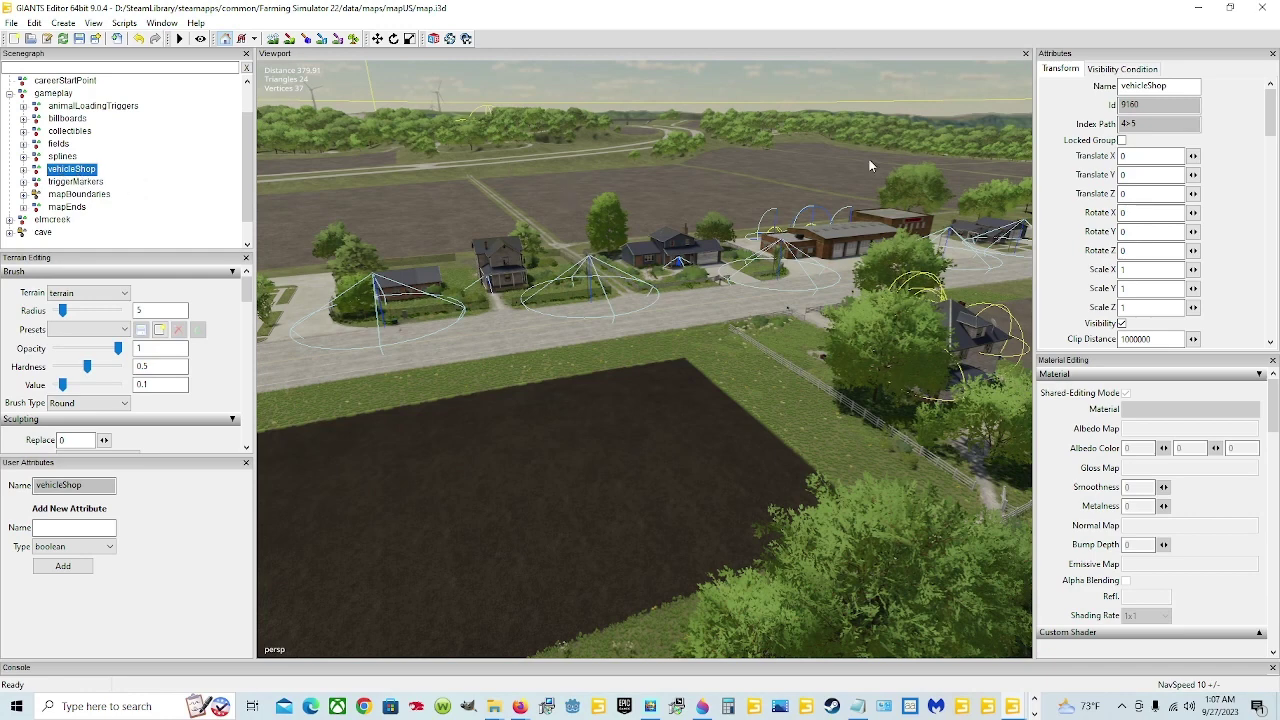
- Copy the selected group's name, vehicleShop, from its attributes
drag(1175, 87, 1106, 87)
right_click(1150, 87)
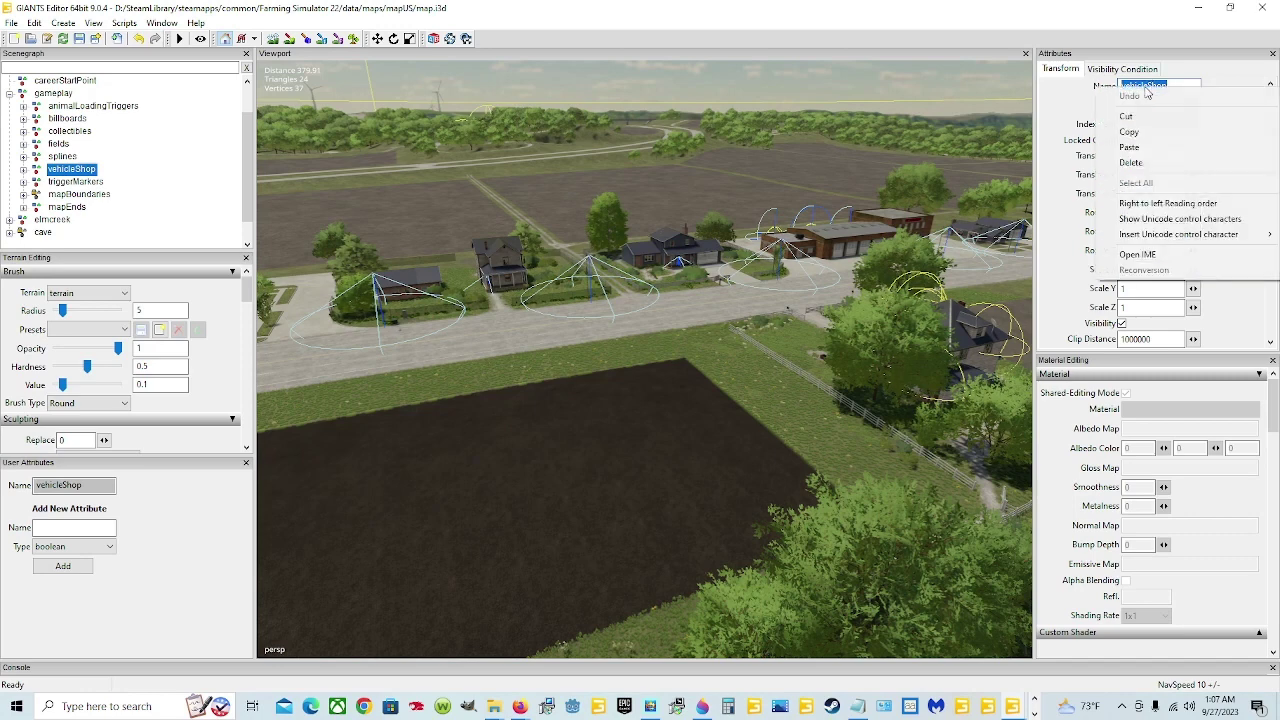
click(1128, 131)
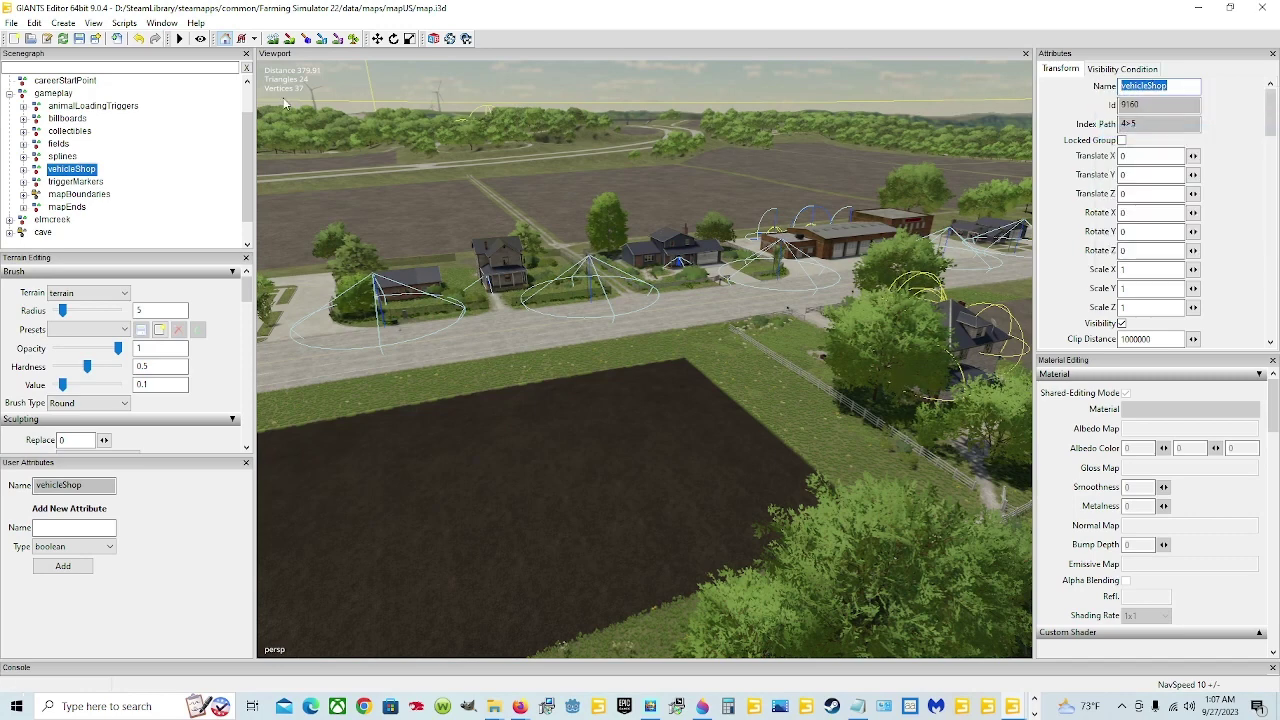
- Start exporting the selected vehicleShop group with its files and delete the existing vehicleShop i3d file in the Placeables folder
click(11, 23)
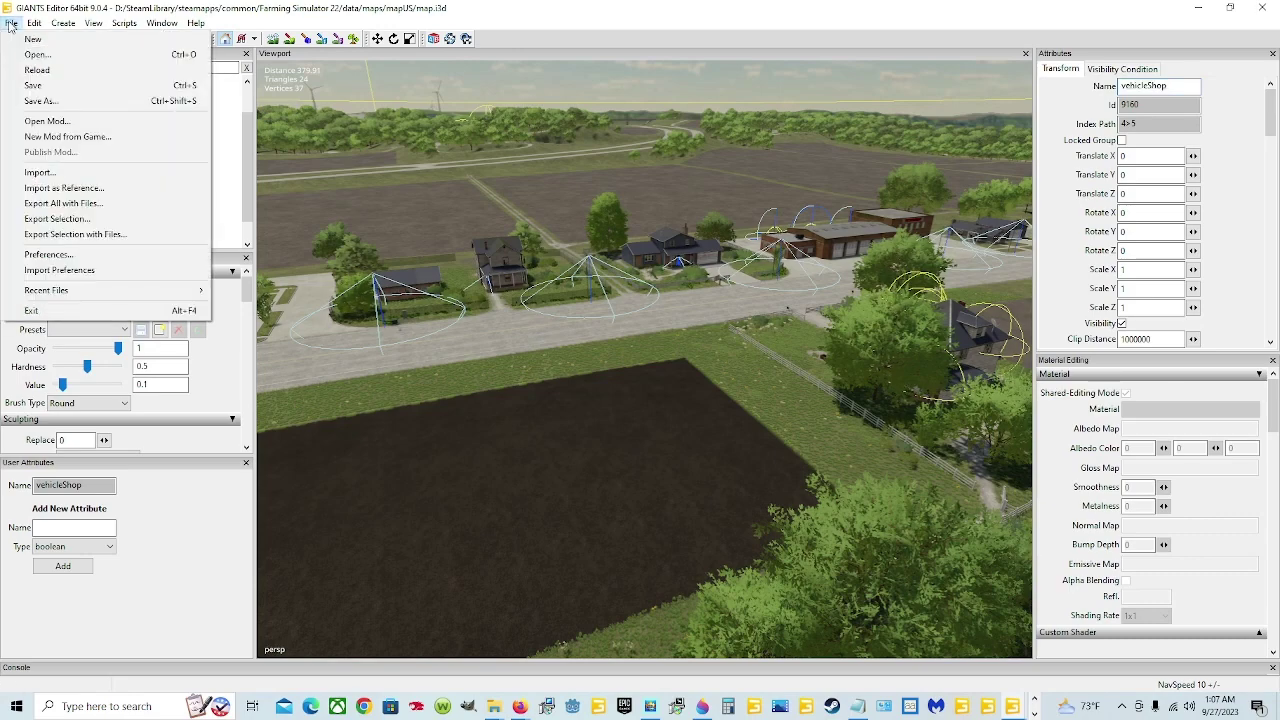
click(97, 237)
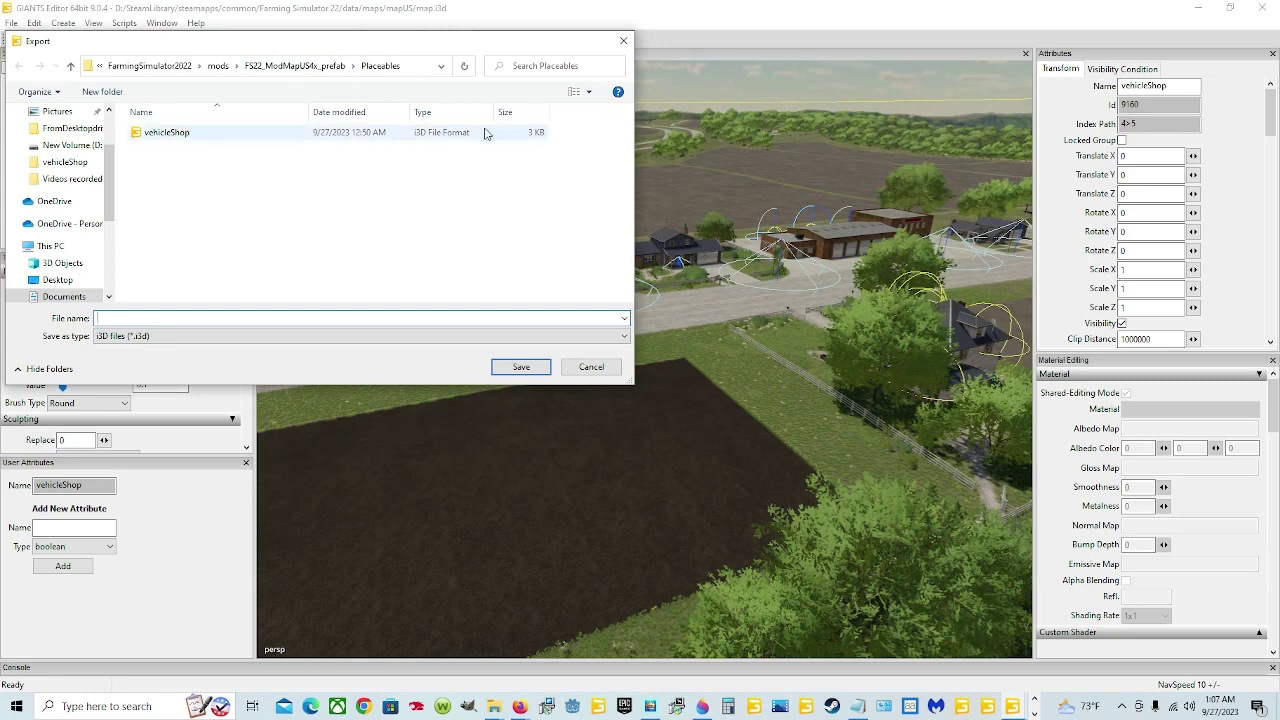
click(425, 138)
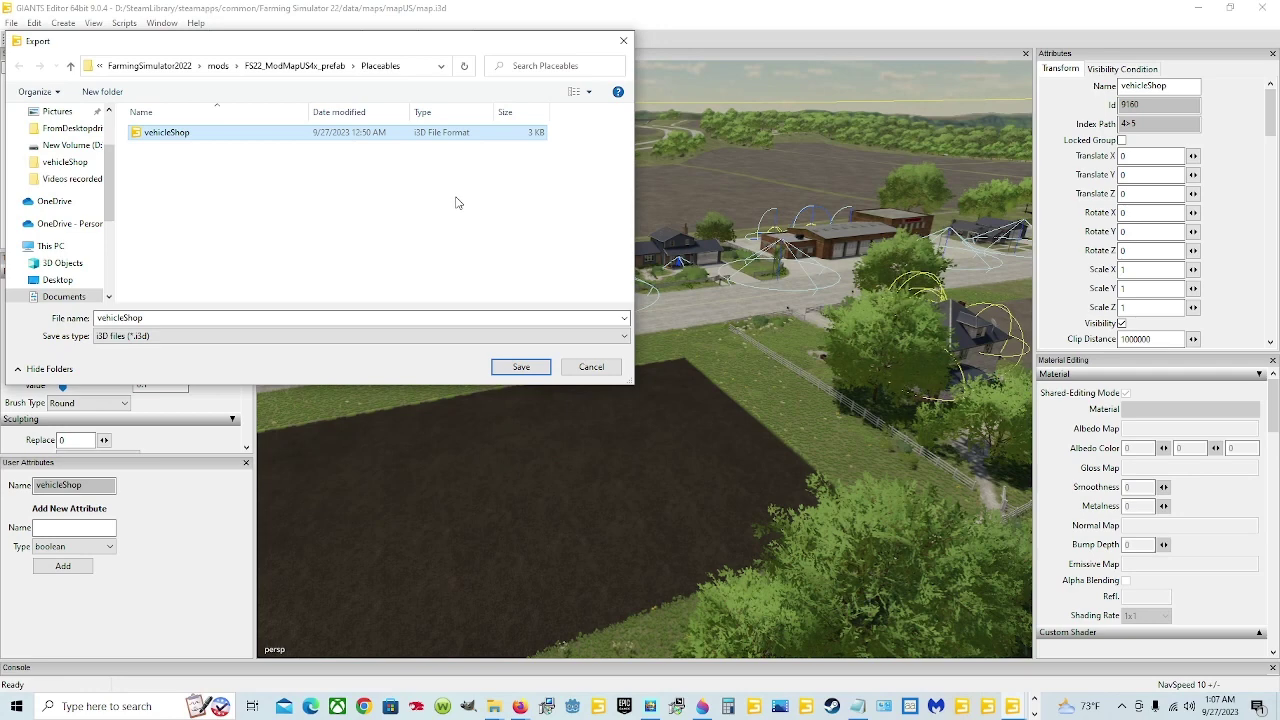
key(Delete)
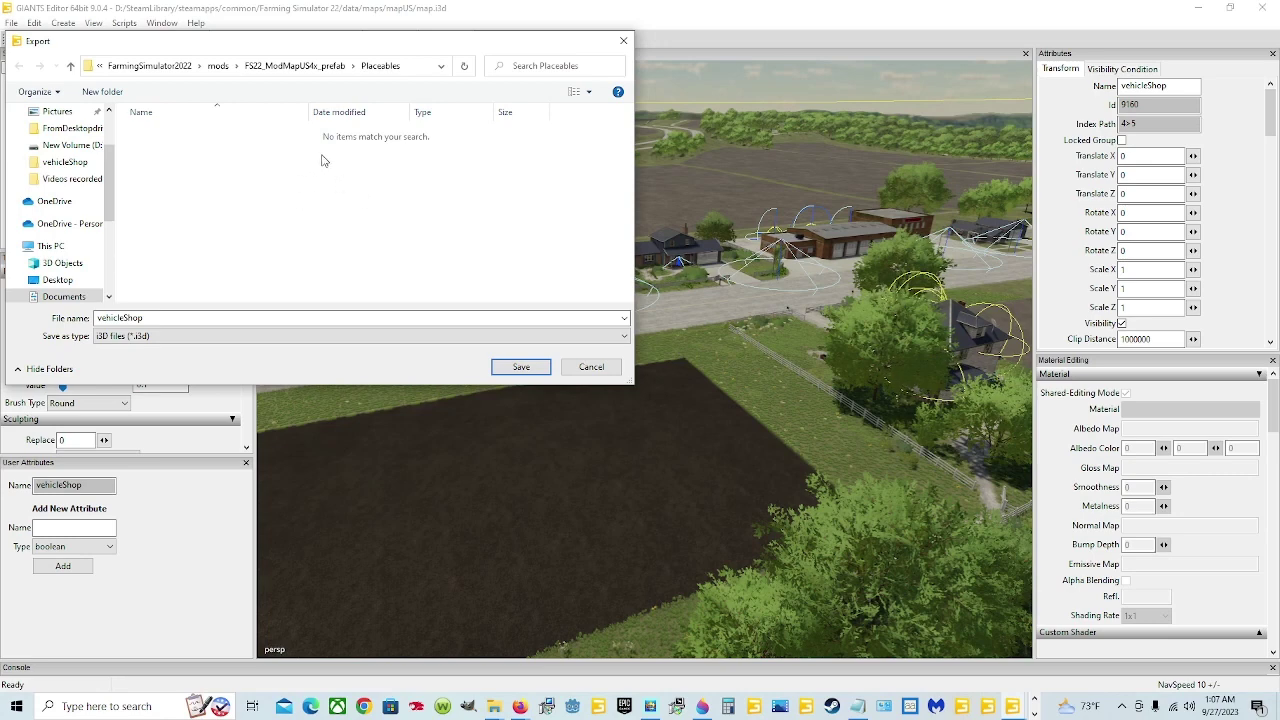
- Clear the export file name and browse from Documents through My Games, FarmingSimulator2022 and mods to the FS22_ModMapUS4x_prefab folder
double_click(161, 317)
key(ctrl+c)
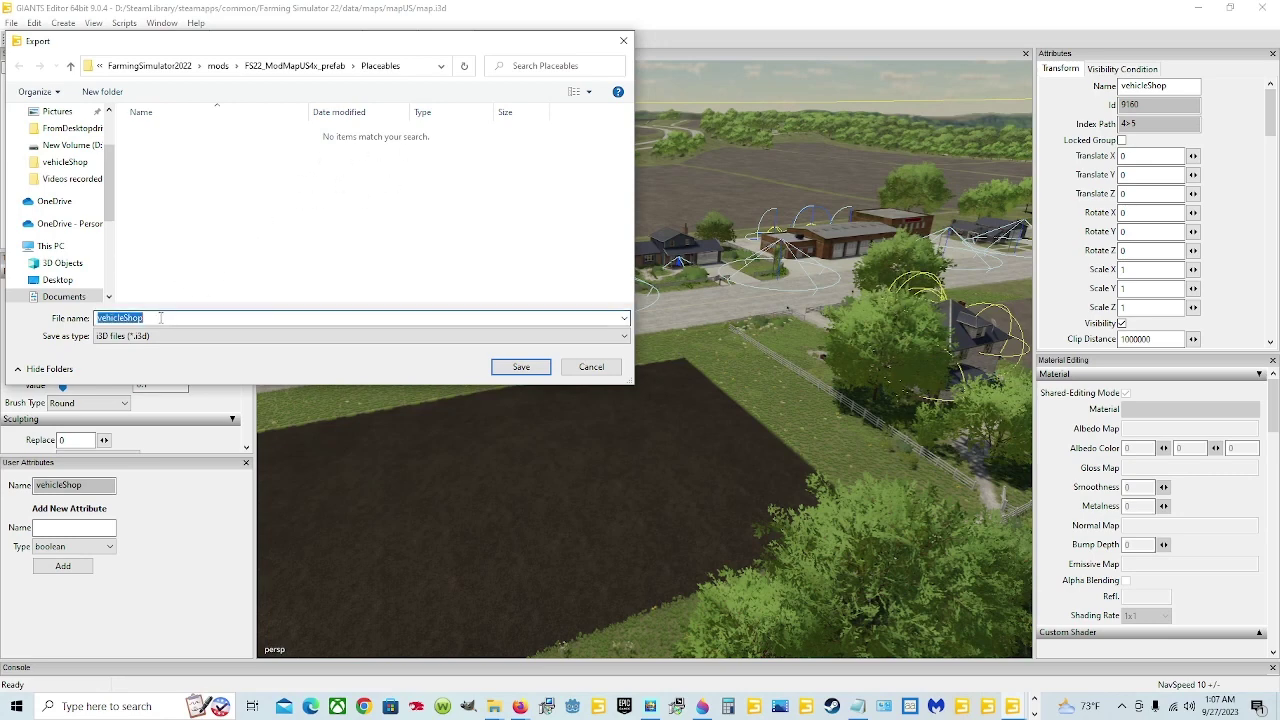
key(BackSpace)
scroll(65, 240, up, 2)
click(62, 176)
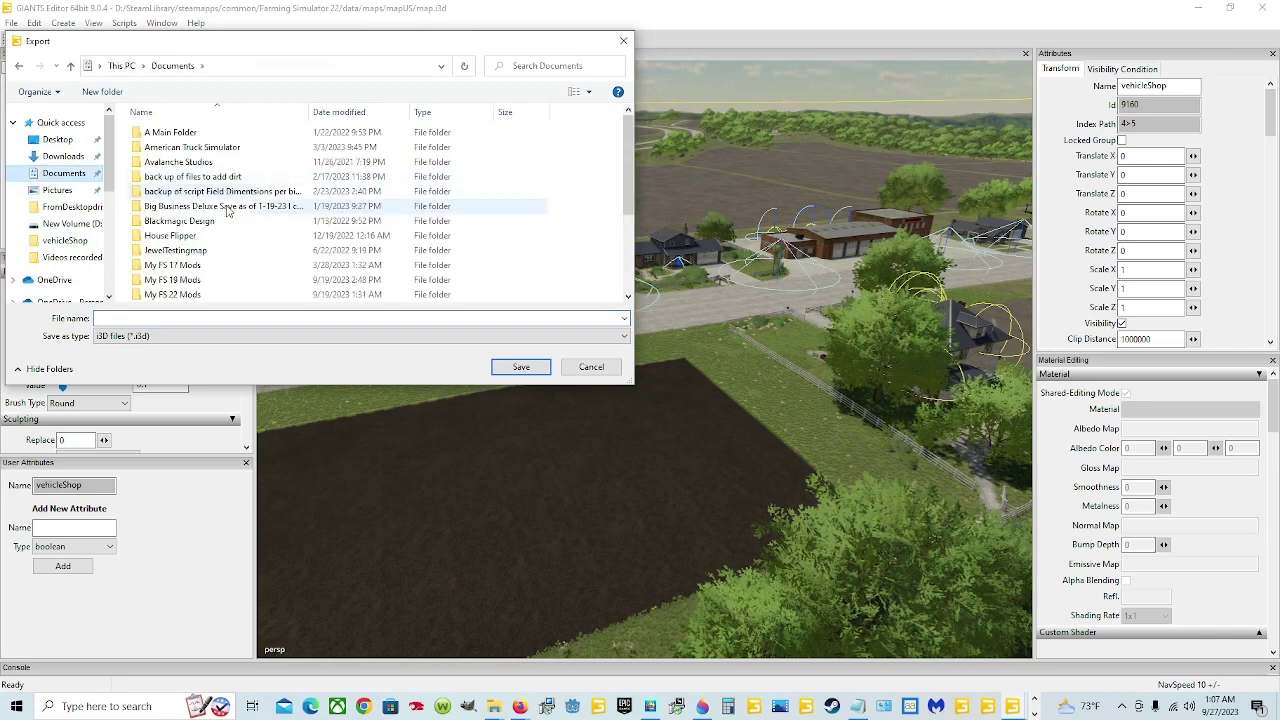
scroll(183, 232, down, 3)
double_click(183, 222)
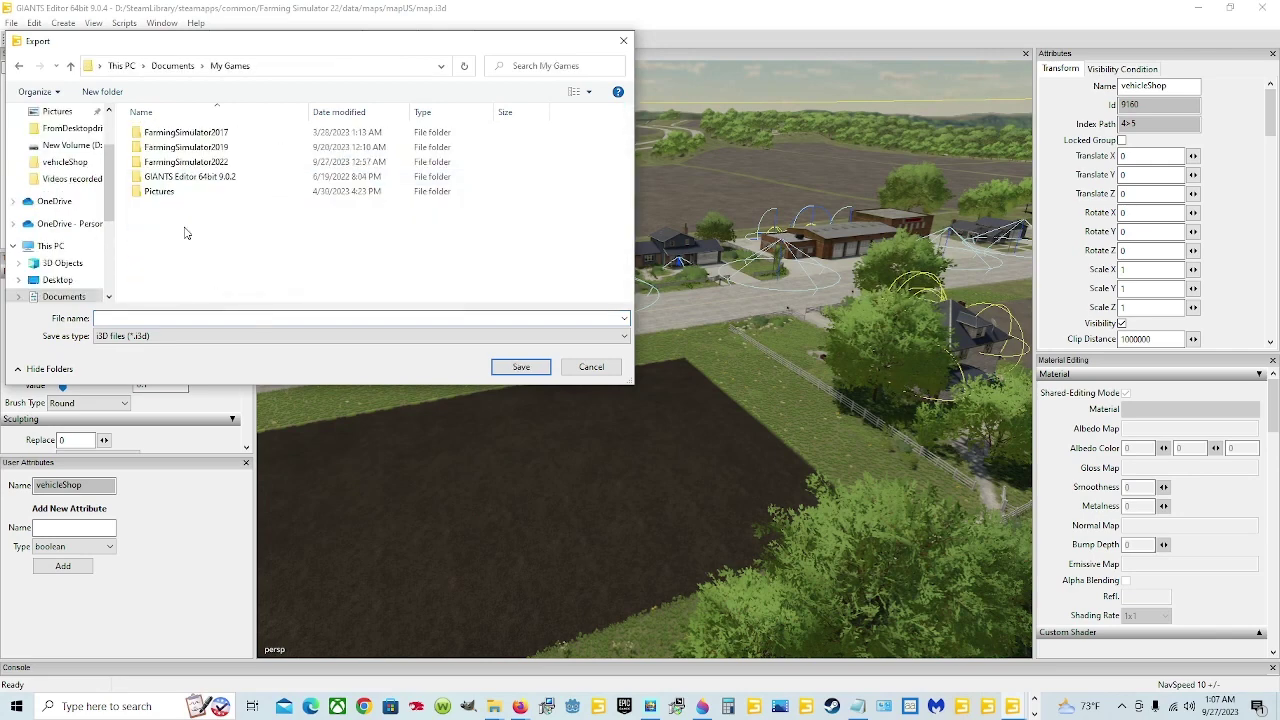
double_click(200, 162)
double_click(175, 235)
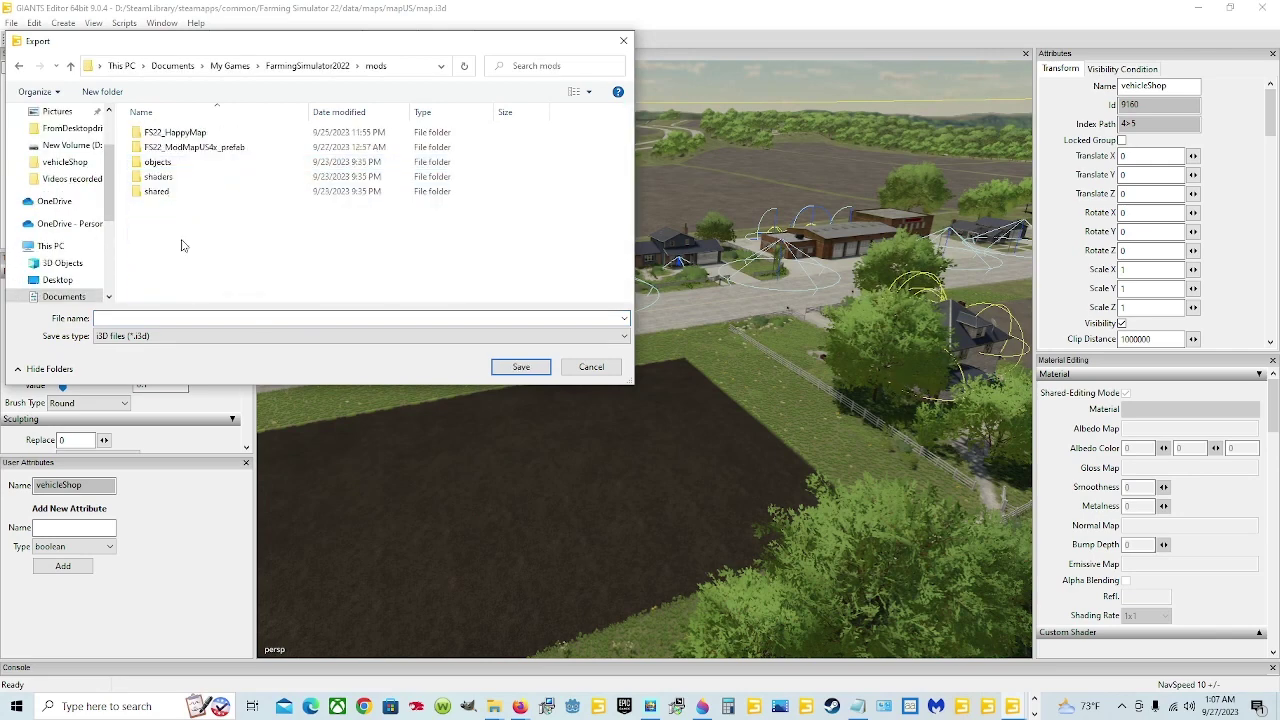
double_click(197, 147)
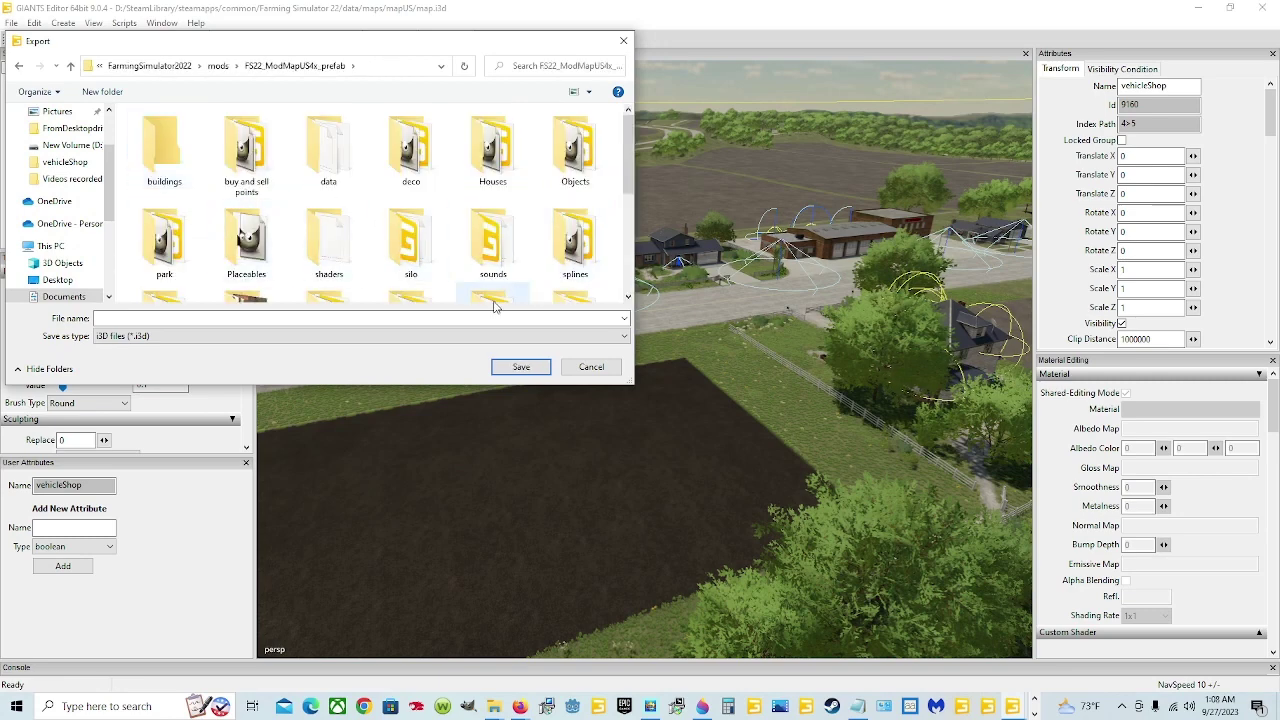
- Look through the prefab map's folders and open Placeables as the export destination
scroll(391, 220, down, 1)
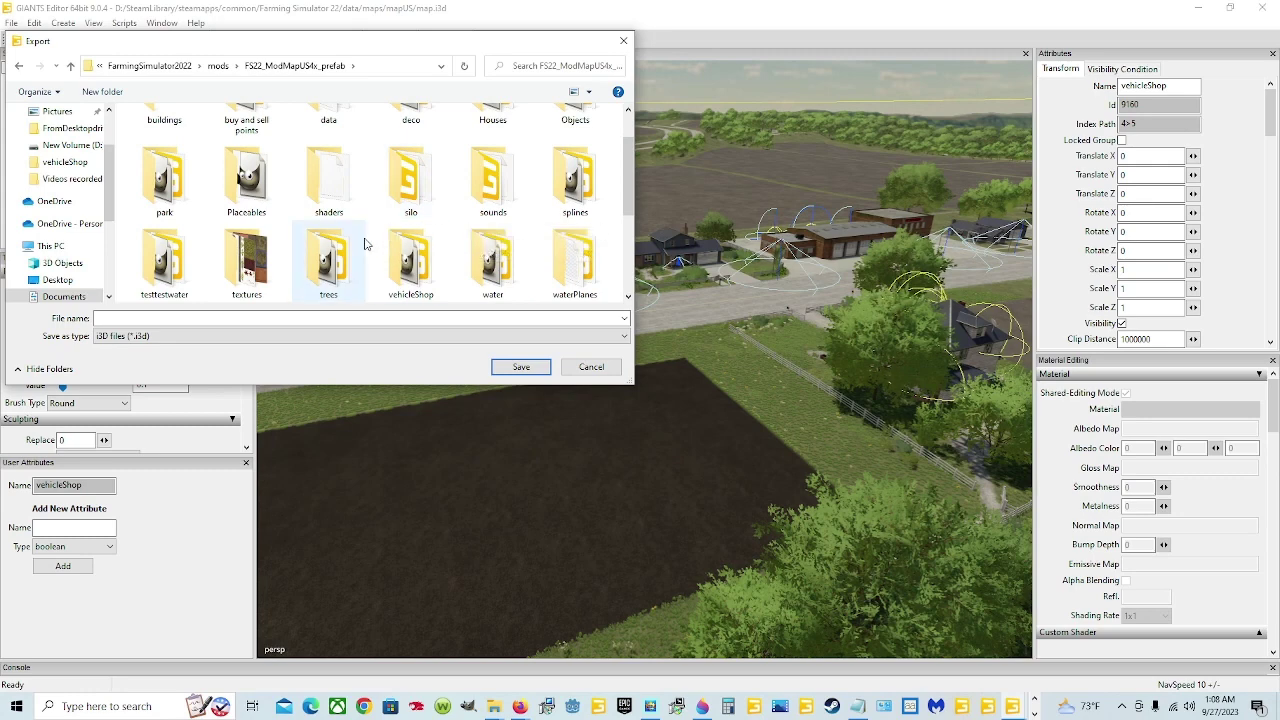
scroll(366, 243, down, 2)
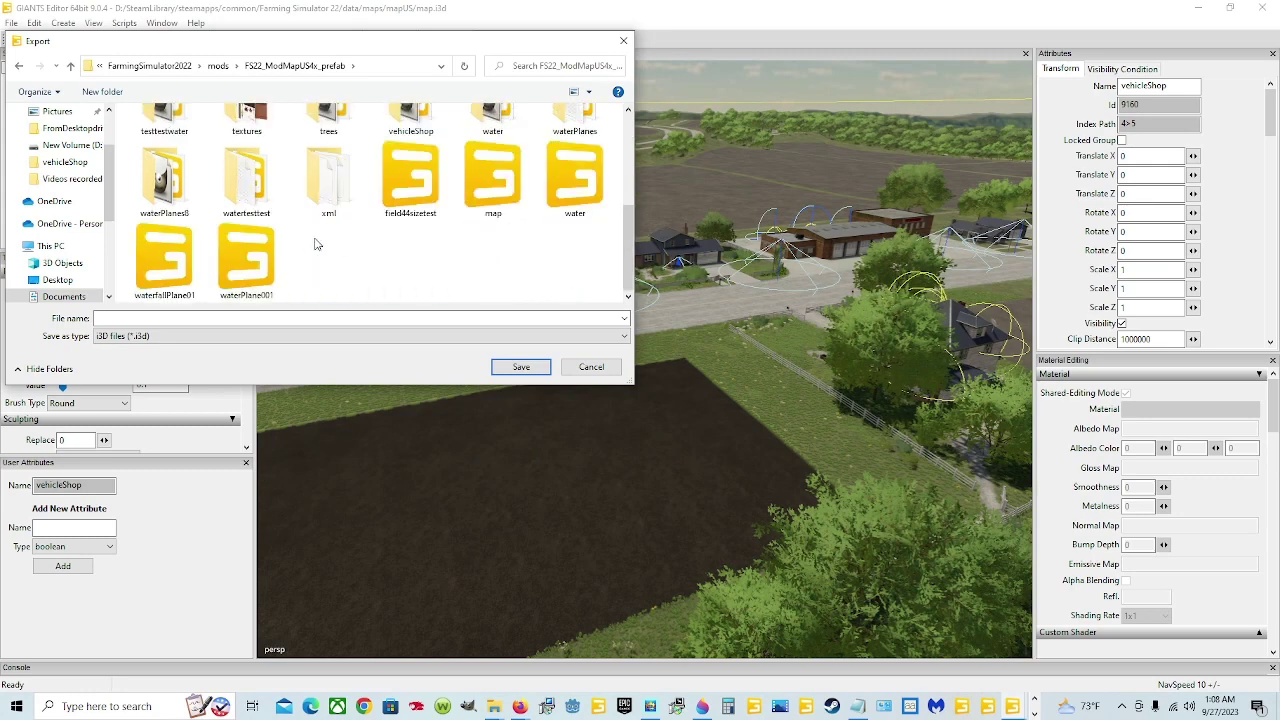
scroll(316, 244, up, 2)
scroll(316, 244, up, 1)
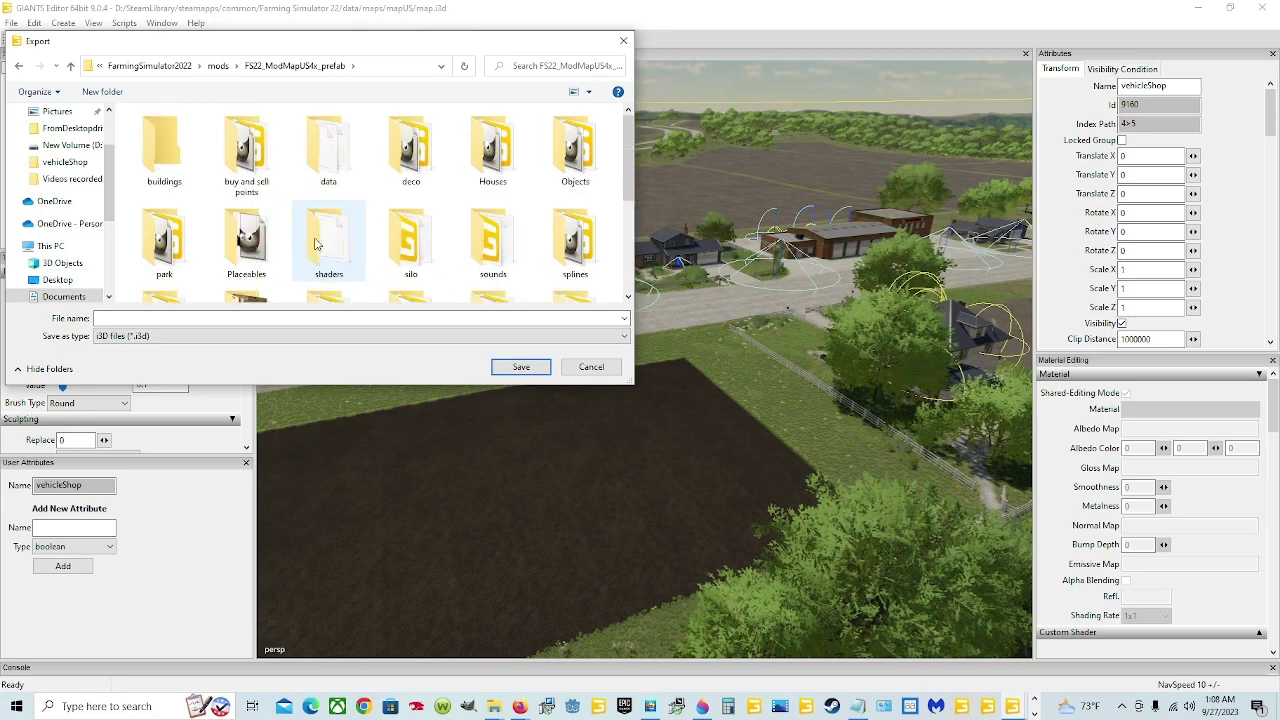
scroll(316, 244, down, 1)
scroll(316, 244, up, 1)
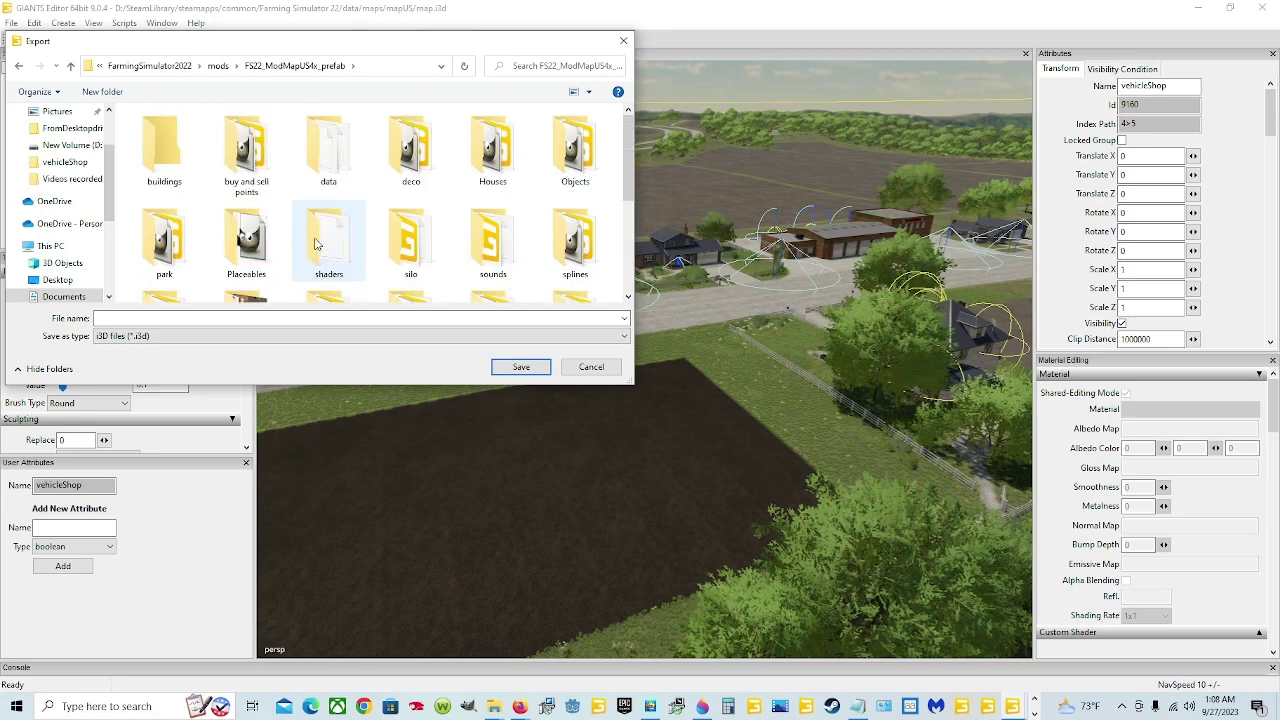
double_click(247, 240)
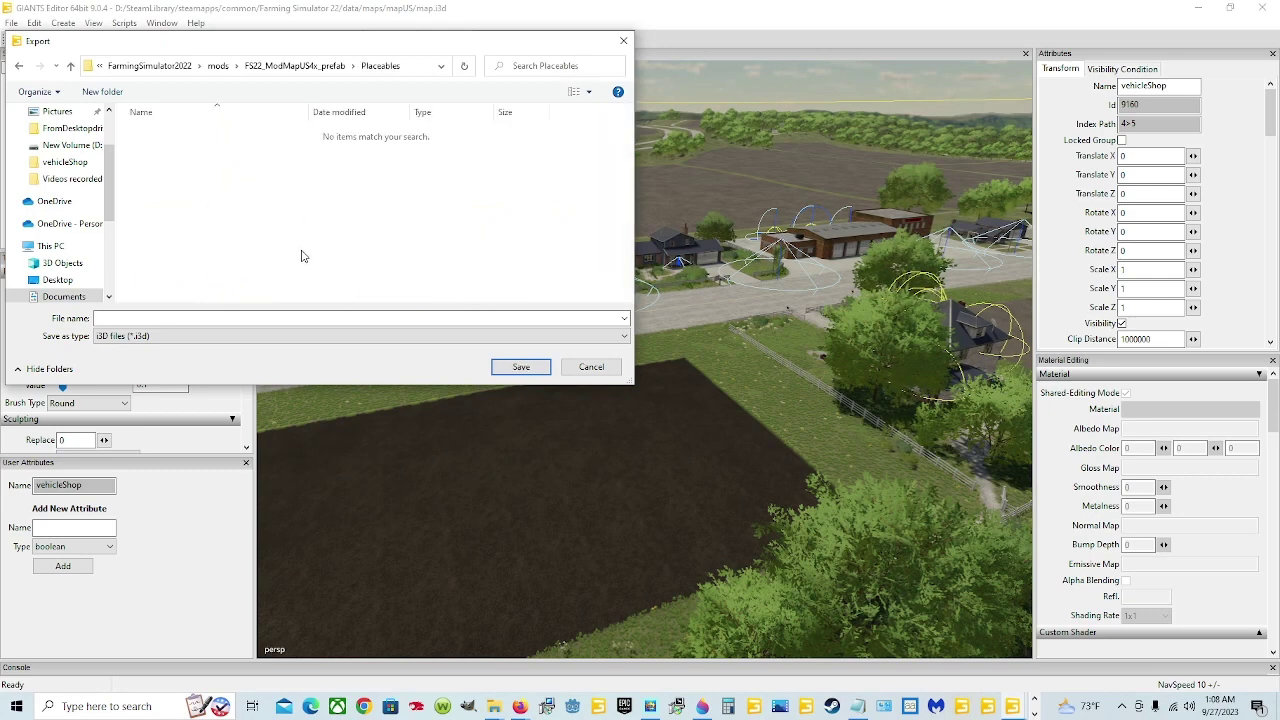
- Name the export file vehicleShop, save it as an i3D file, and accept including the parent directory structure
click(254, 316)
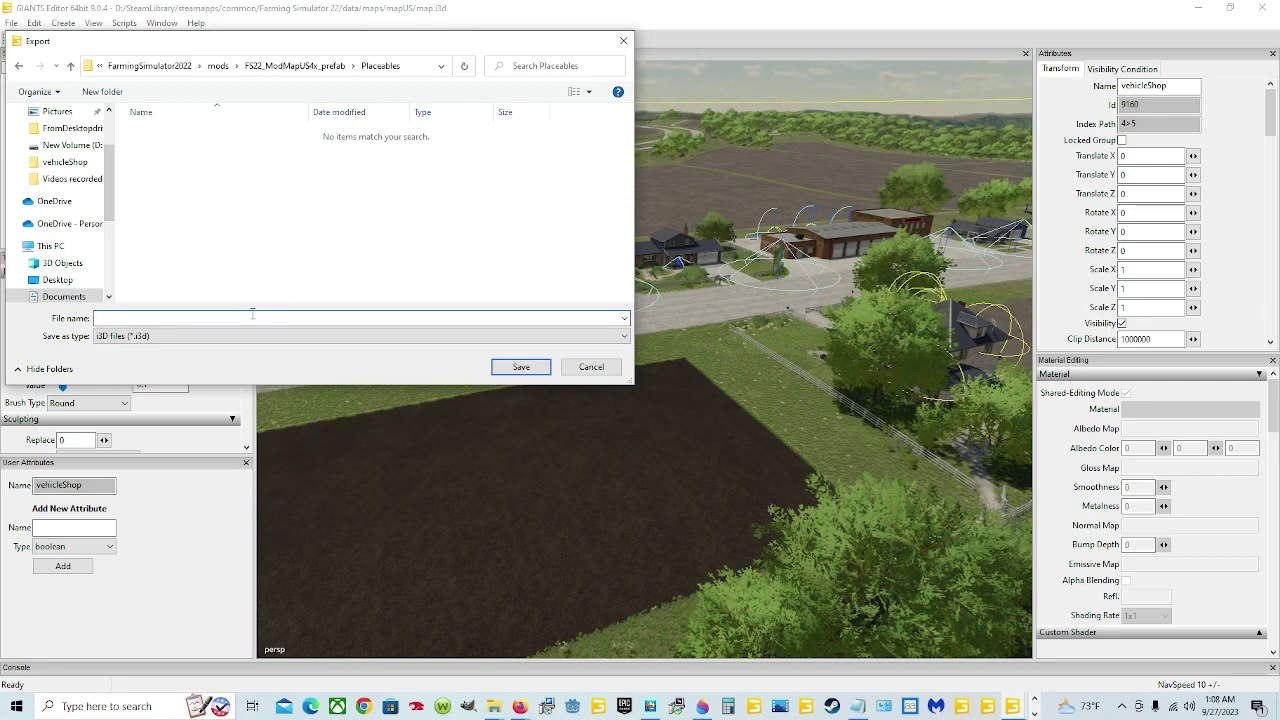
right_click(243, 316)
click(290, 371)
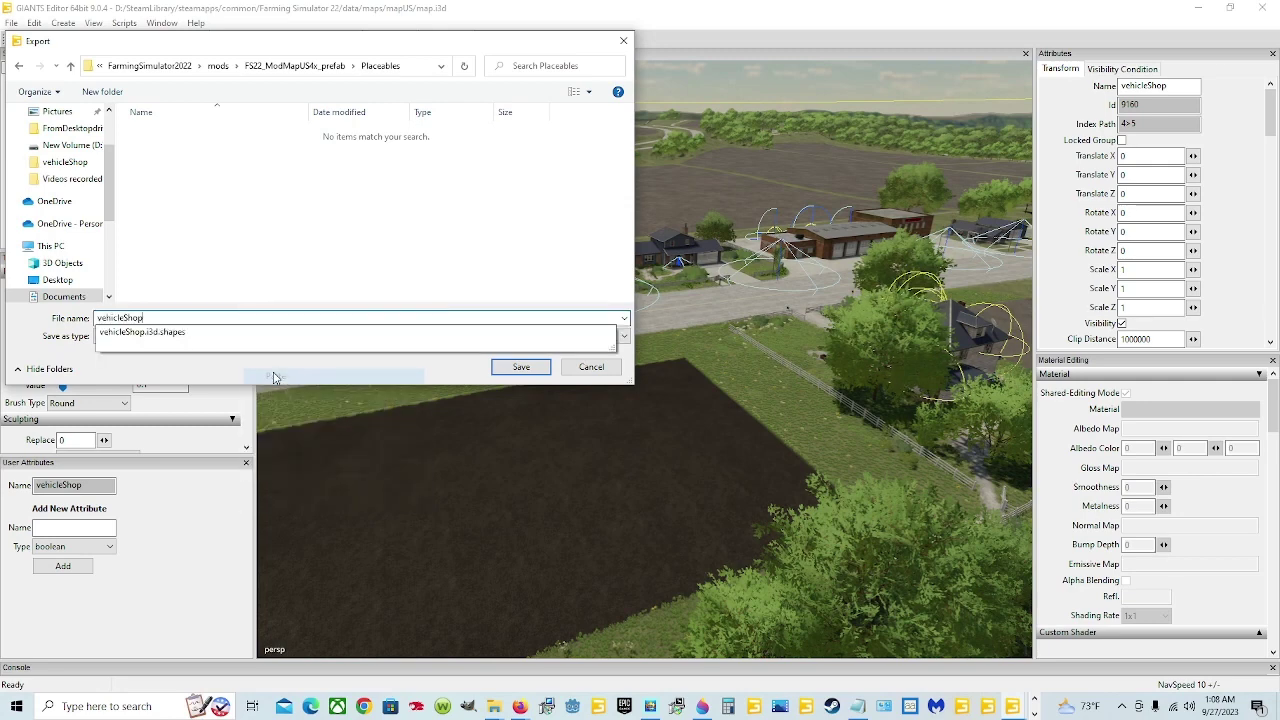
click(512, 367)
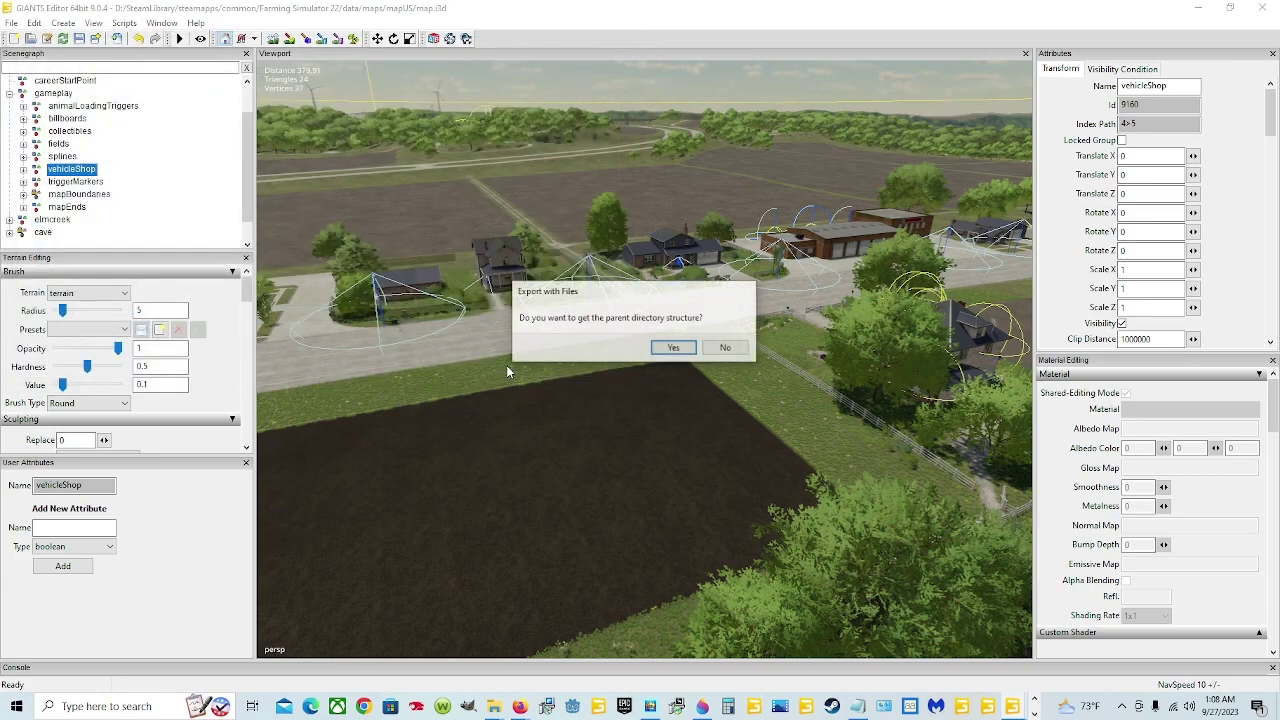
click(676, 347)
click(679, 348)
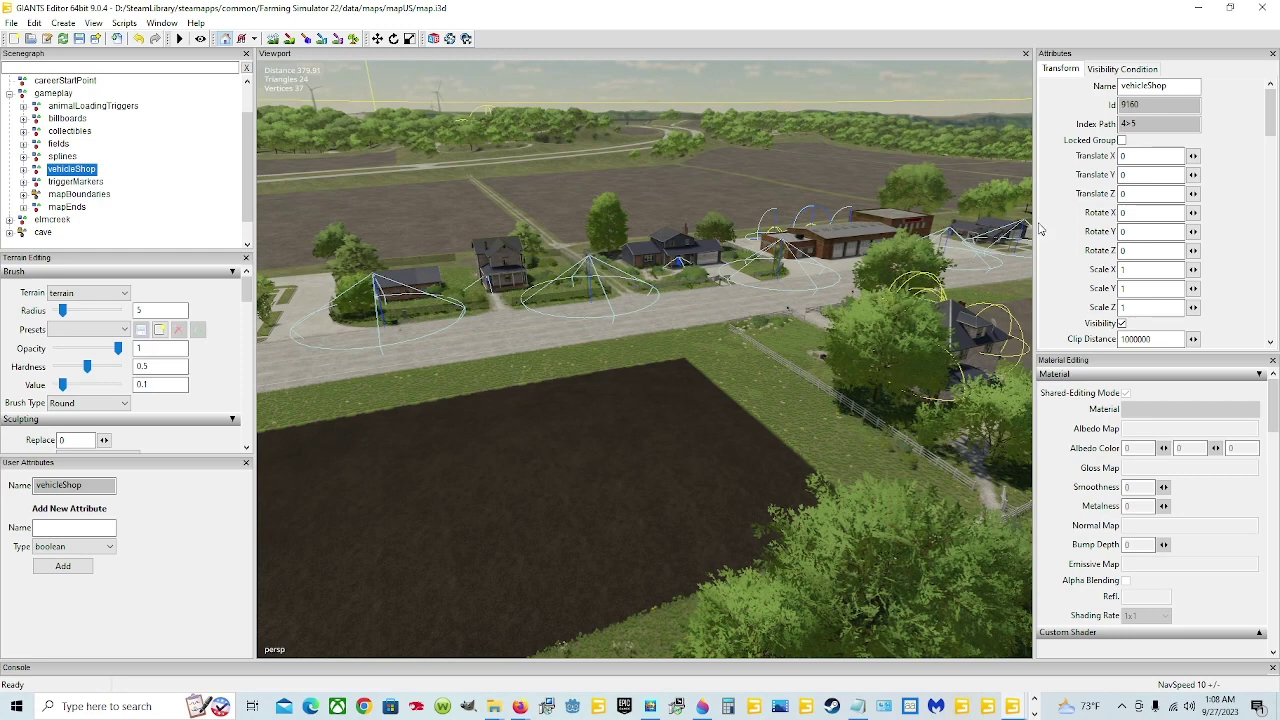
- Minimize the mapUS editor, open mapUS's map.xml from File Explorer in Notepad++, and examine the hotspots section's SHOP entry
click(1195, 9)
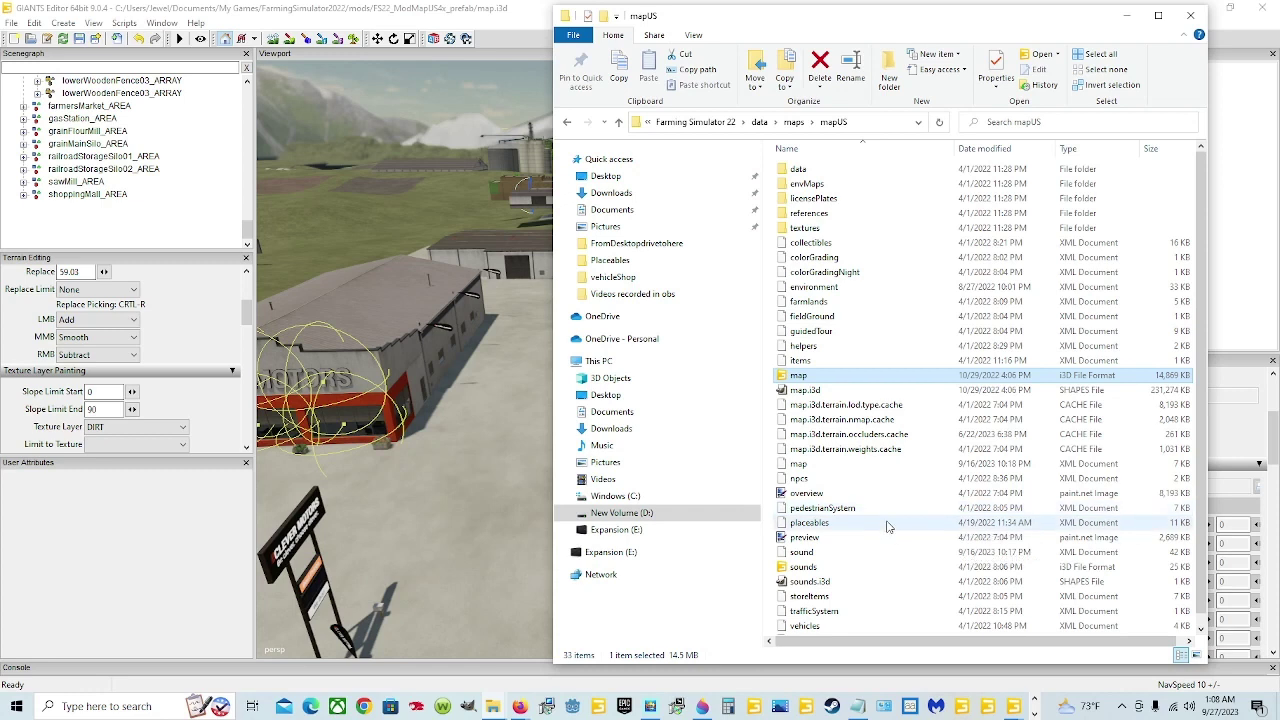
click(835, 466)
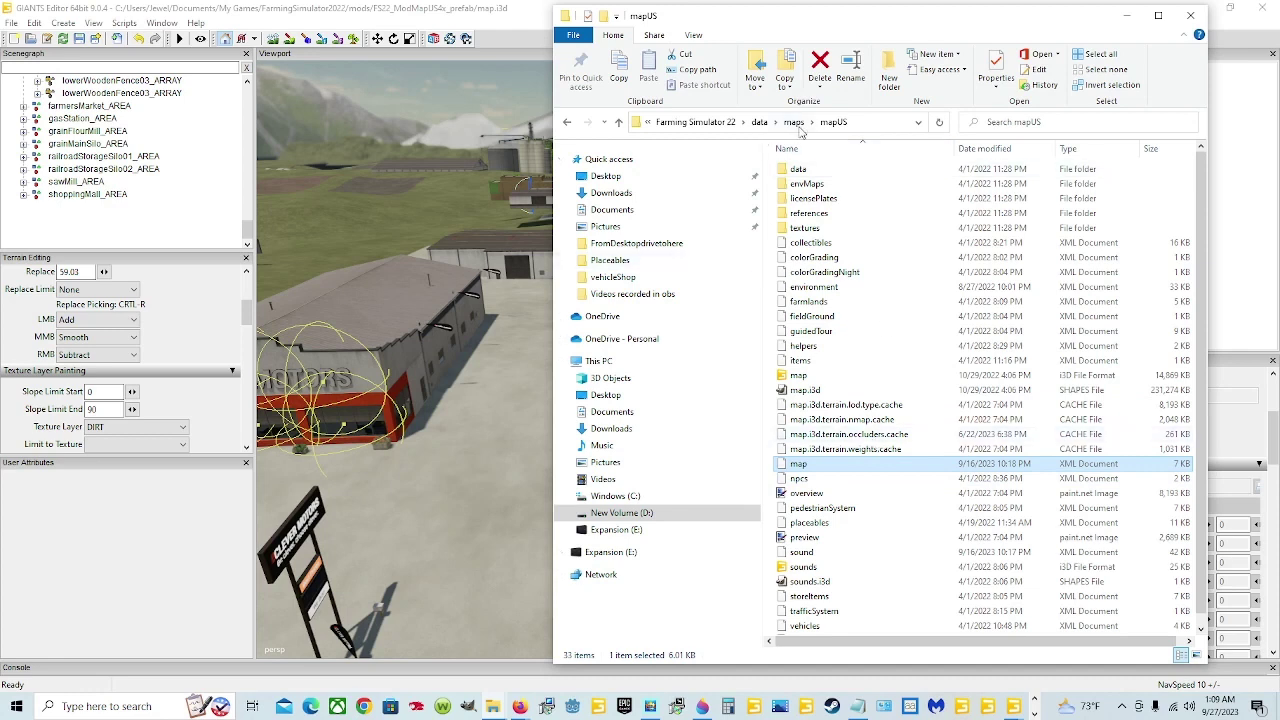
right_click(828, 464)
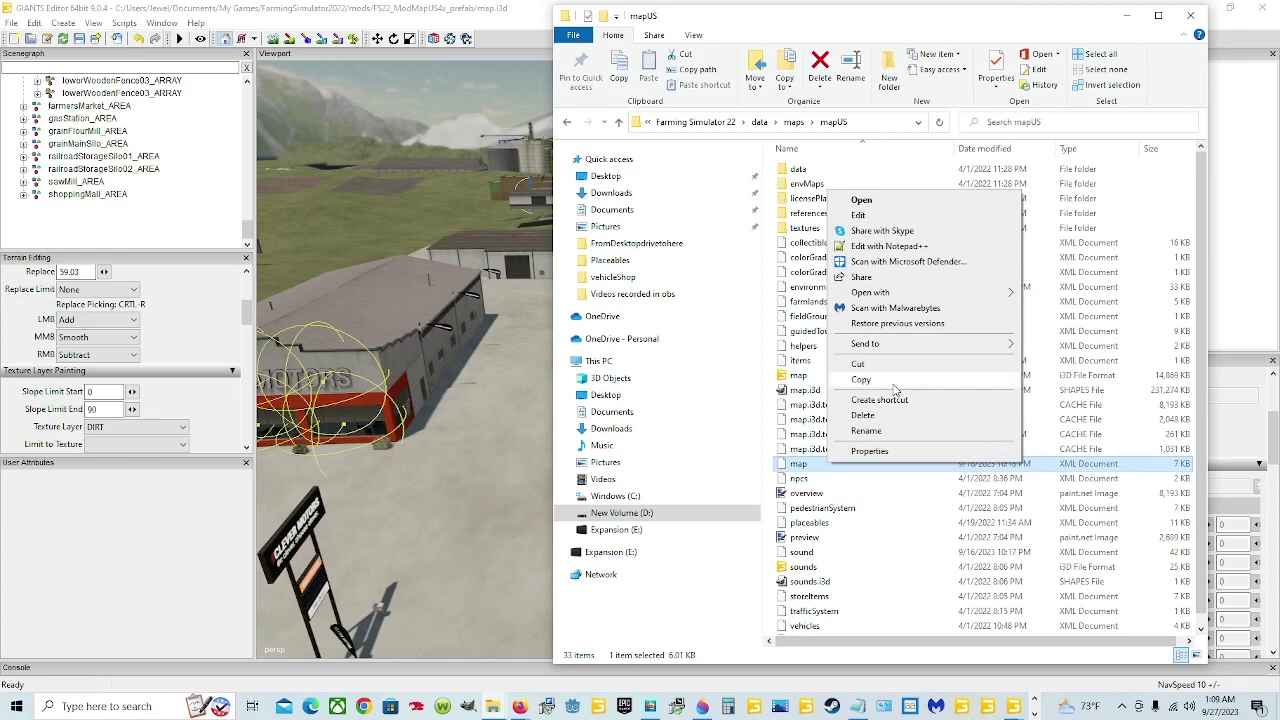
click(885, 246)
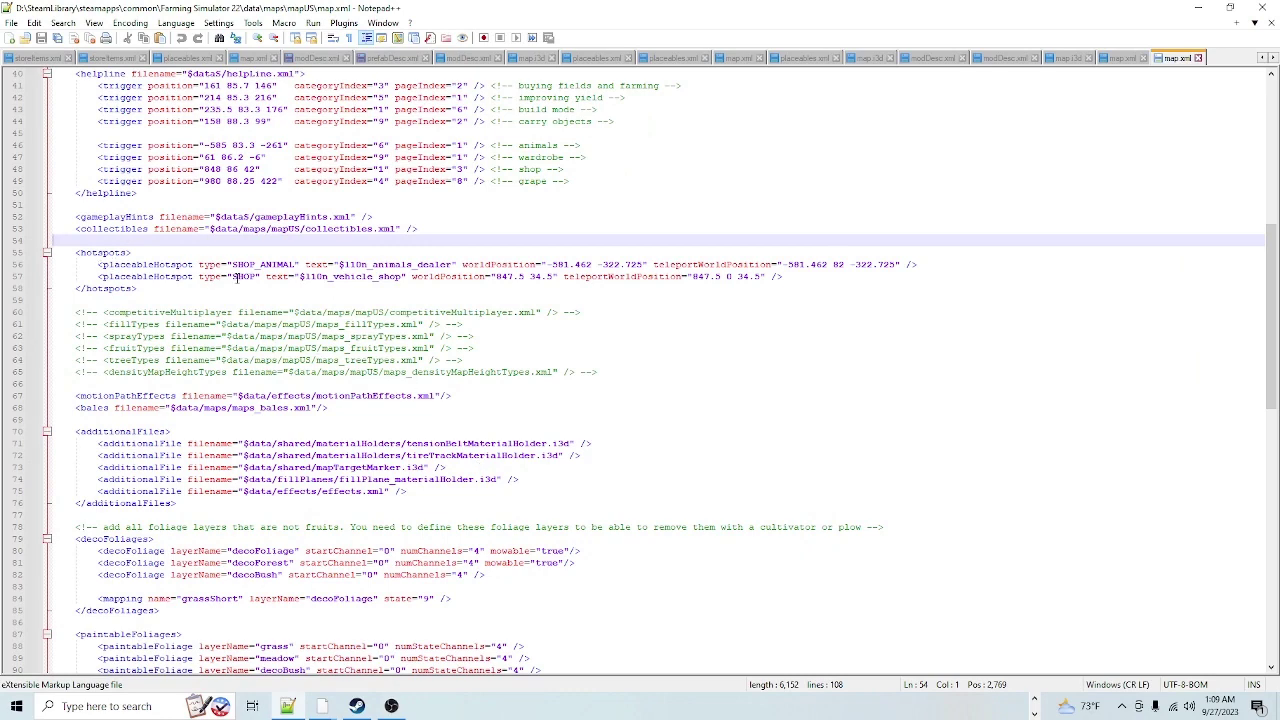
scroll(230, 277, up, 8)
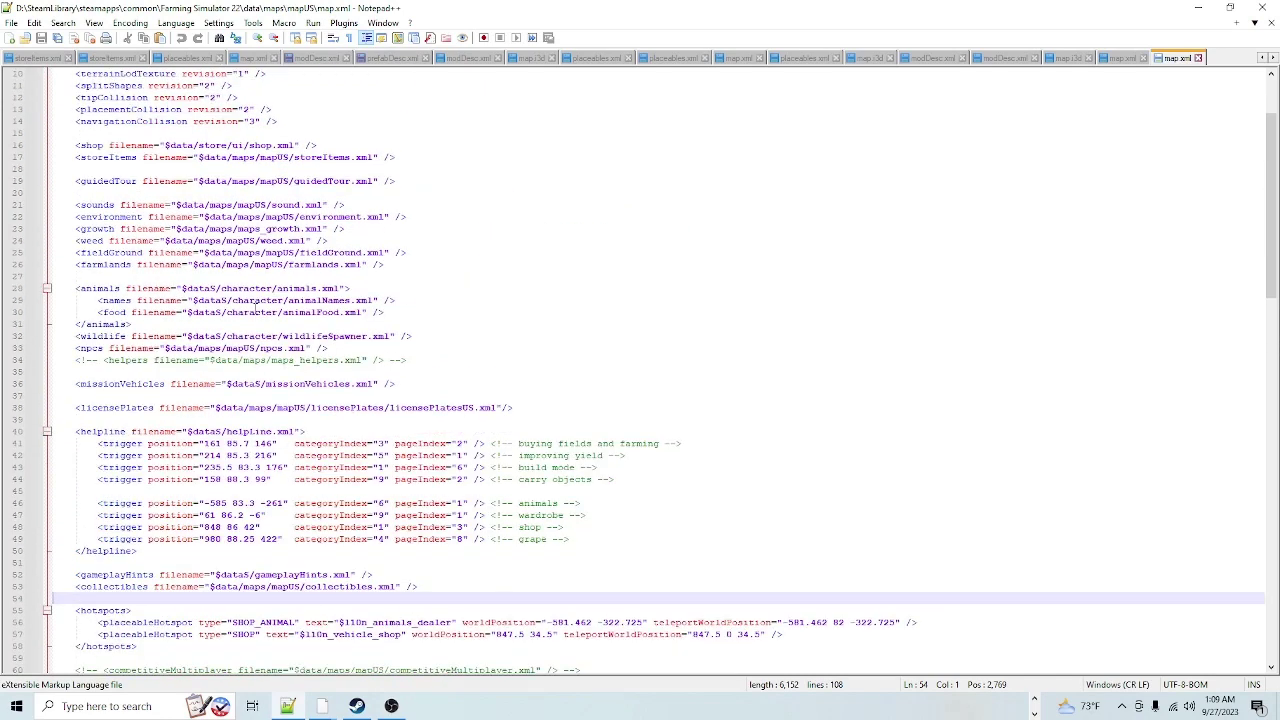
scroll(256, 312, down, 4)
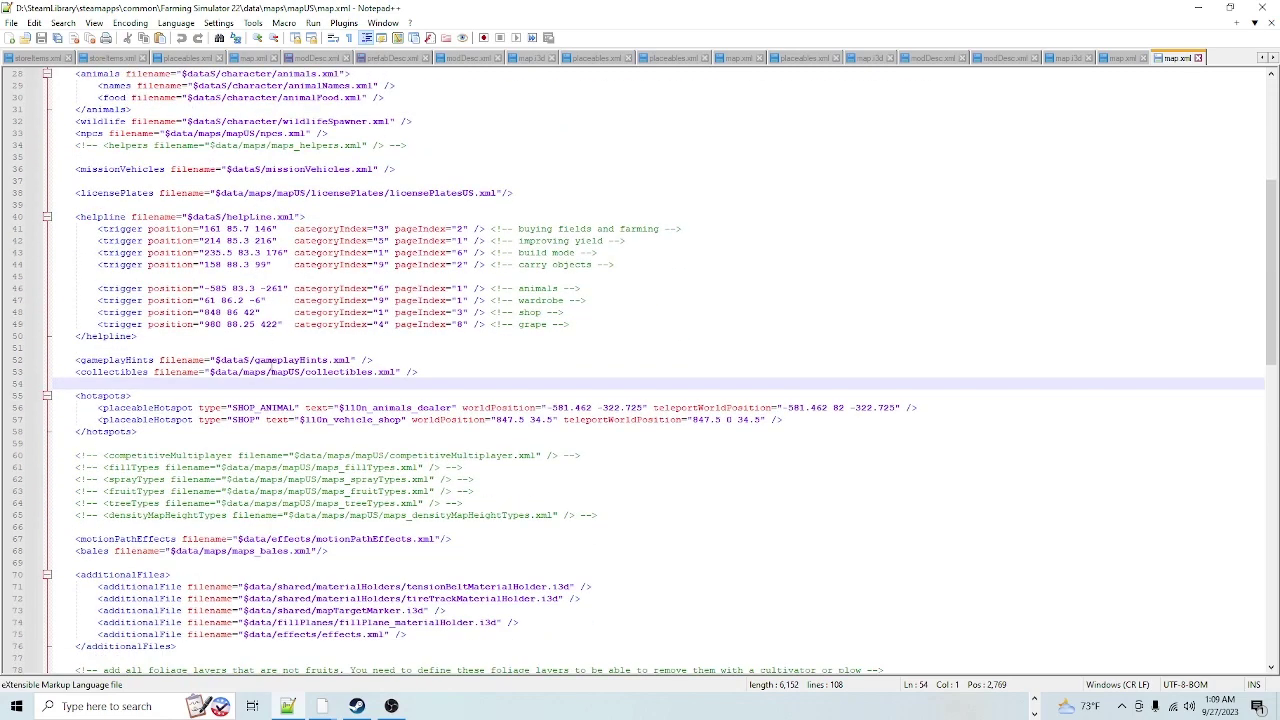
scroll(190, 322, down, 1)
scroll(211, 404, down, 2)
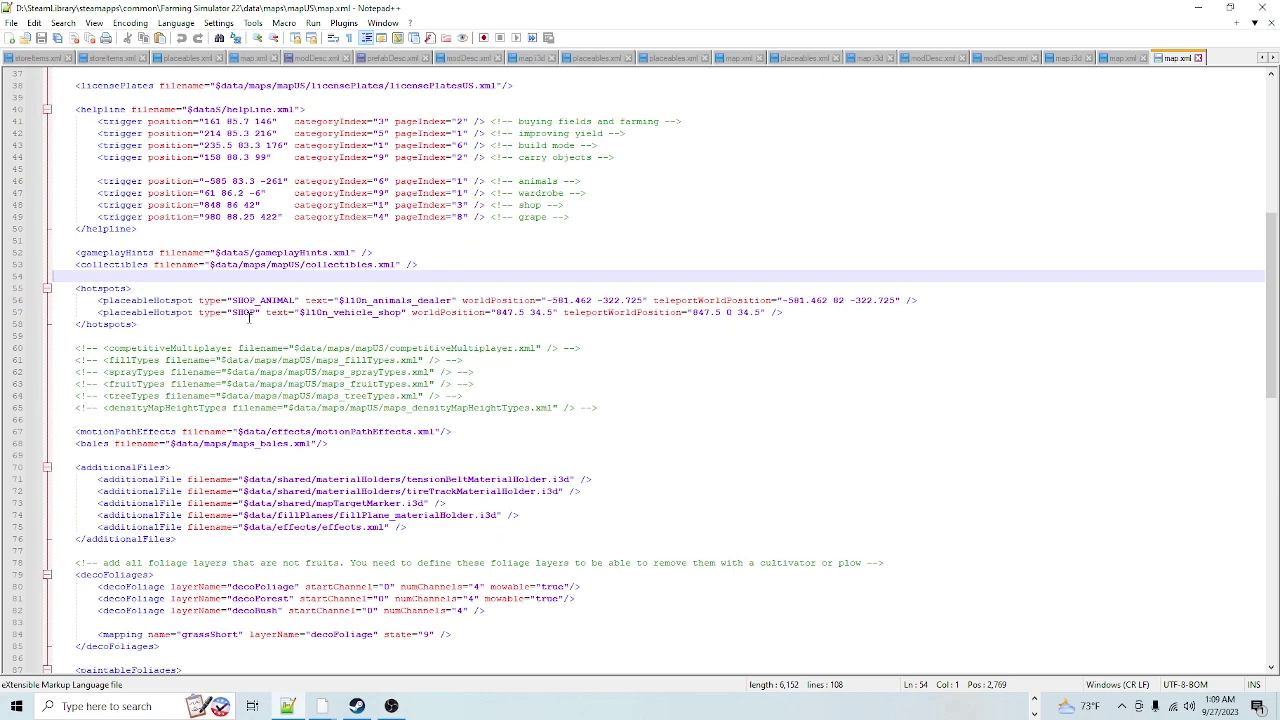
- Open mapFR's map.xml from the base-game maps folder in Notepad++ and examine its hotspots section for the SHOP entry
click(1034, 702)
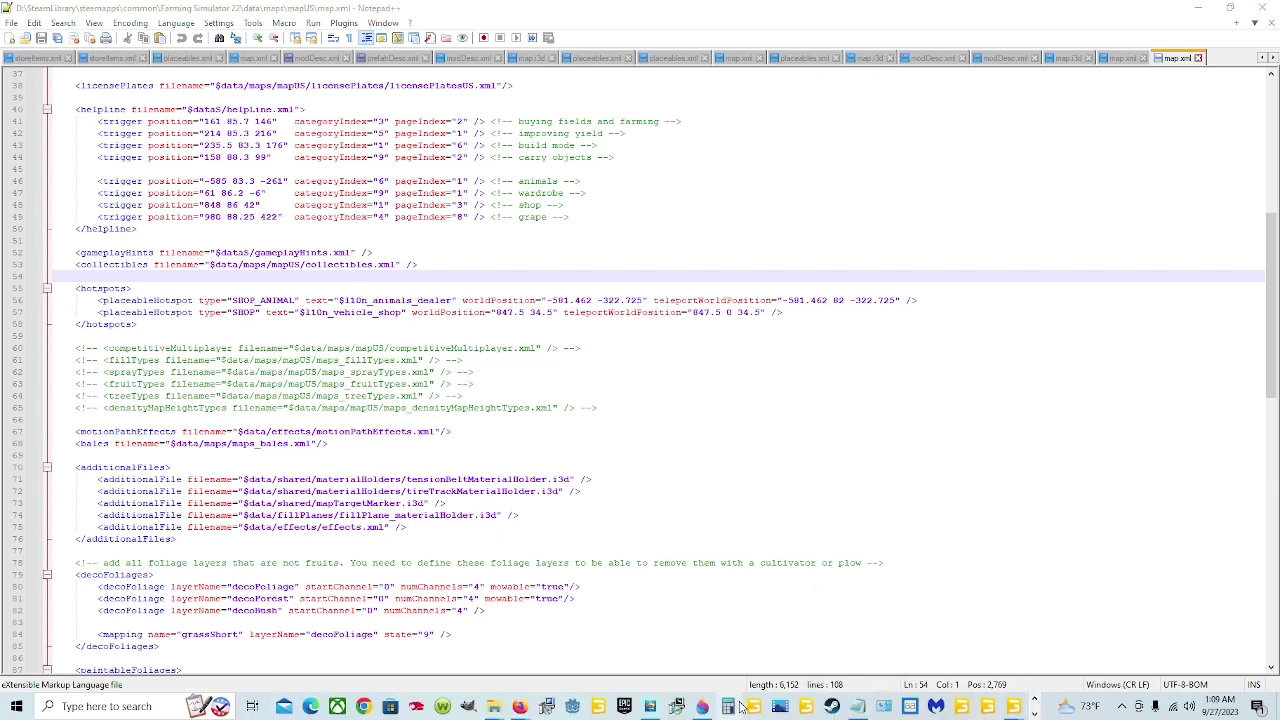
mouse_move(496, 705)
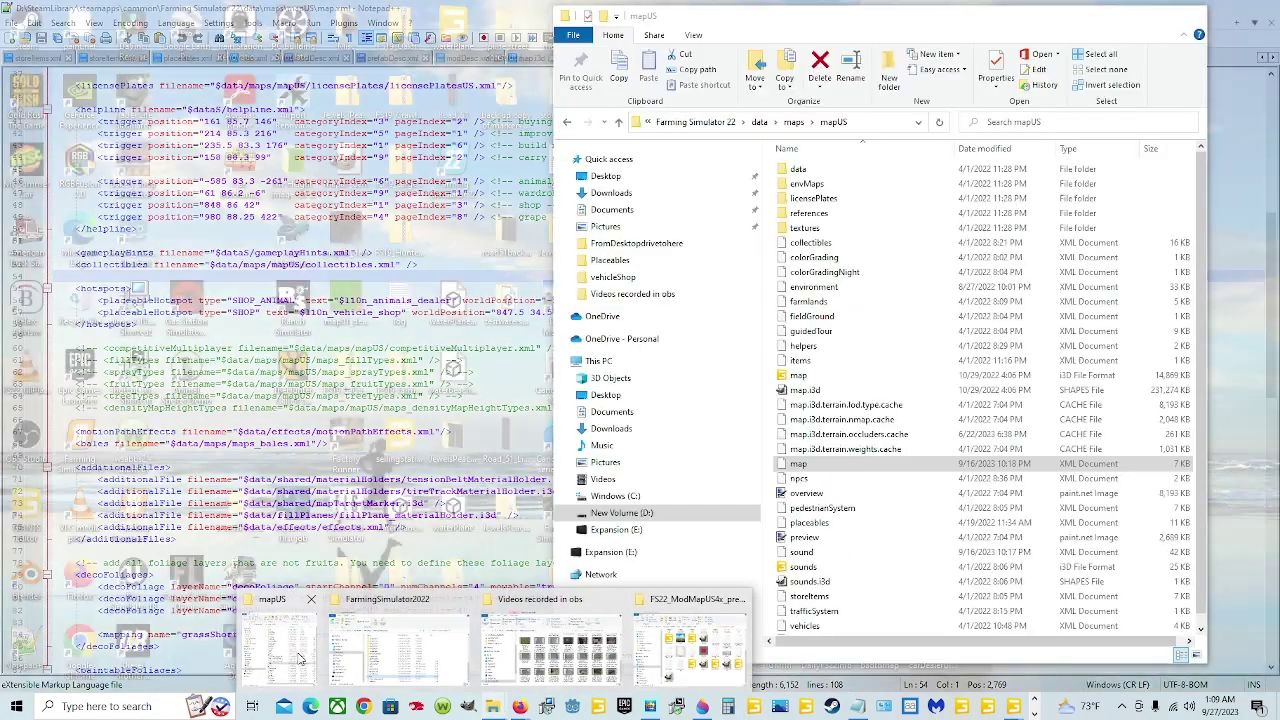
click(307, 660)
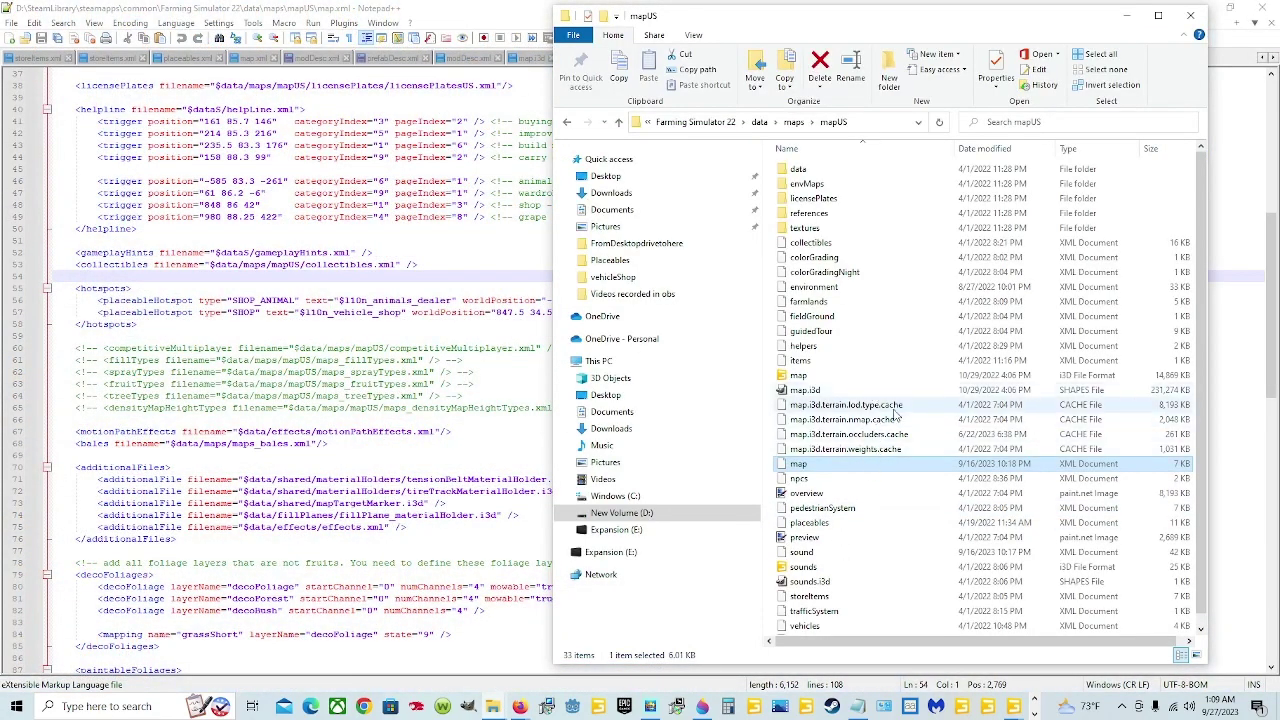
mouse_move(895, 405)
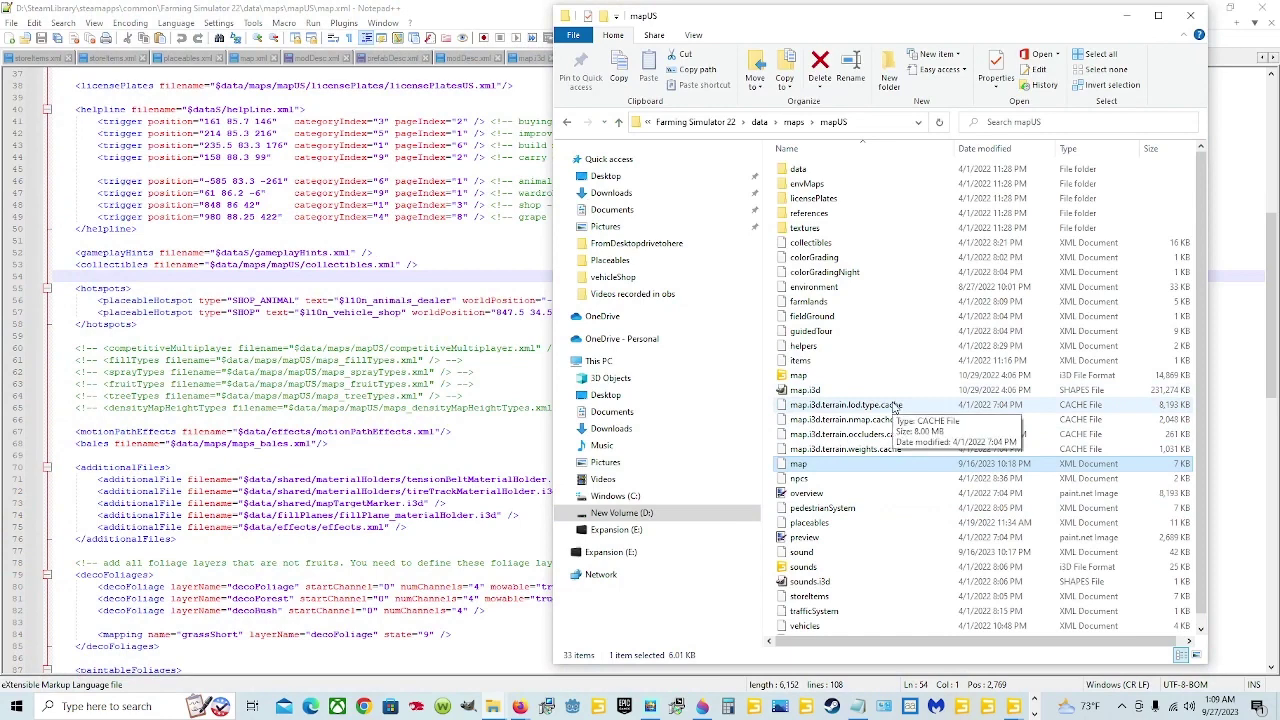
click(795, 122)
double_click(833, 185)
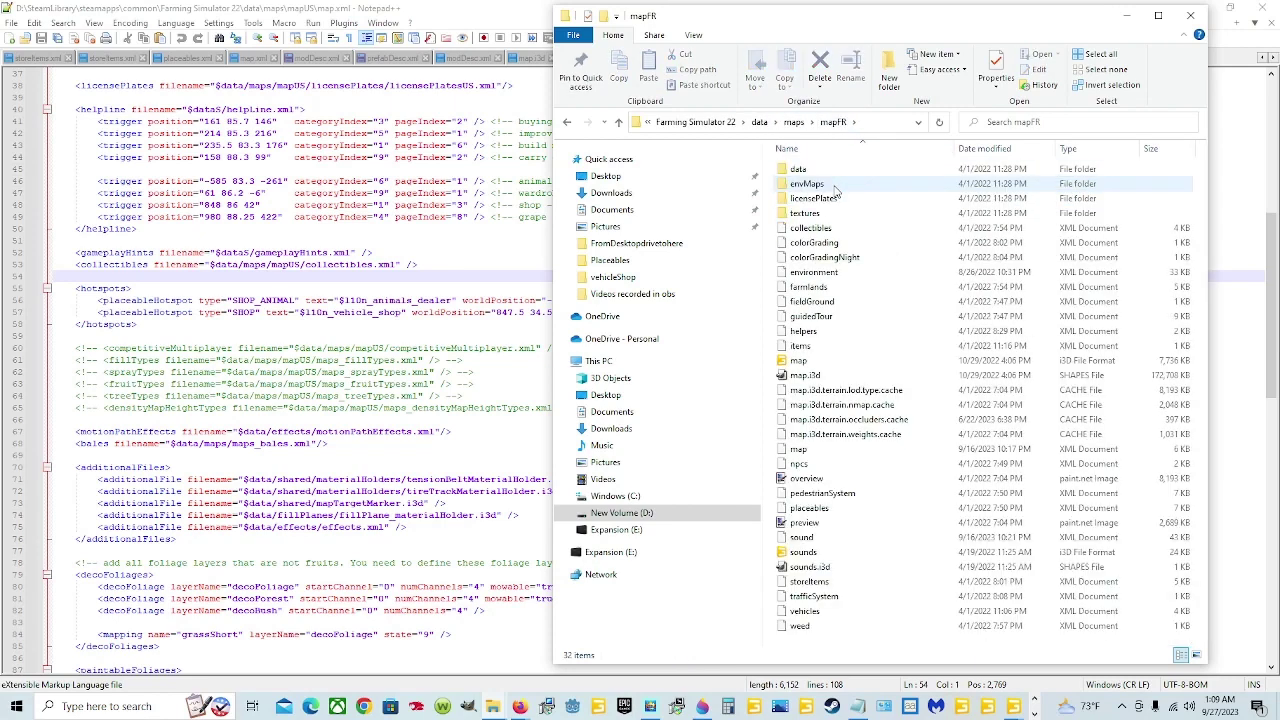
click(830, 452)
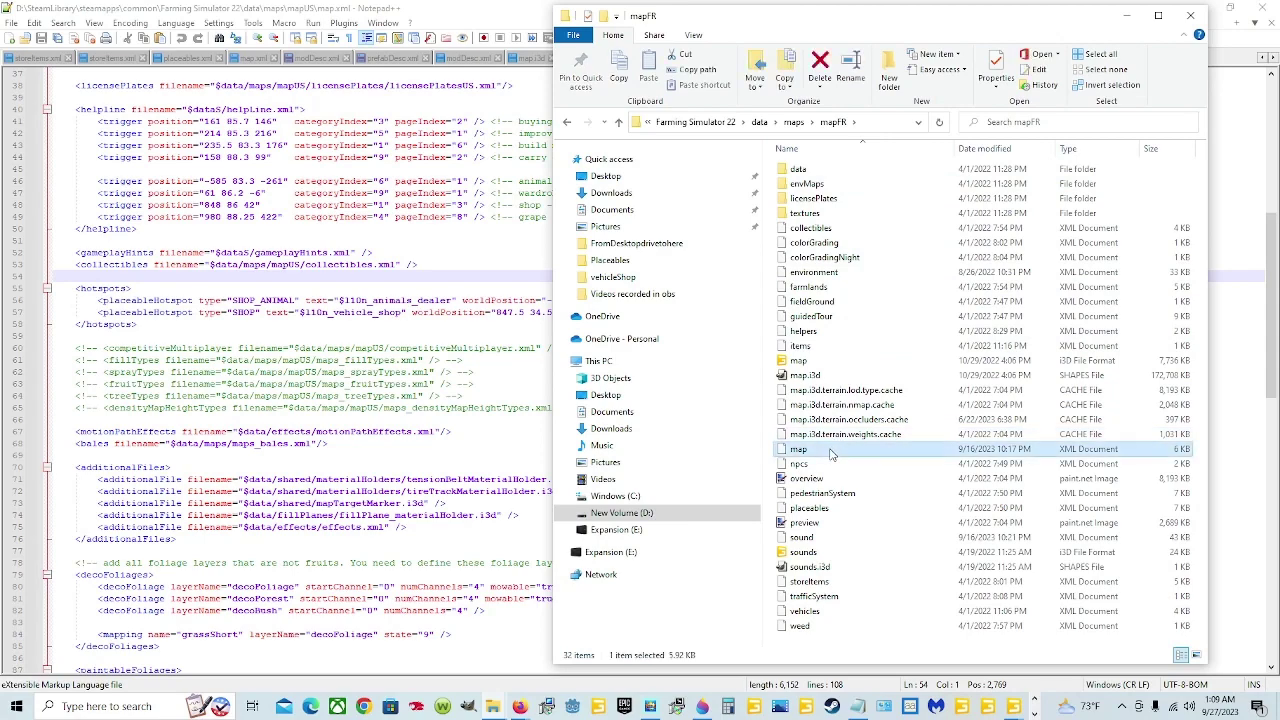
right_click(830, 452)
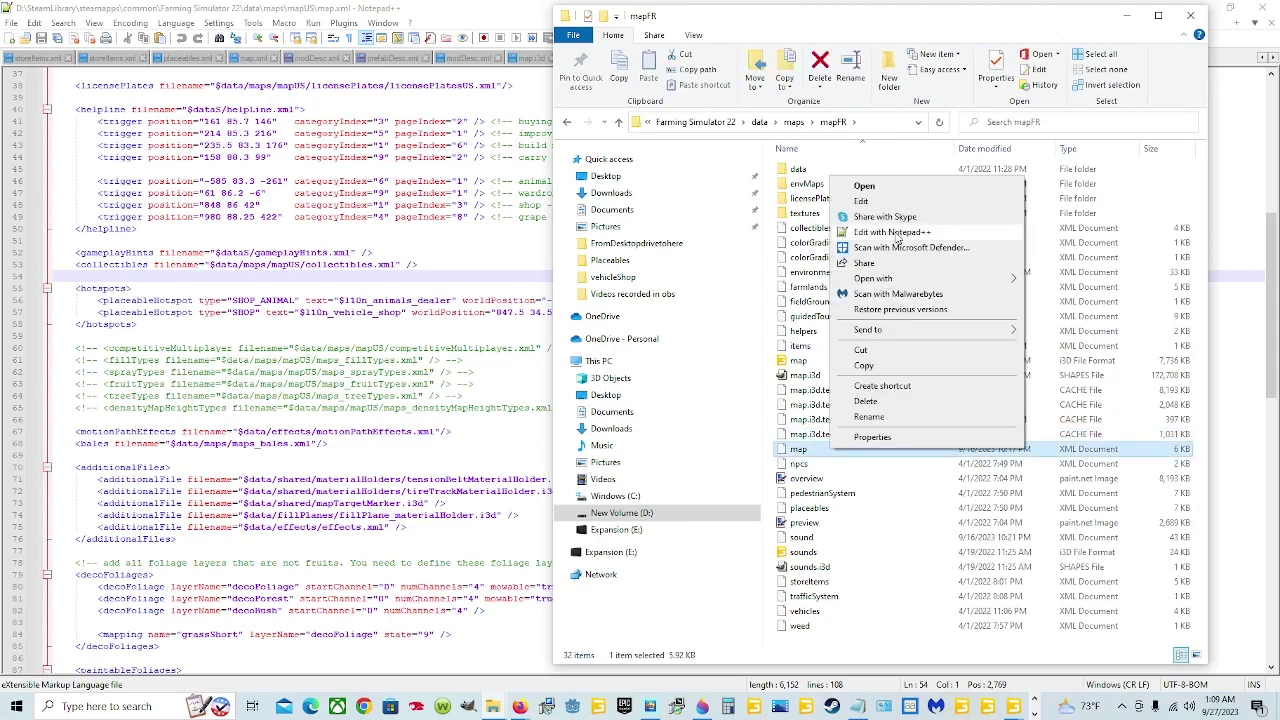
click(891, 235)
scroll(776, 320, down, 9)
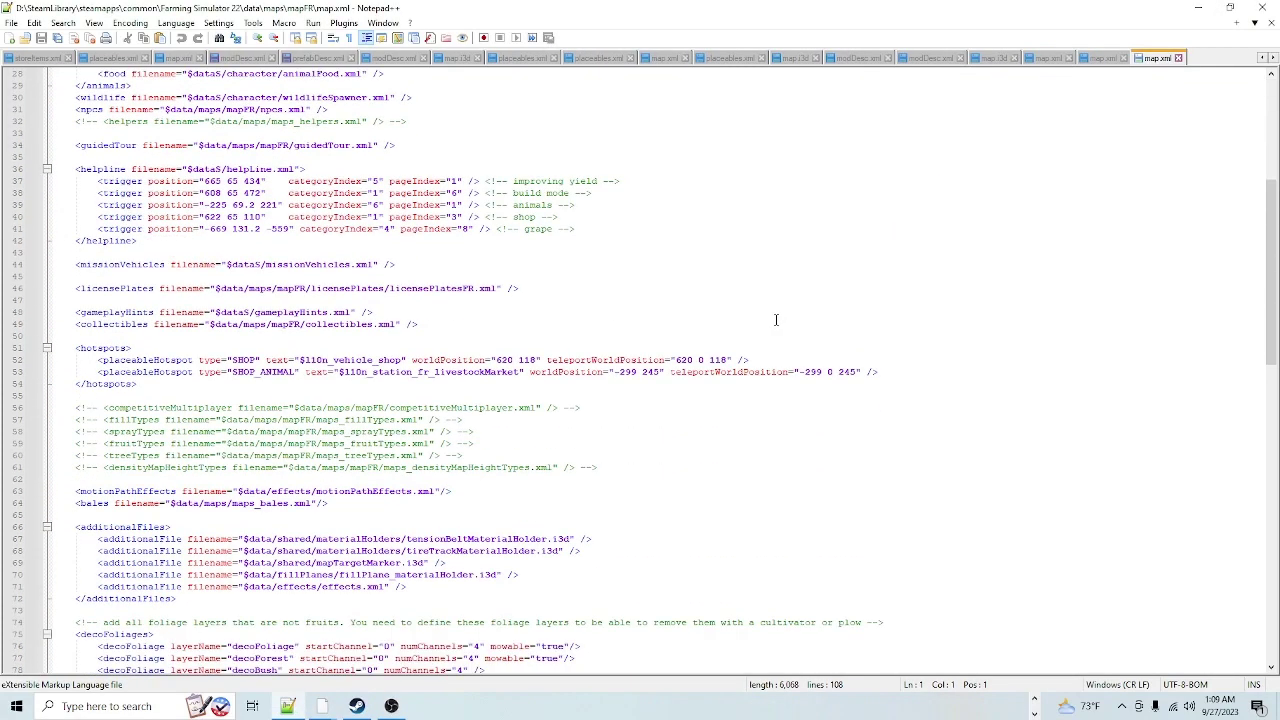
scroll(776, 320, up, 4)
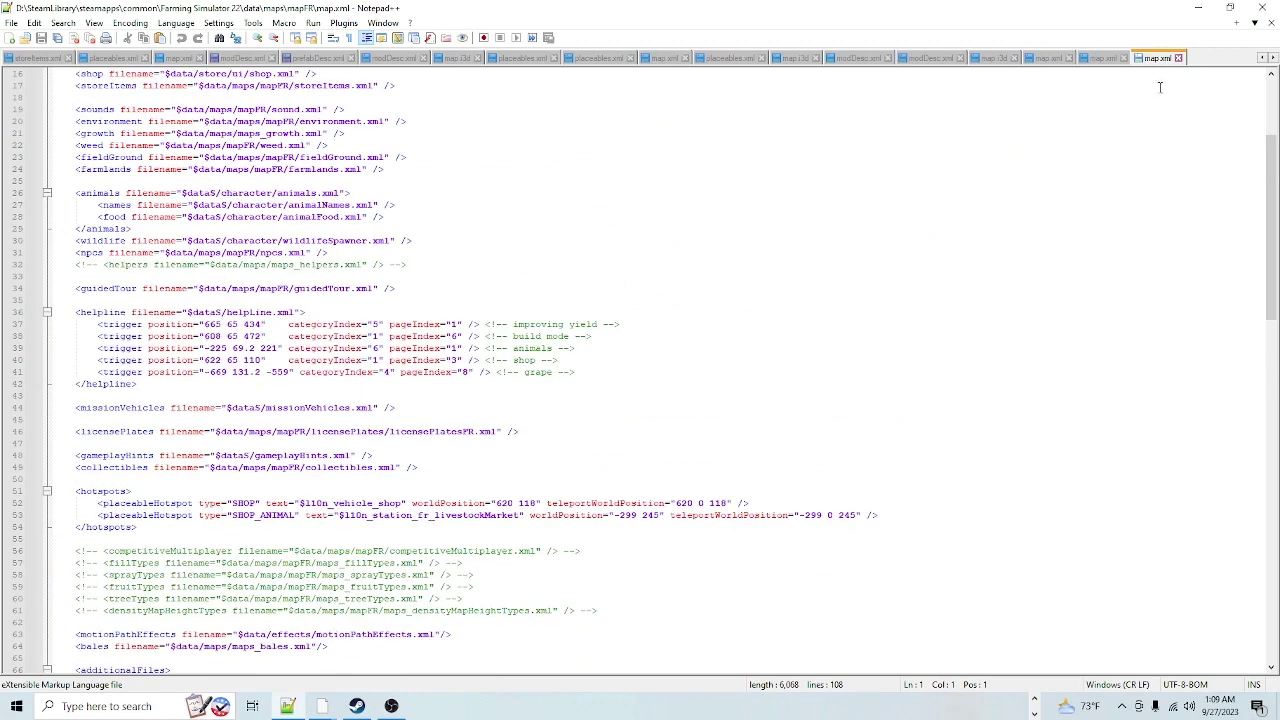
- Open mapAlpine's map.xml in Notepad++, examine its hotspots section, and close the mapAlpine and mapFR files
click(1195, 8)
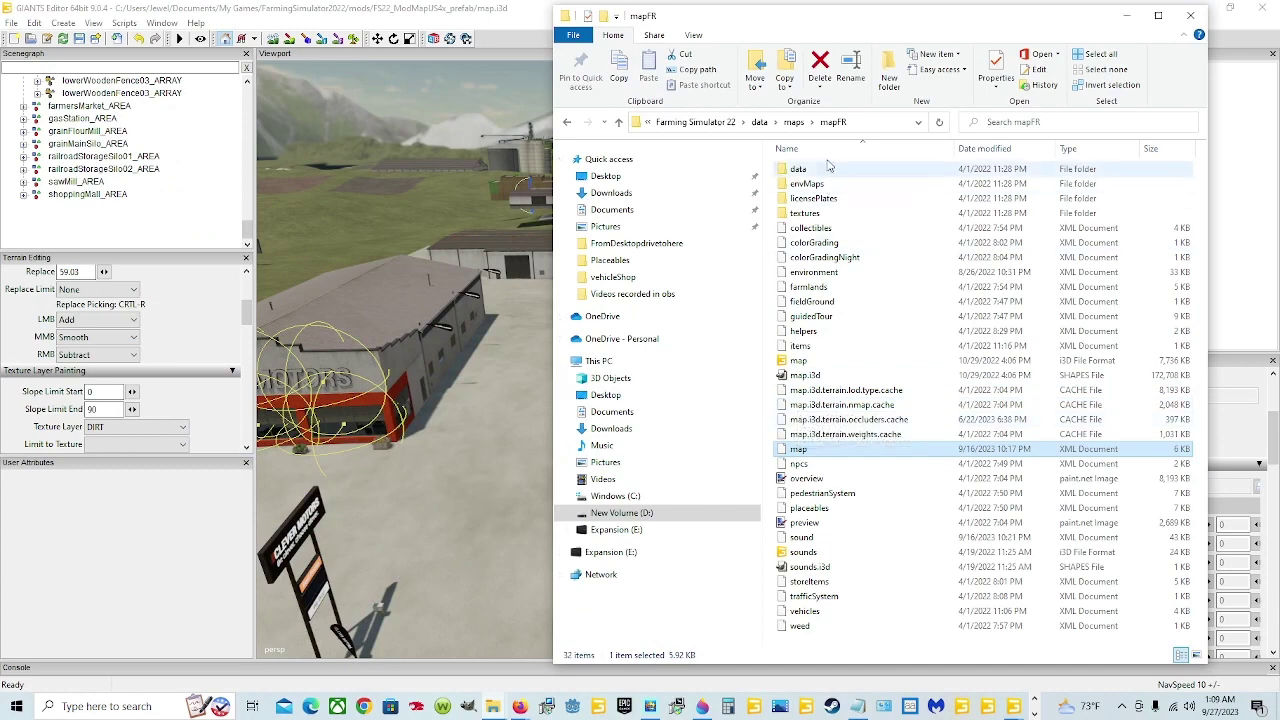
click(794, 122)
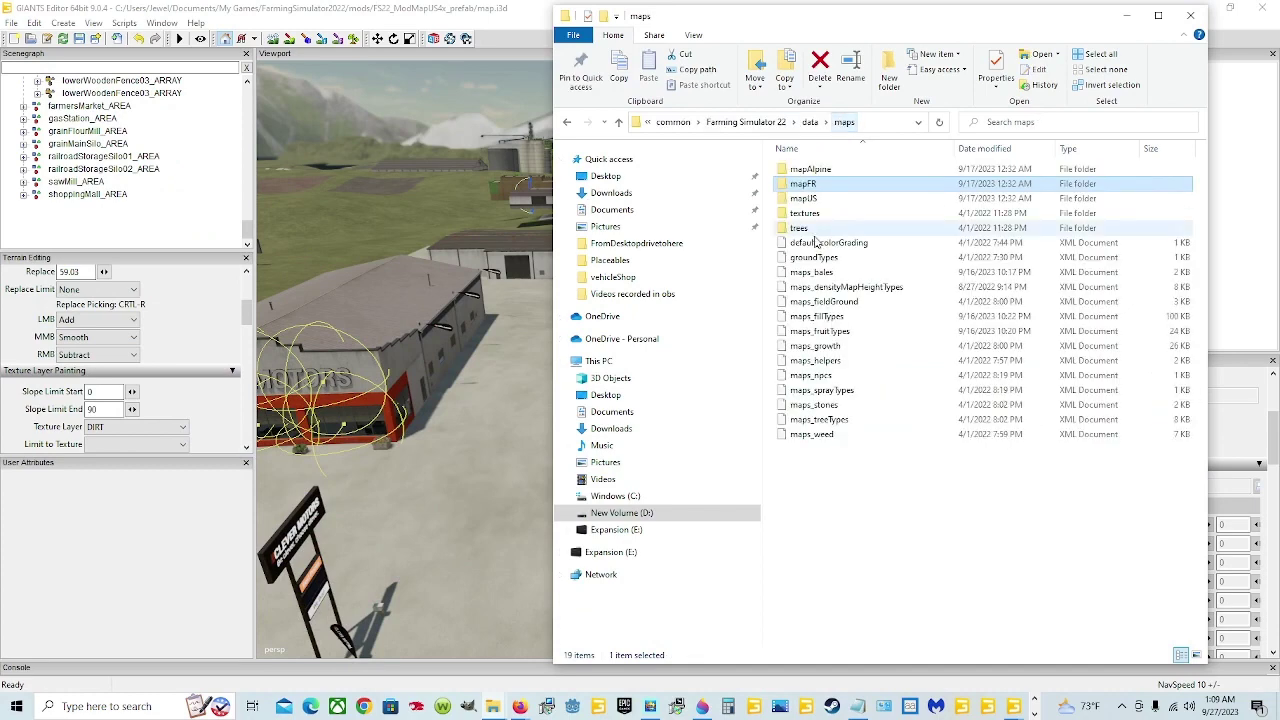
click(831, 172)
double_click(831, 172)
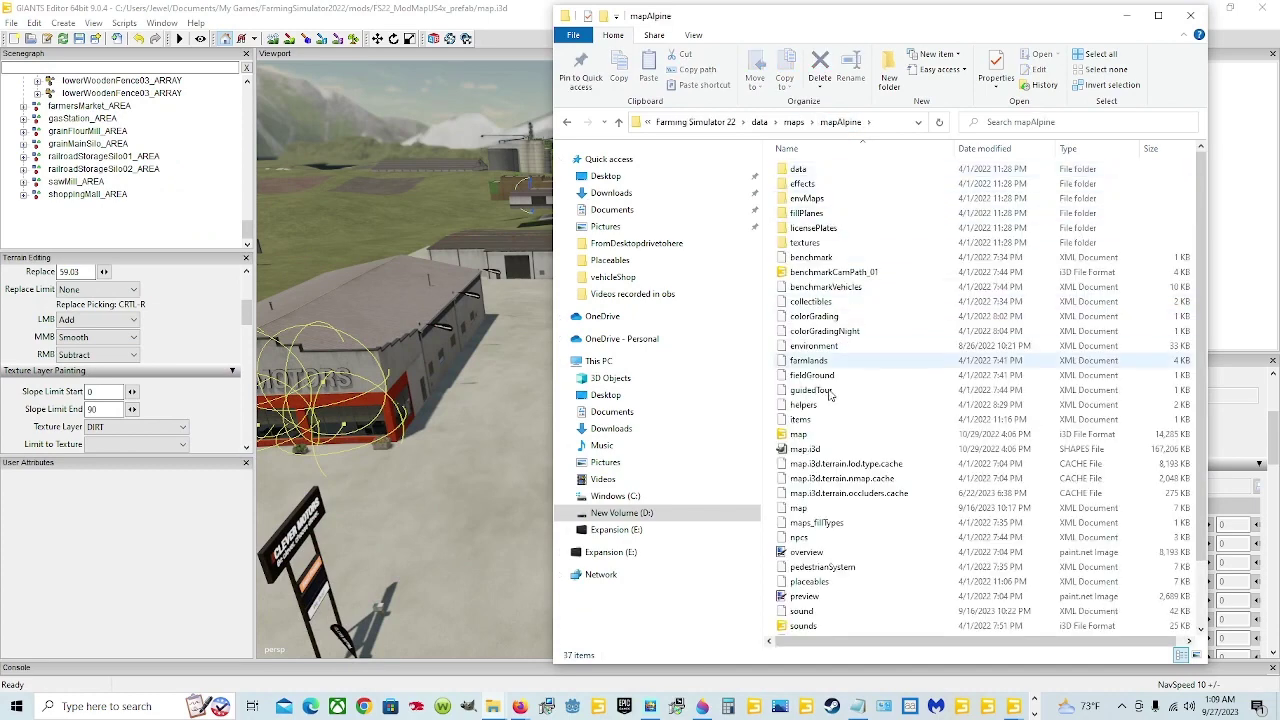
right_click(812, 509)
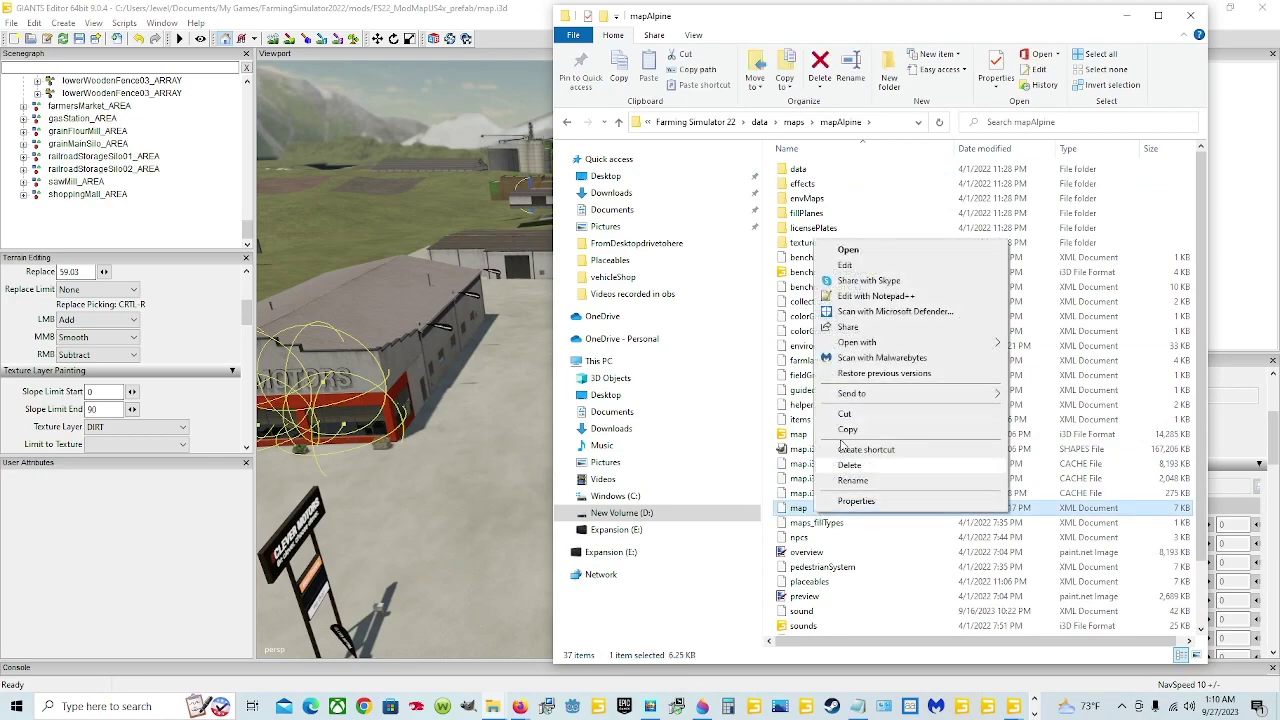
click(868, 297)
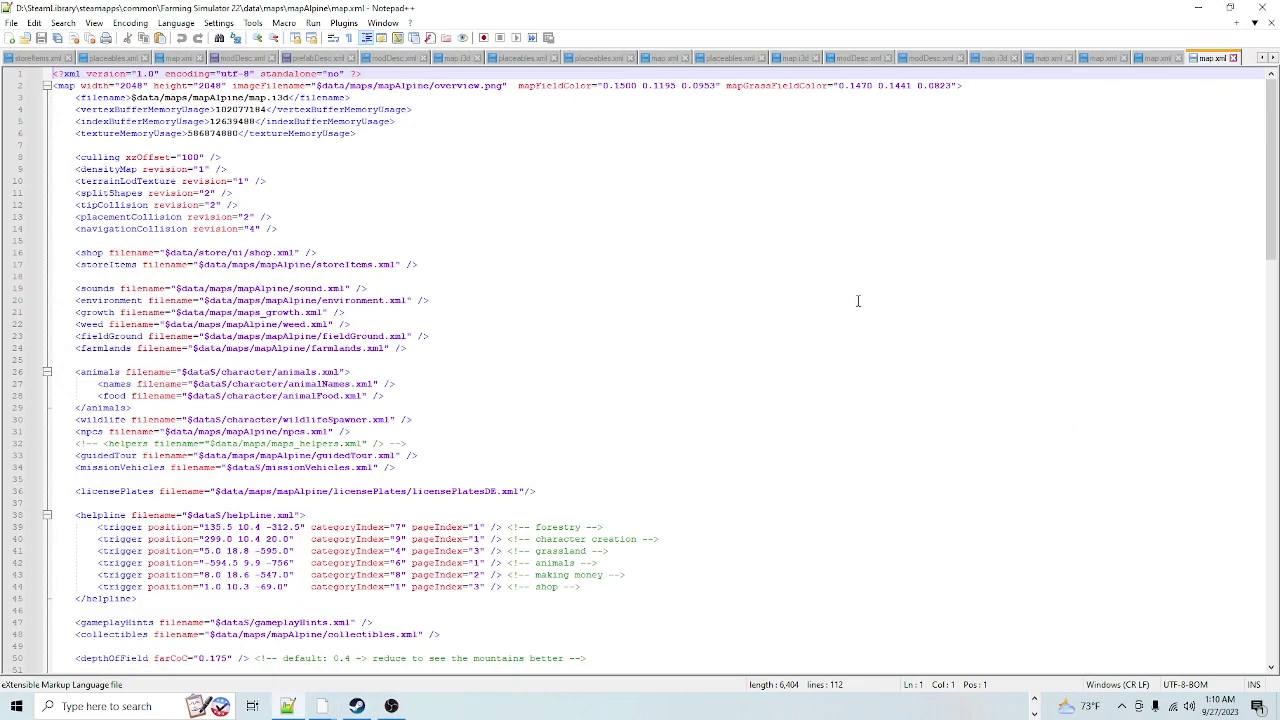
scroll(671, 356, down, 5)
scroll(671, 356, down, 4)
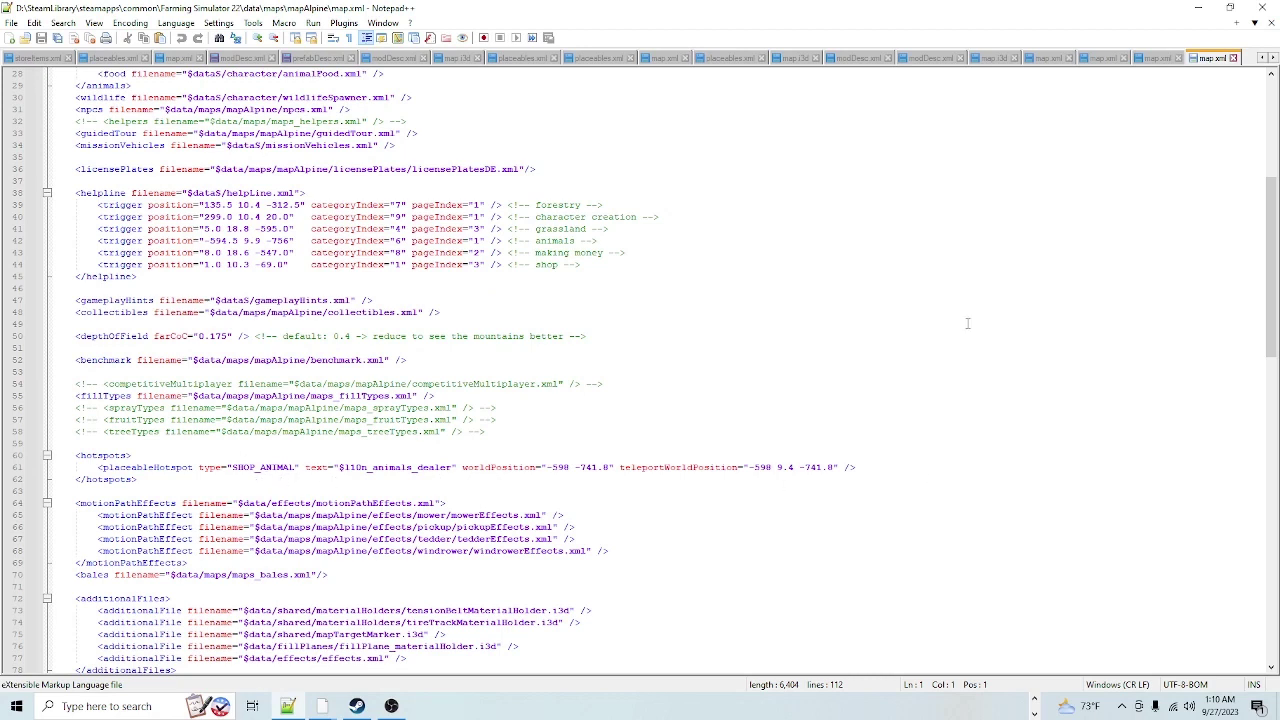
click(1233, 57)
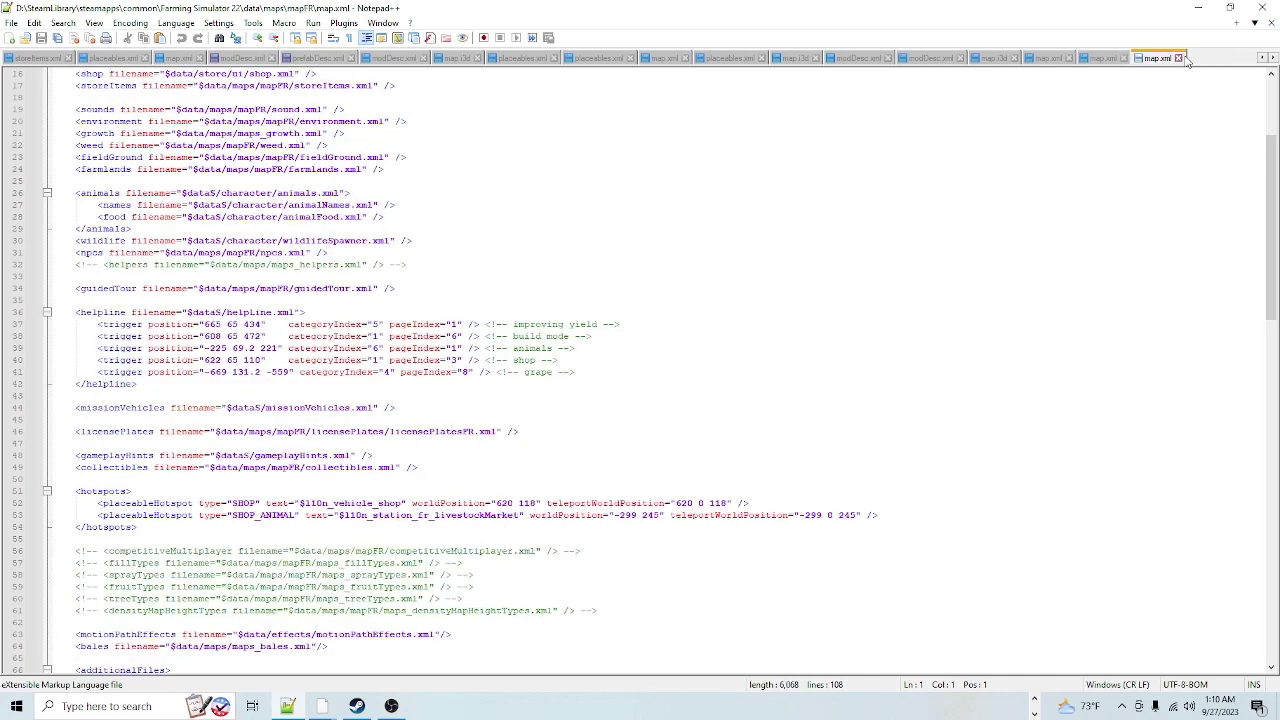
click(1178, 58)
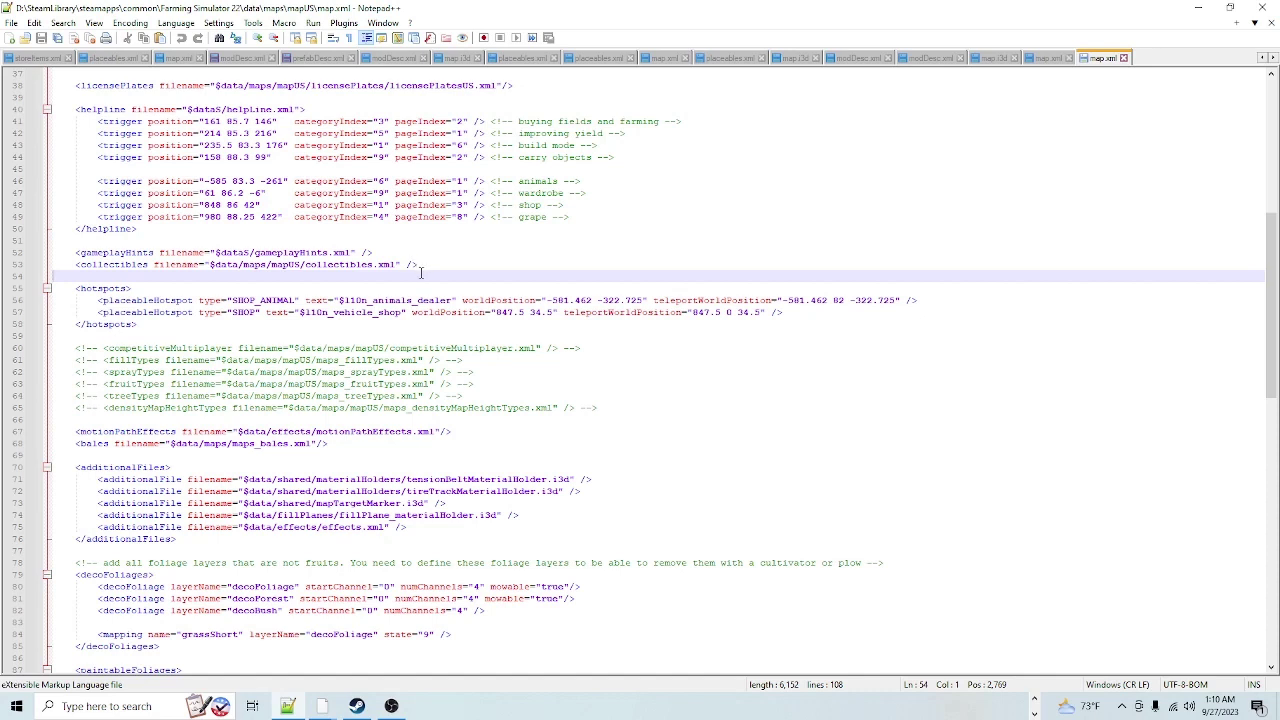
- Copy the SHOP placeableHotspot line from mapUS's map.xml and close that file
drag(787, 311, 50, 313)
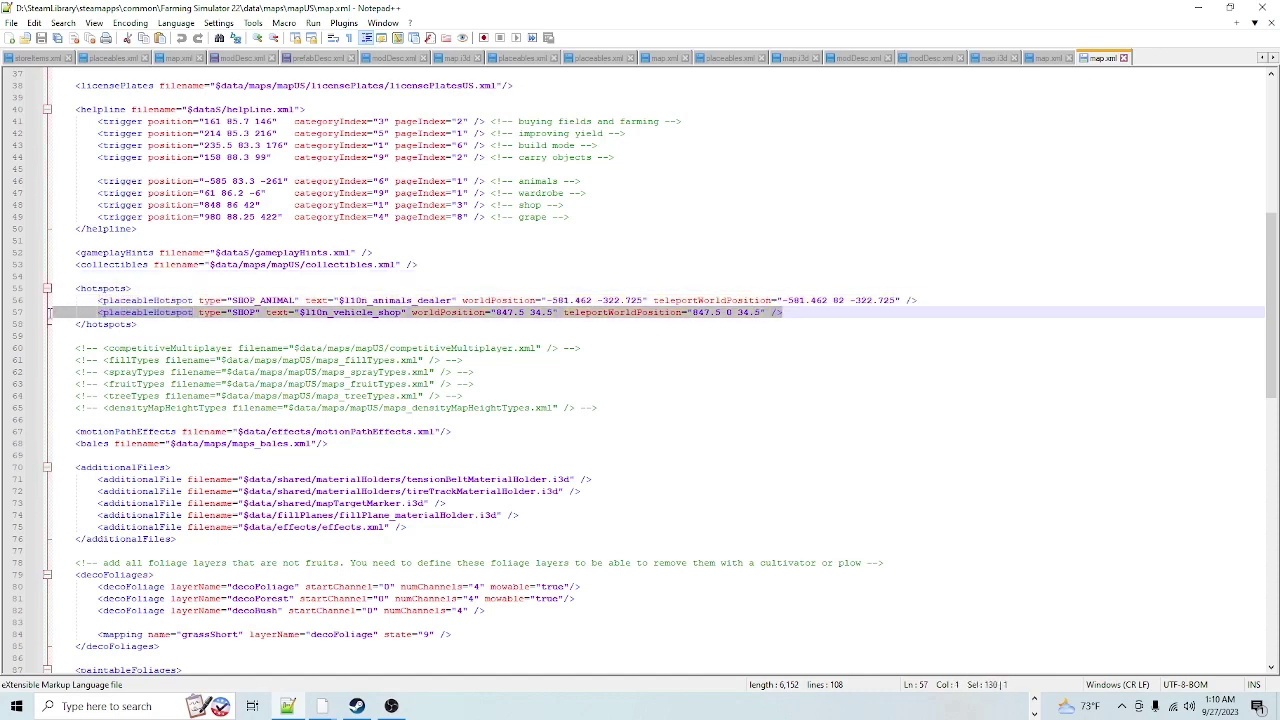
right_click(67, 314)
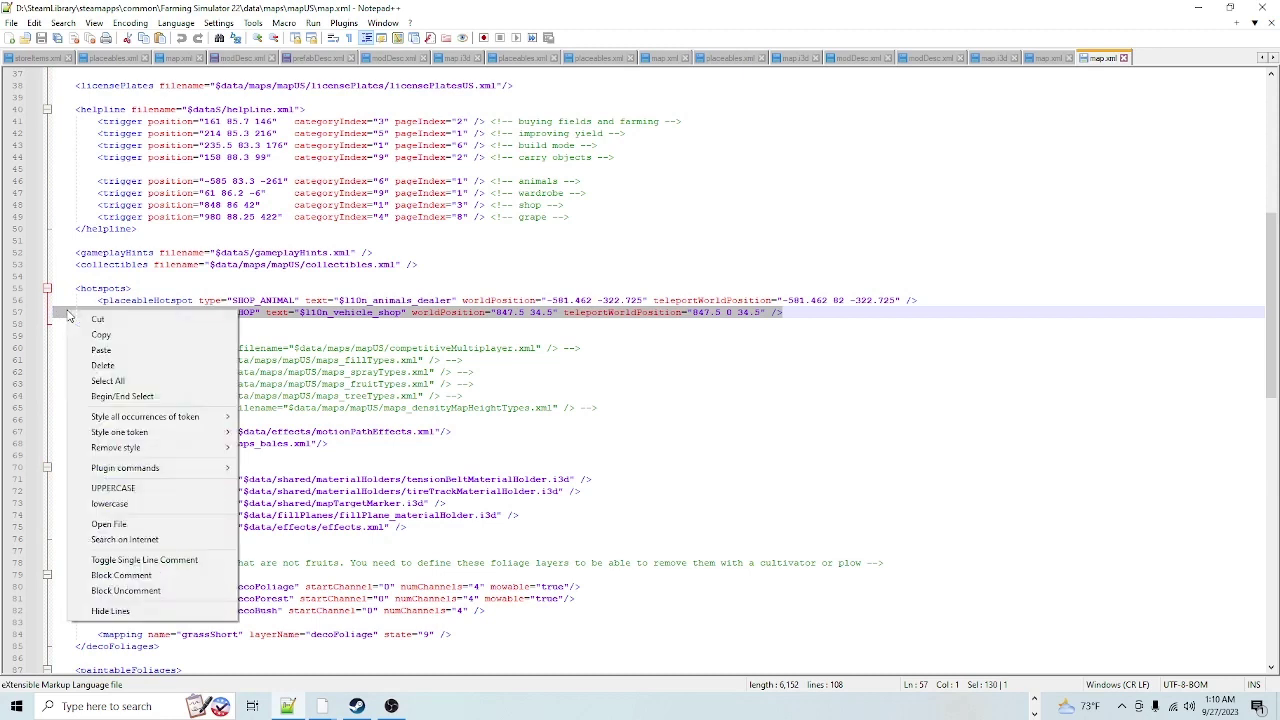
click(157, 338)
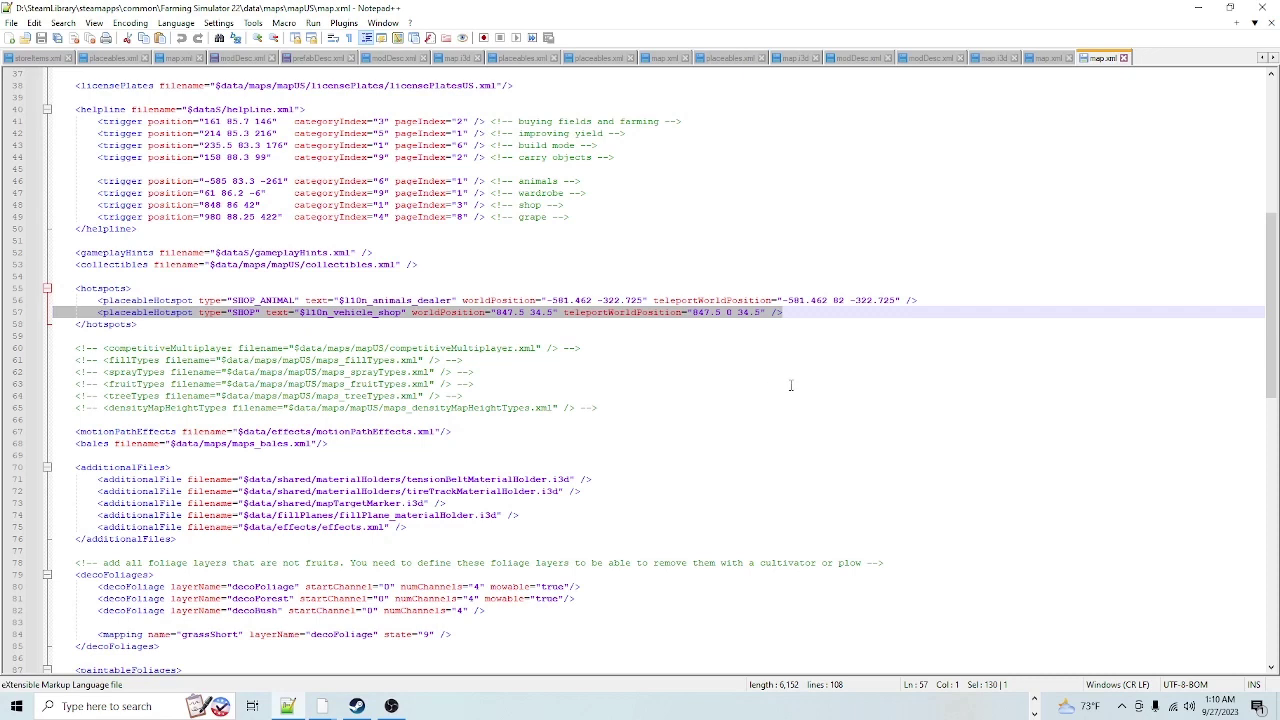
click(1124, 58)
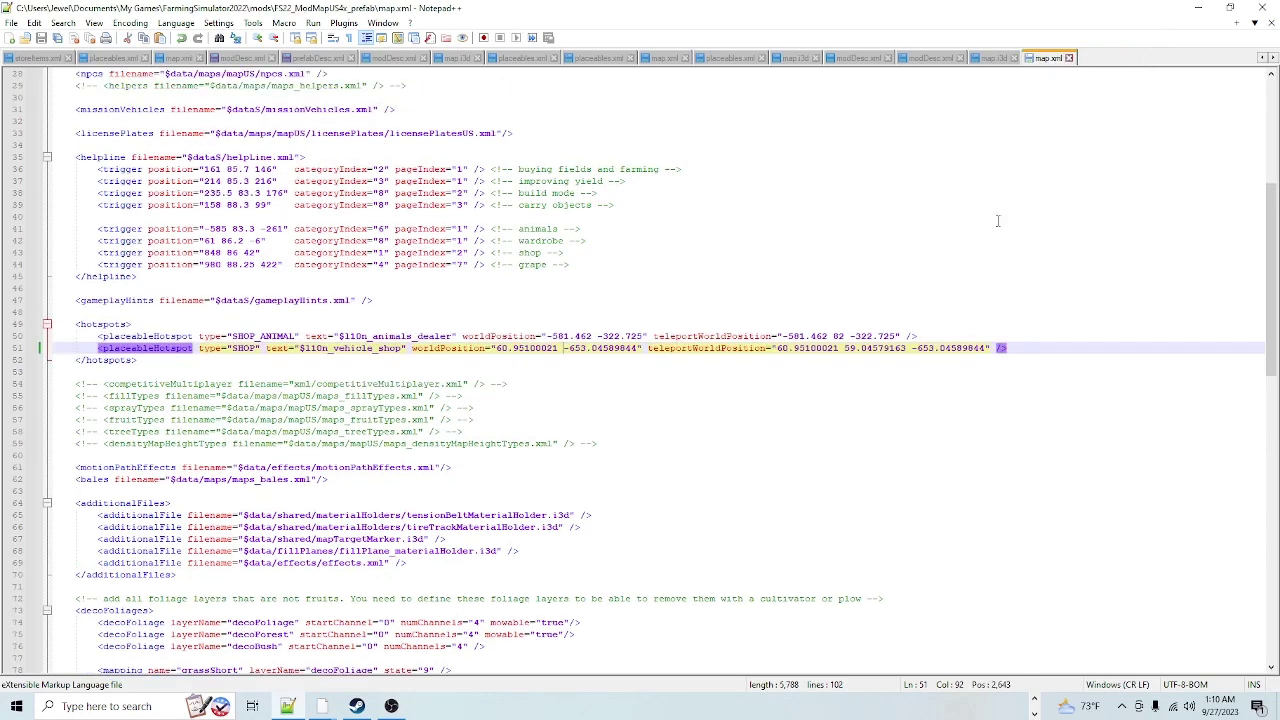
- Browse from Documents through My Games, FarmingSimulator2022 and mods to FS22_ModMapUS4x_prefab, and open its map.xml in Notepad++
click(1198, 8)
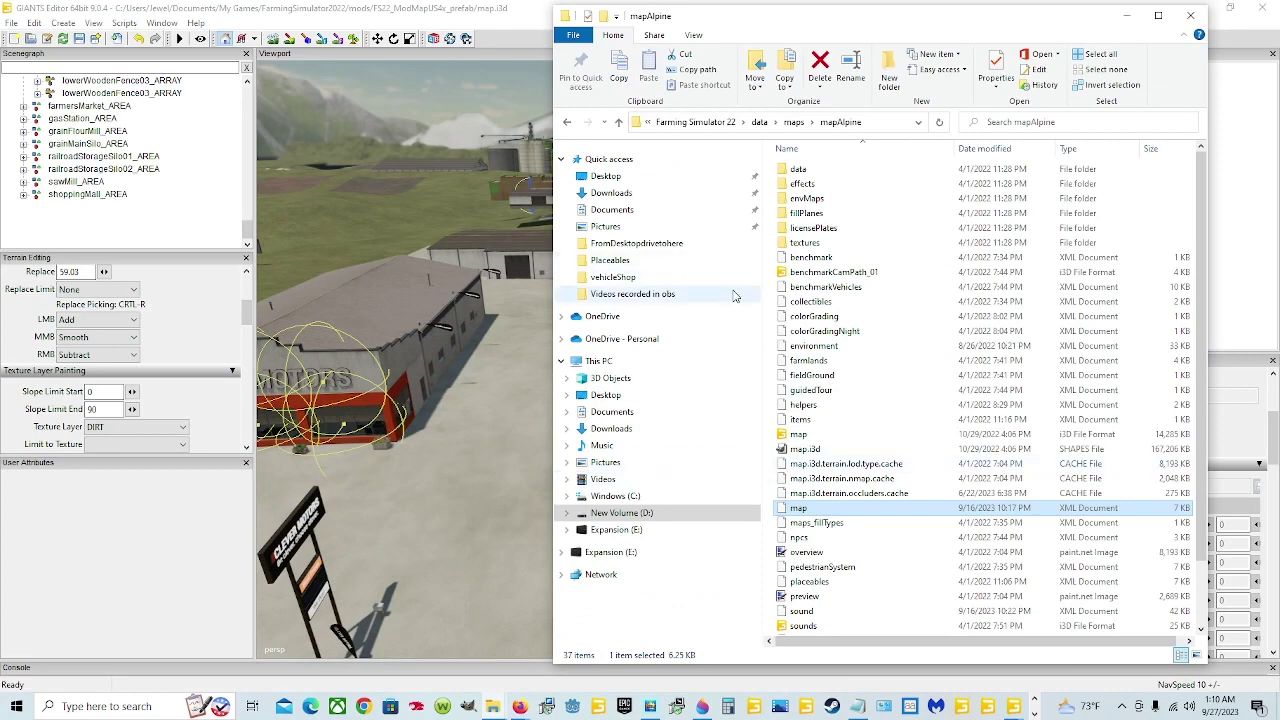
click(633, 213)
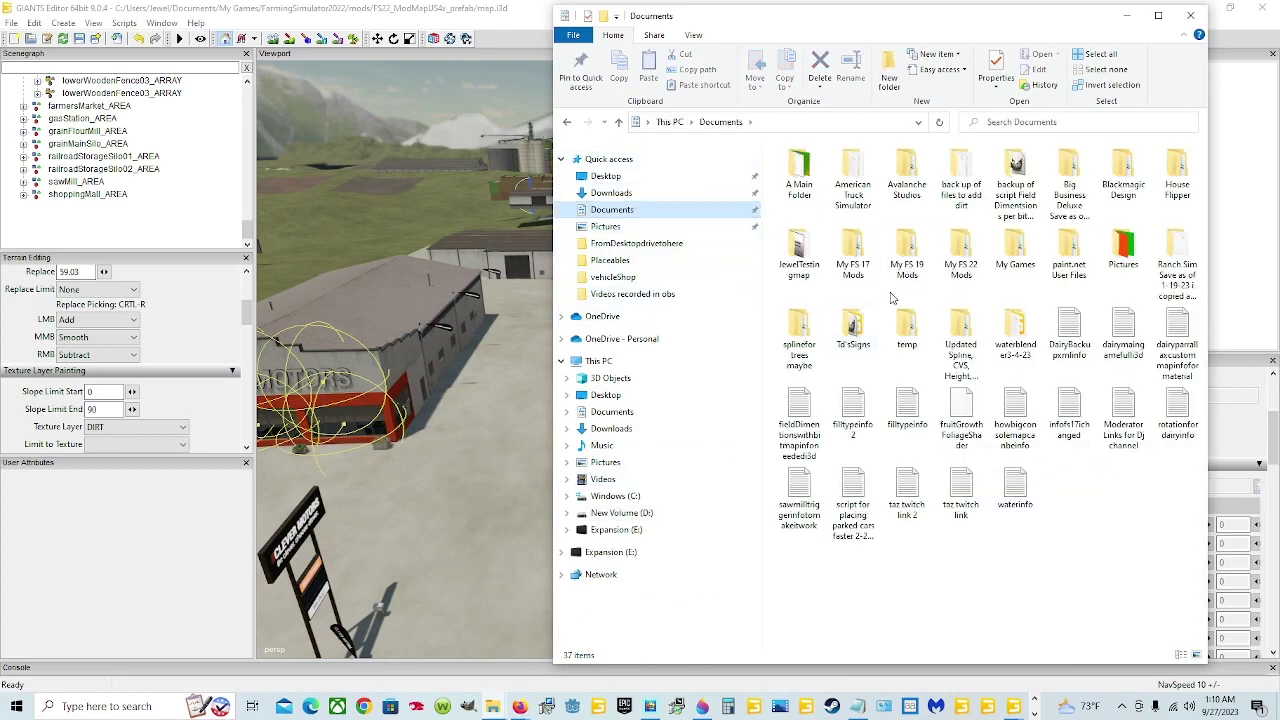
double_click(1025, 265)
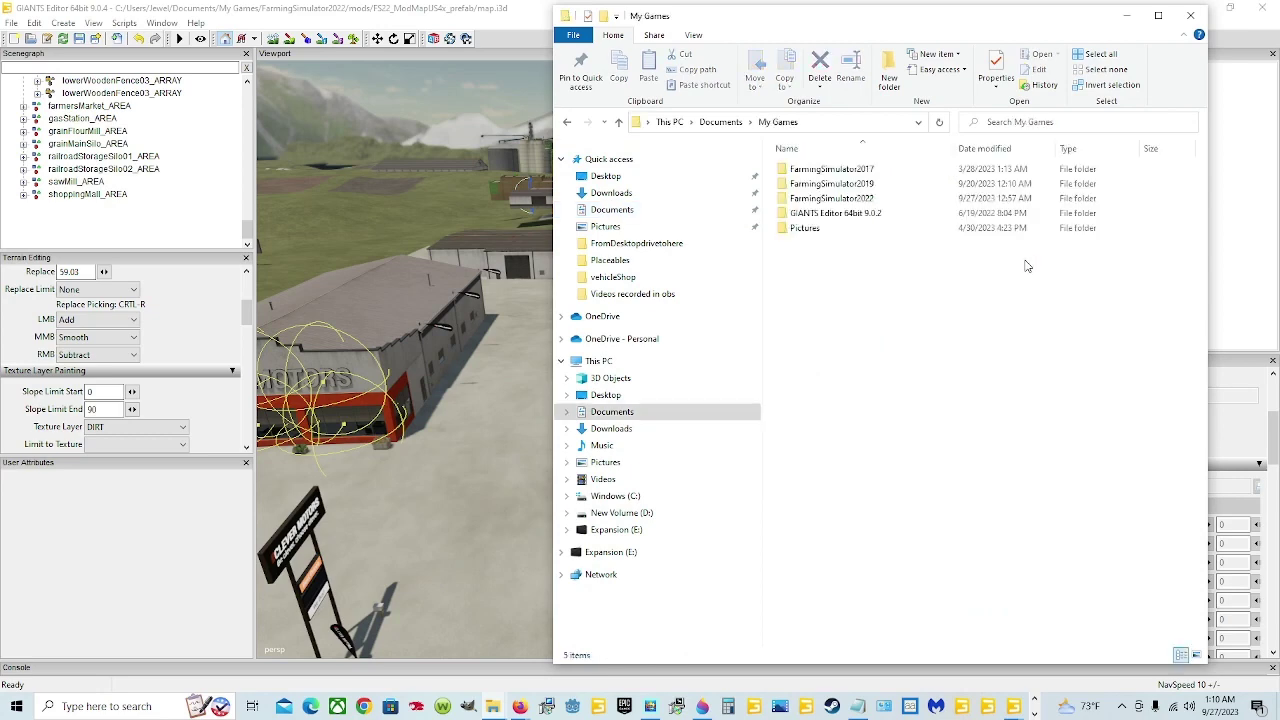
double_click(868, 199)
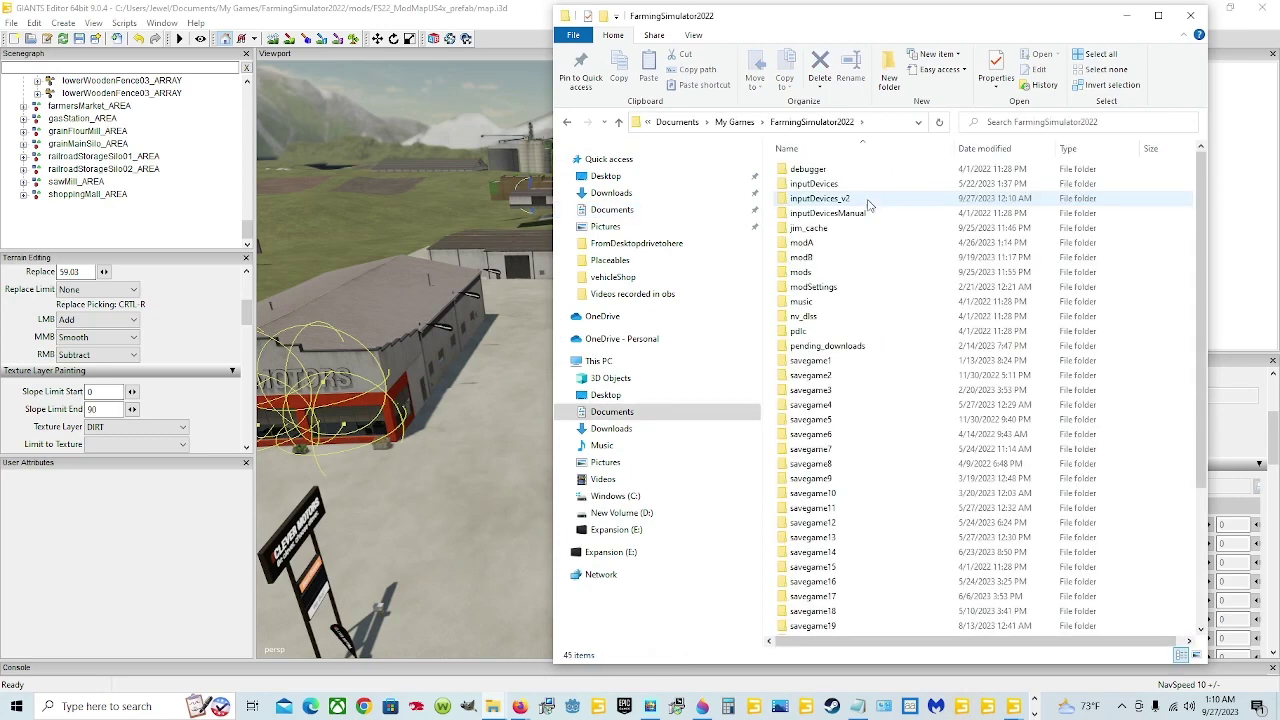
double_click(838, 272)
double_click(840, 184)
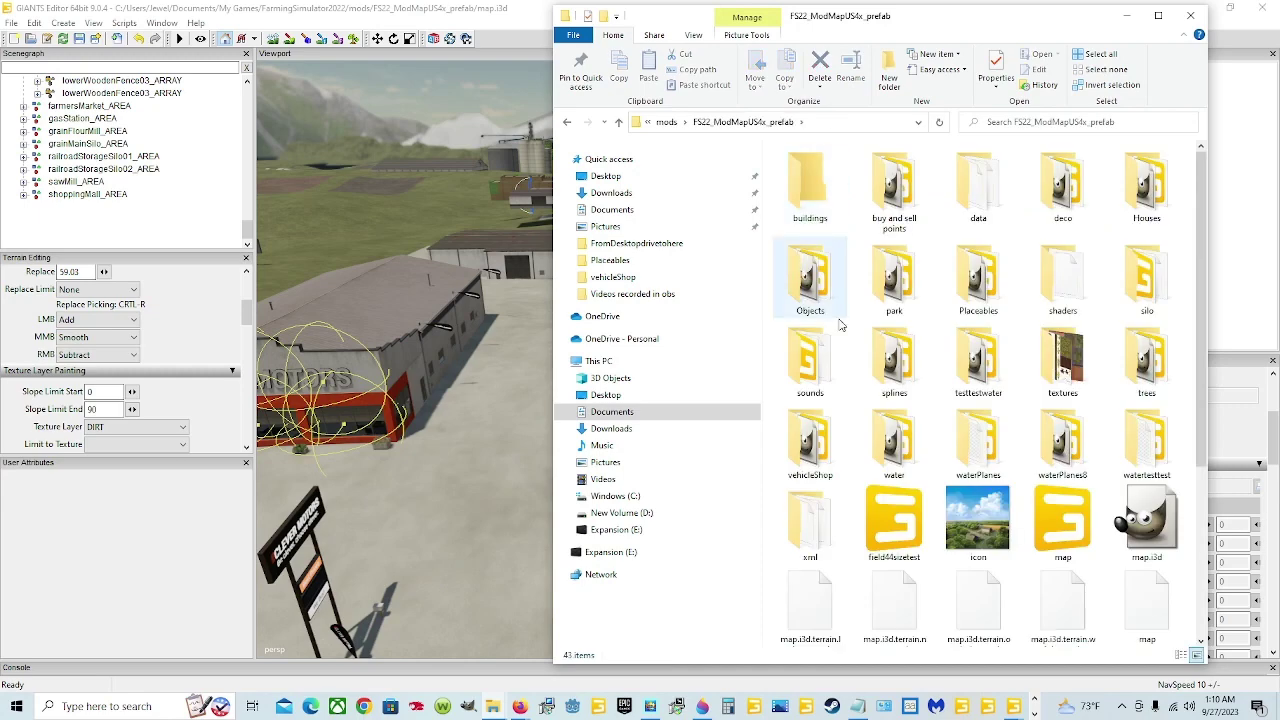
scroll(965, 400, down, 3)
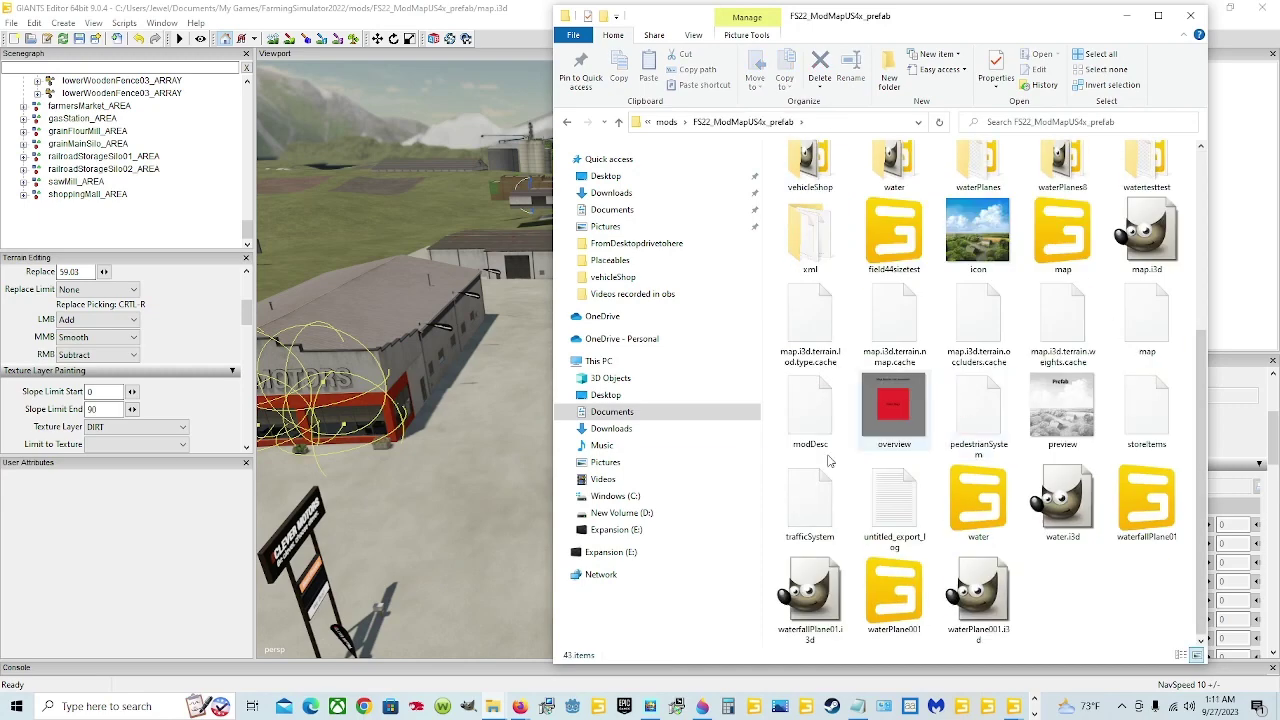
click(1130, 336)
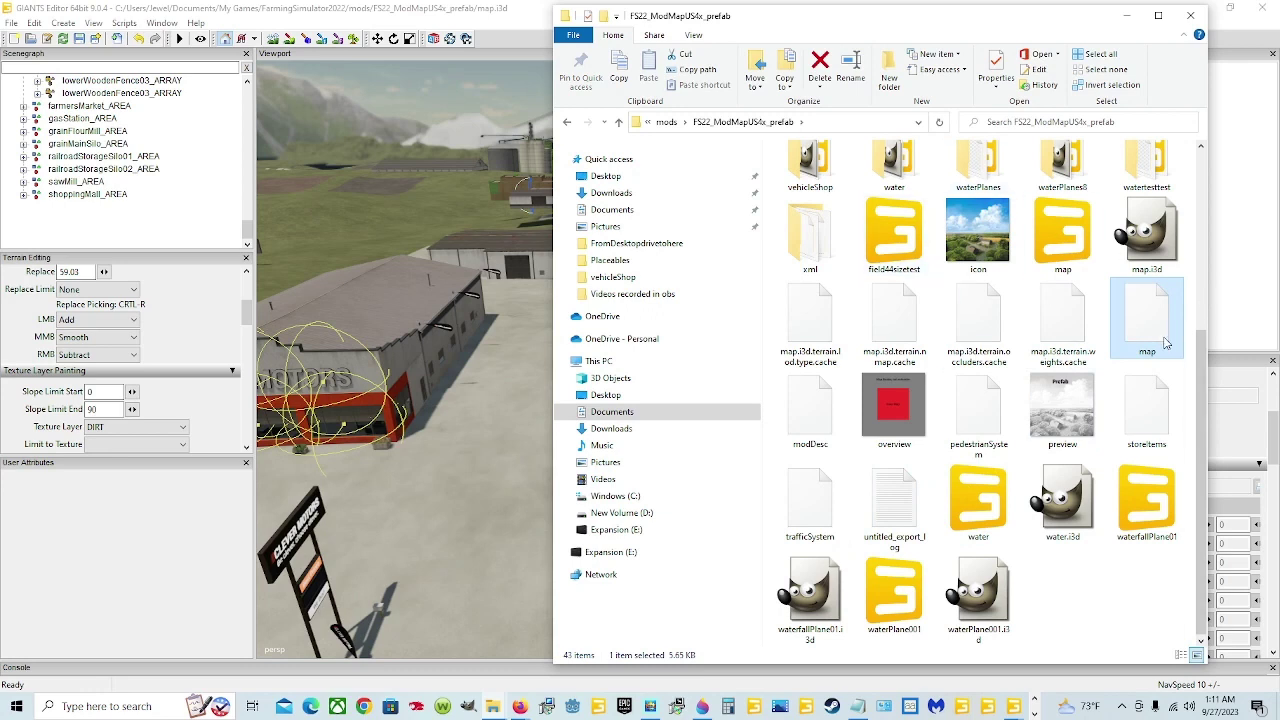
right_click(1133, 330)
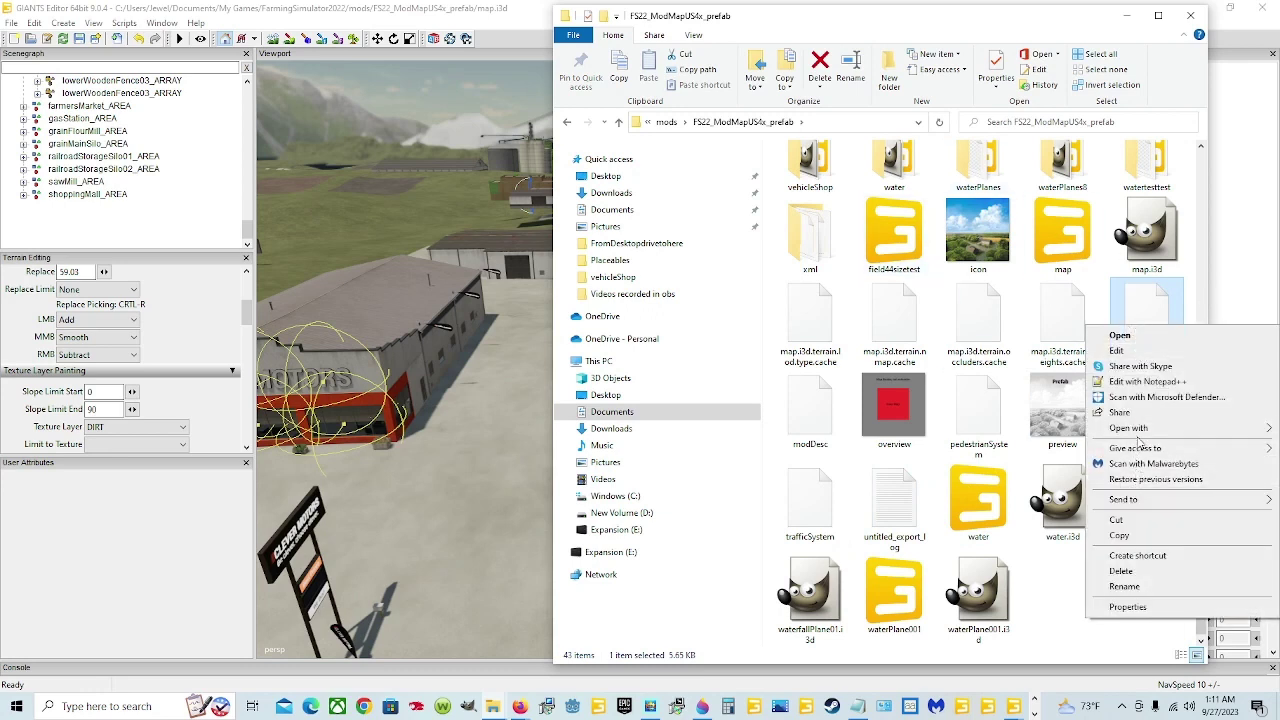
click(1147, 381)
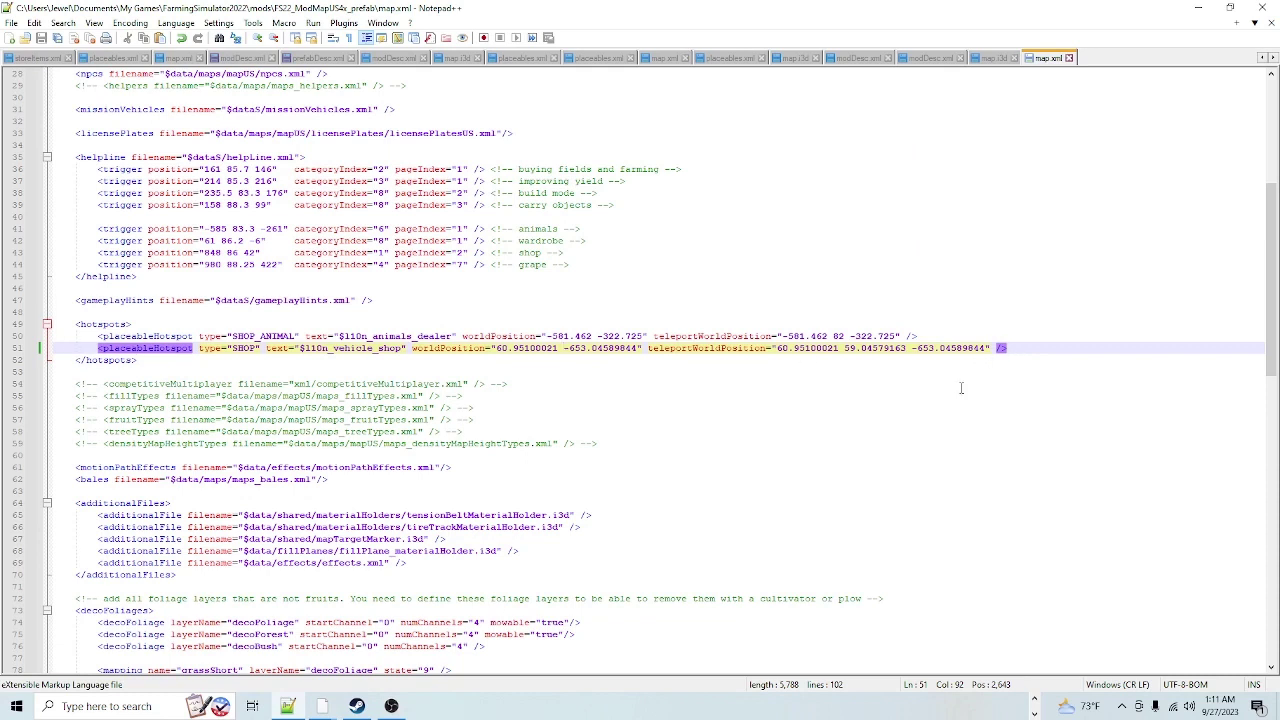
- Replace the existing SHOP placeableHotspot line in the custom map.xml with mapUS's copied line, and check its worldPosition and teleportWorldPosition coordinates
drag(1013, 348, 40, 348)
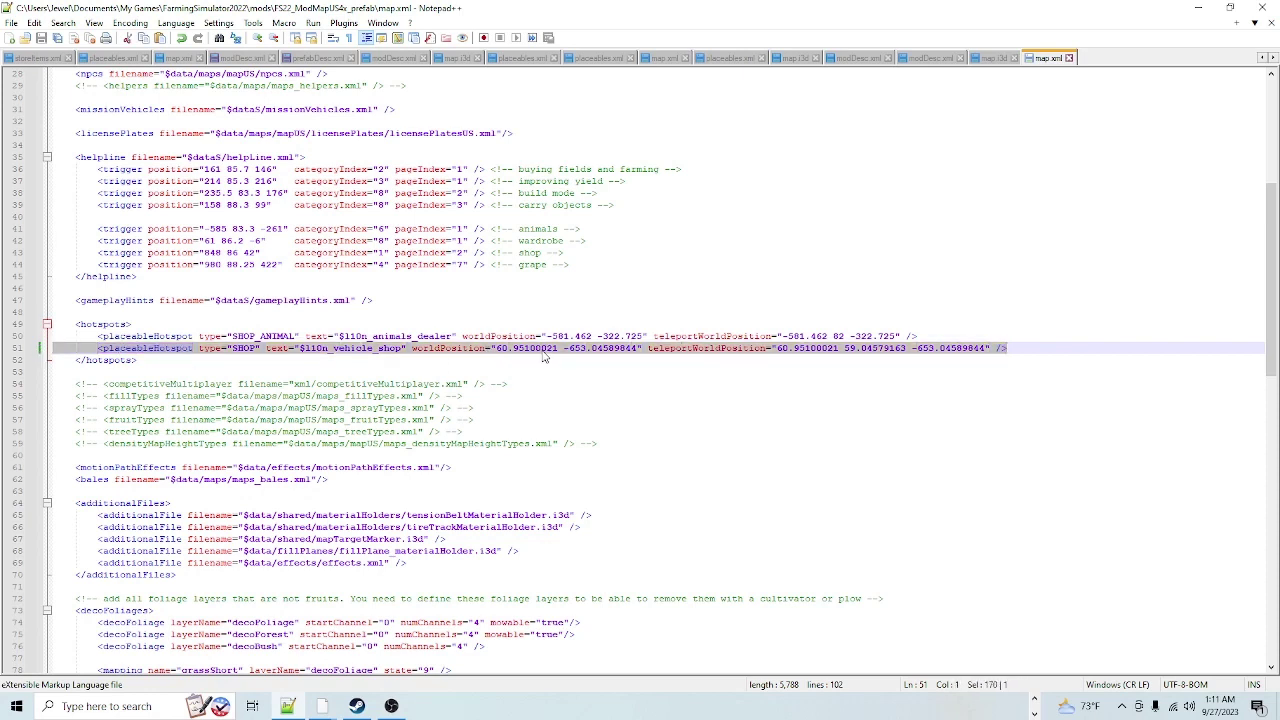
key(Delete)
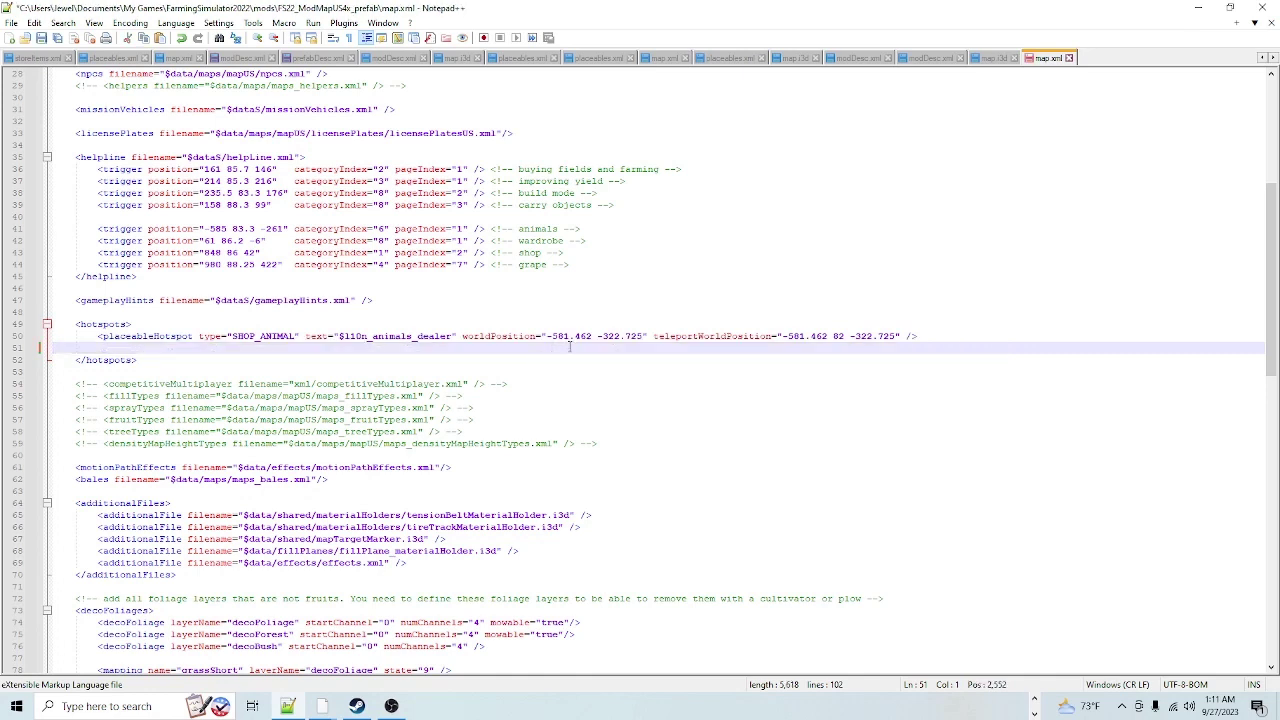
click(935, 336)
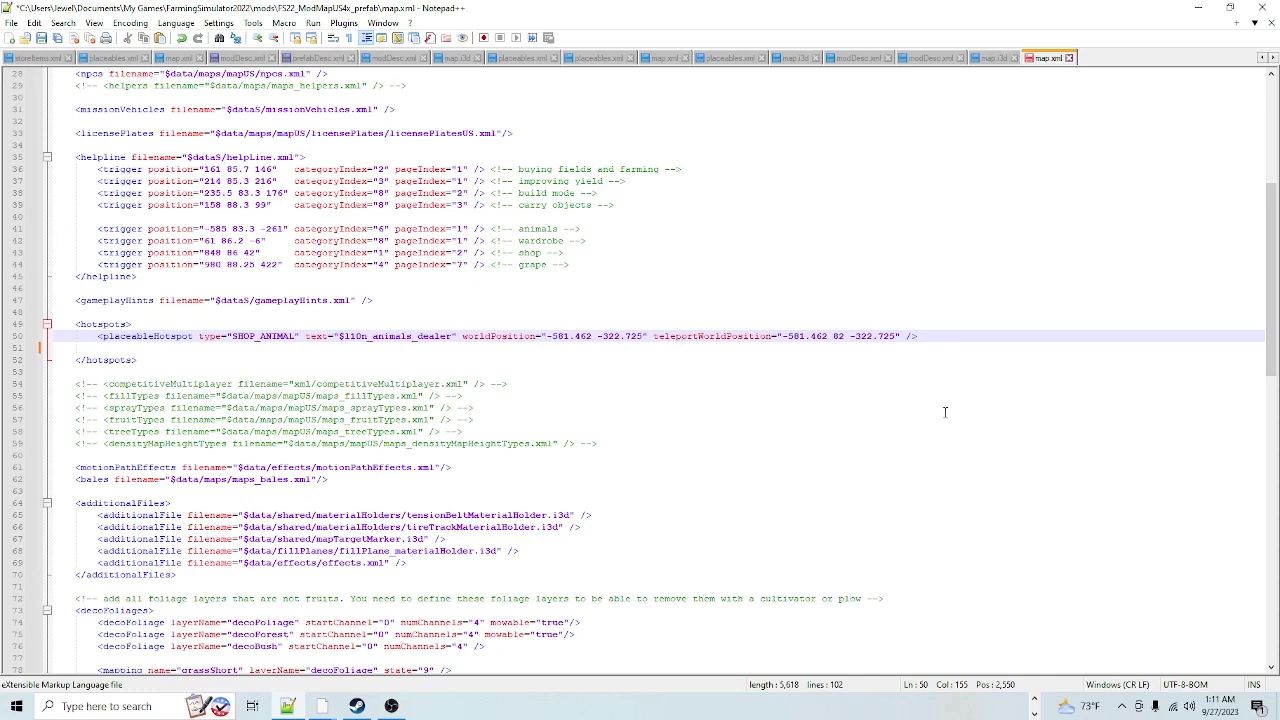
key(Return)
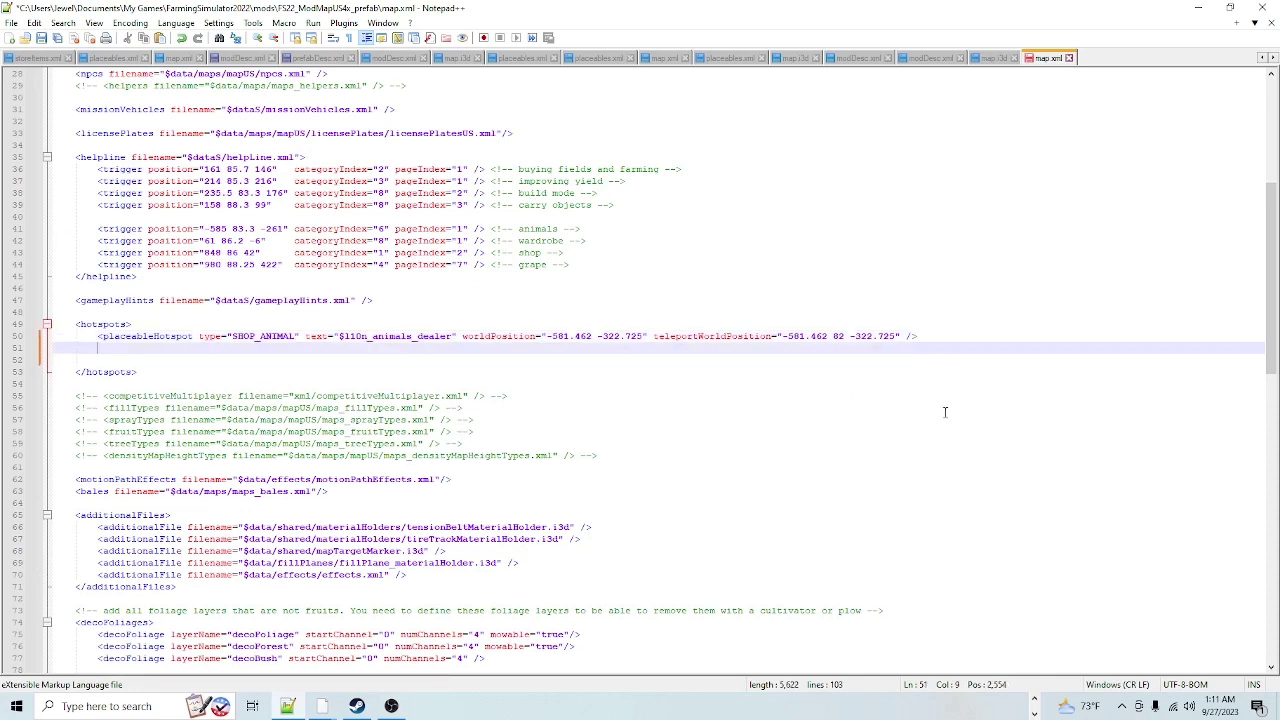
right_click(55, 348)
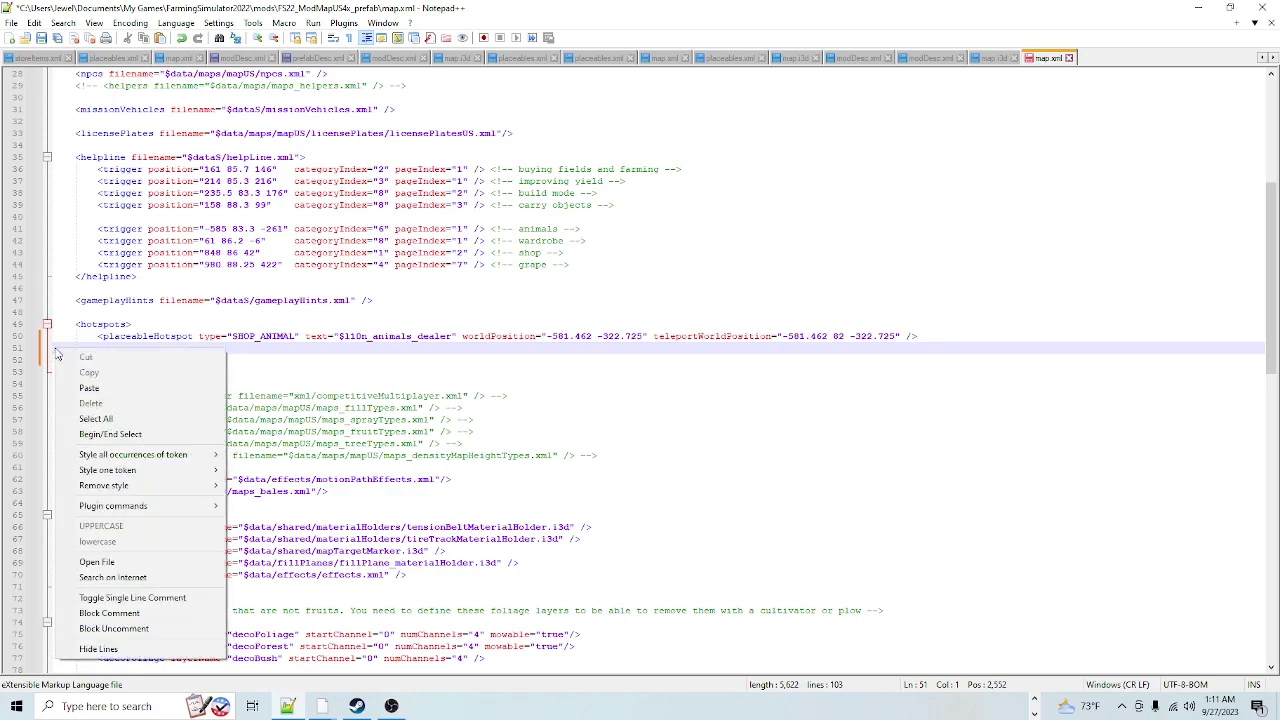
click(97, 388)
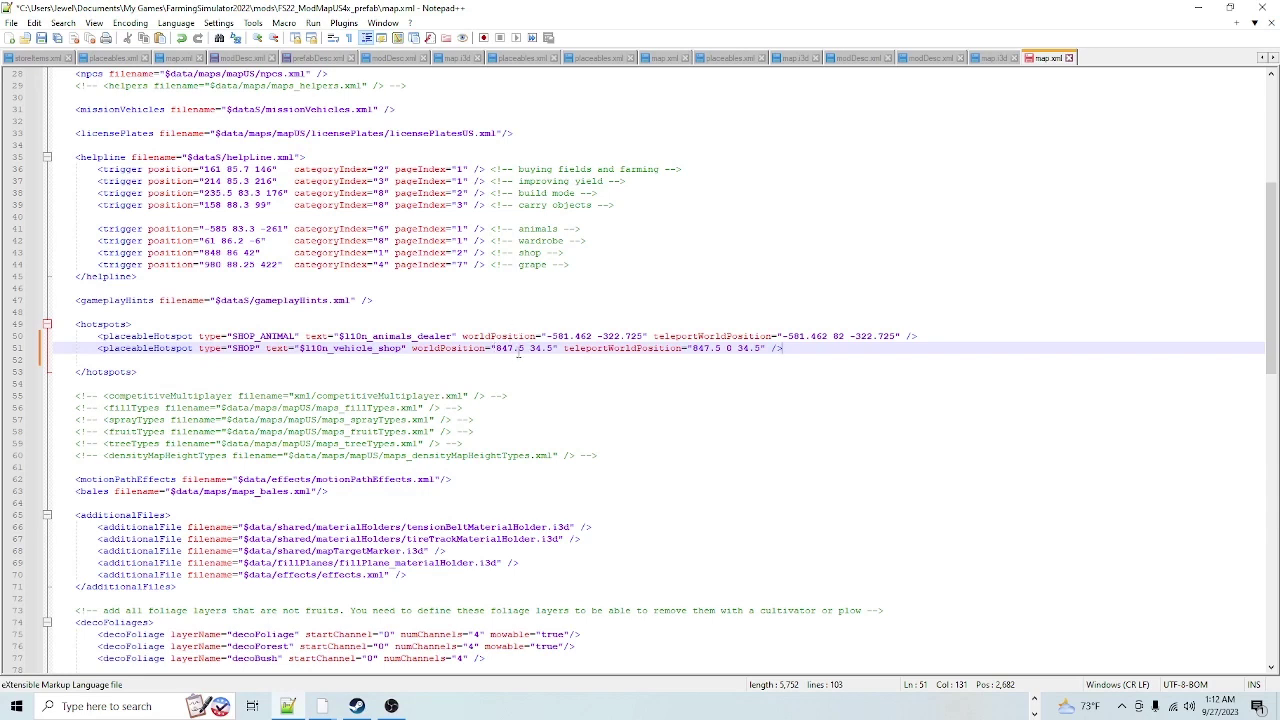
drag(526, 349, 556, 351)
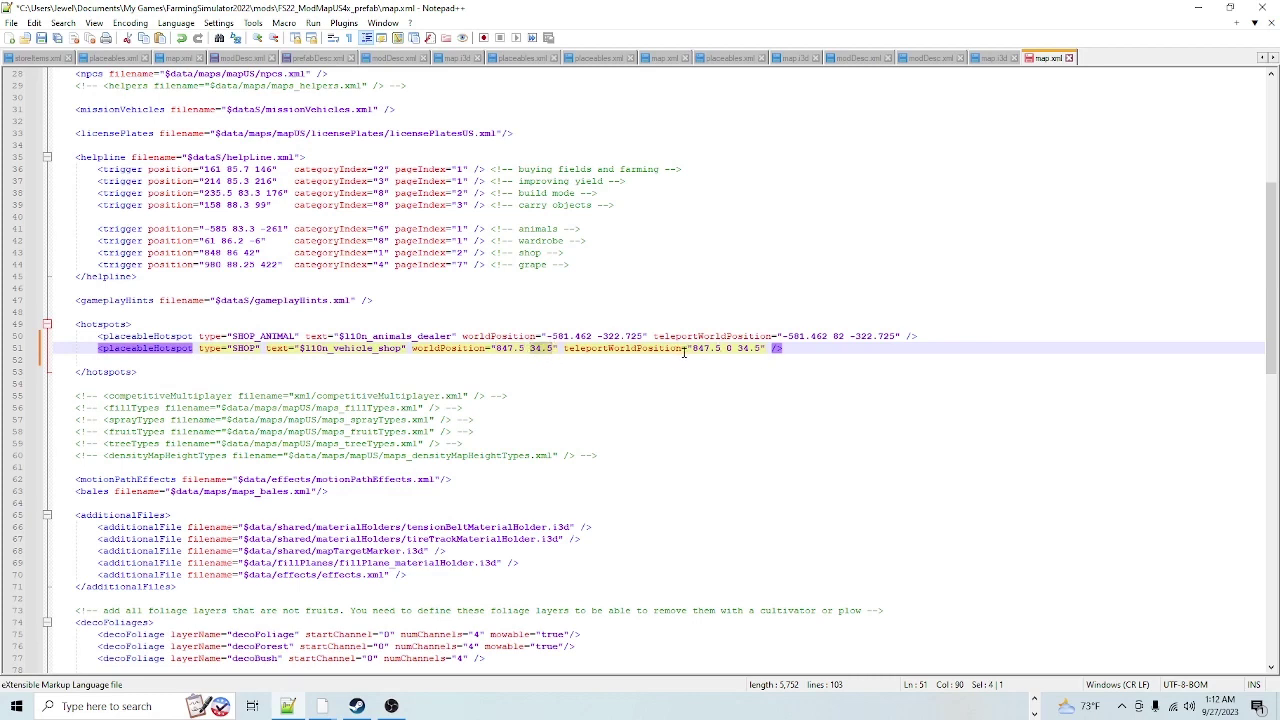
drag(690, 349, 720, 349)
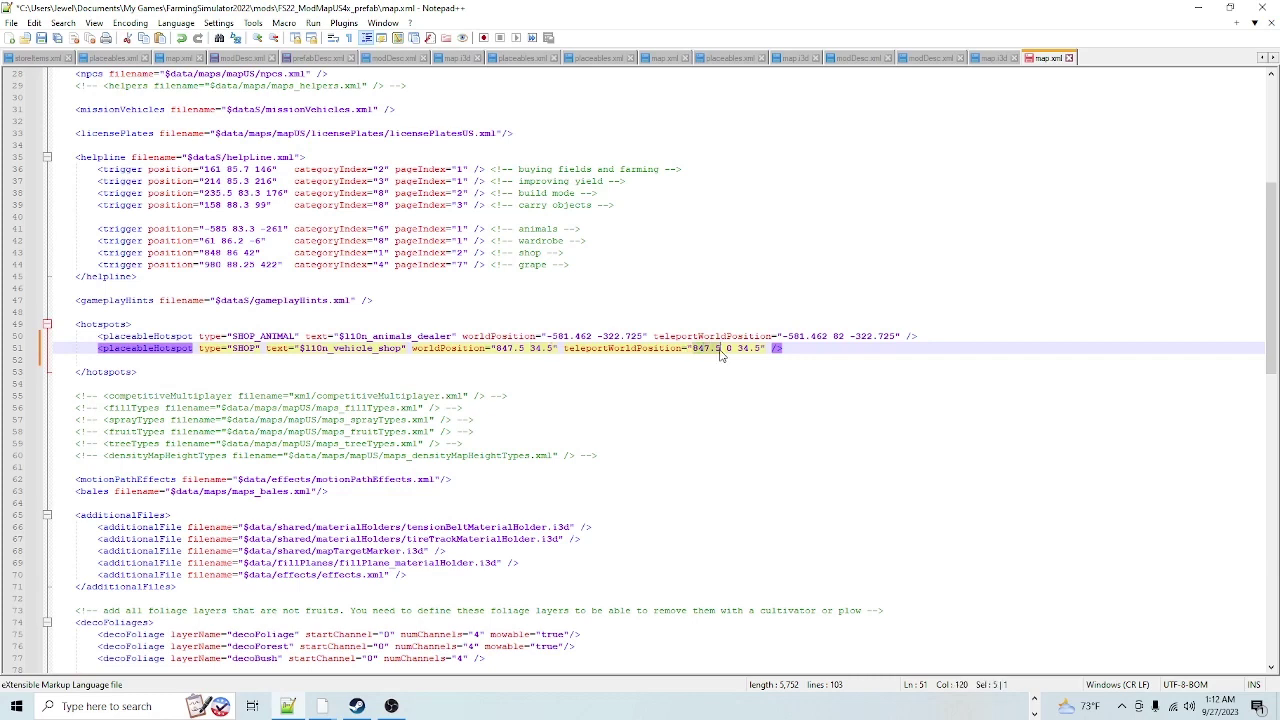
click(727, 349)
drag(737, 349, 767, 349)
- Switch to the GIANTS Editor window with FS22_ModMapUS4x_prefab's map.i3d and start a file import
click(1034, 699)
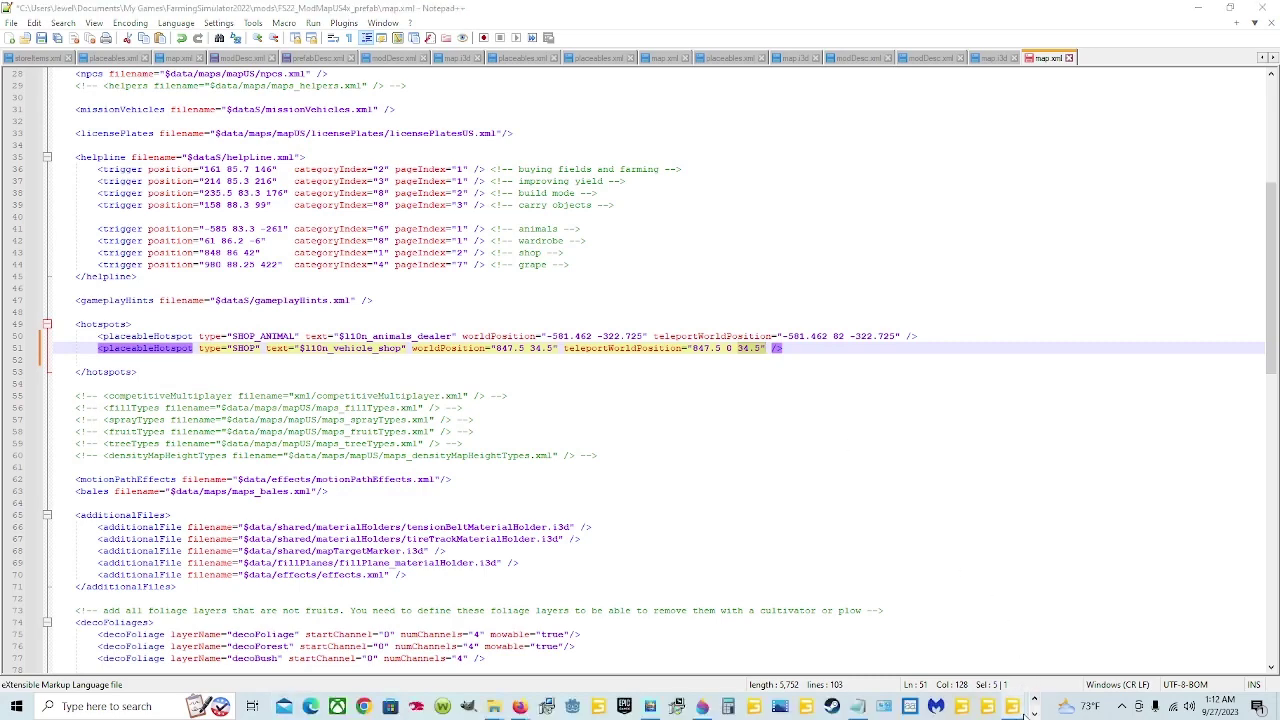
mouse_move(1022, 712)
click(945, 645)
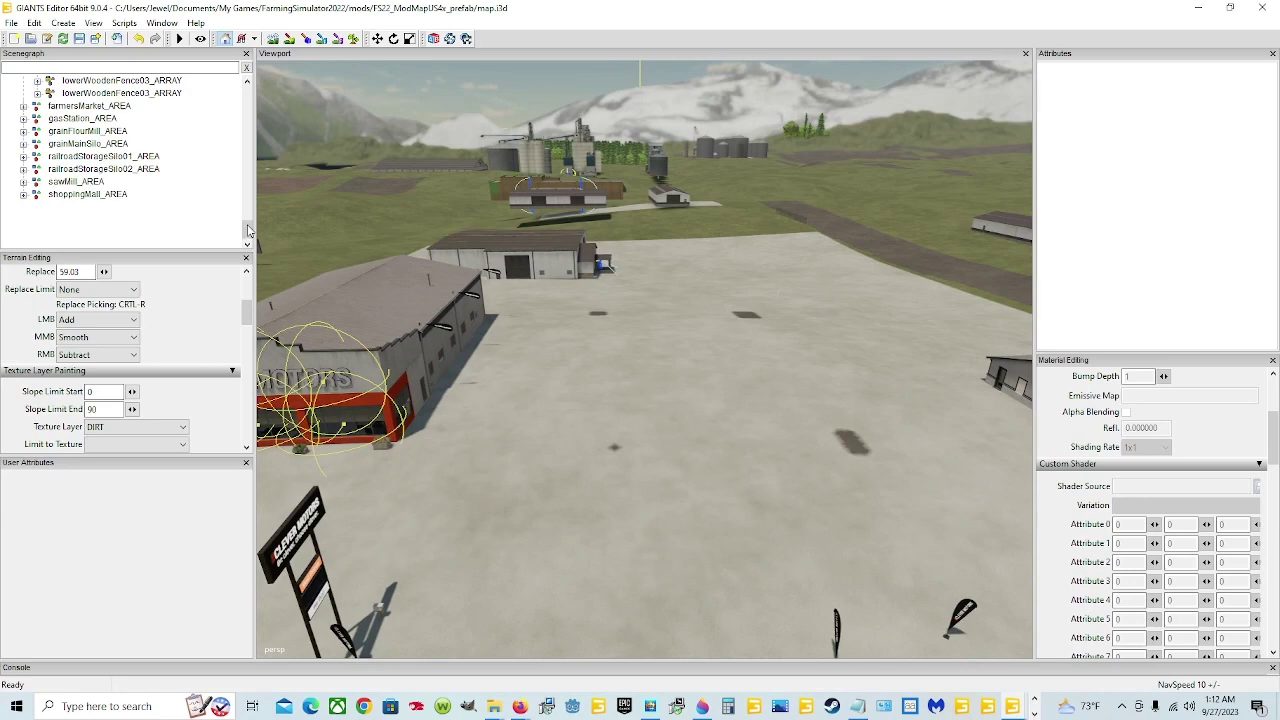
click(11, 23)
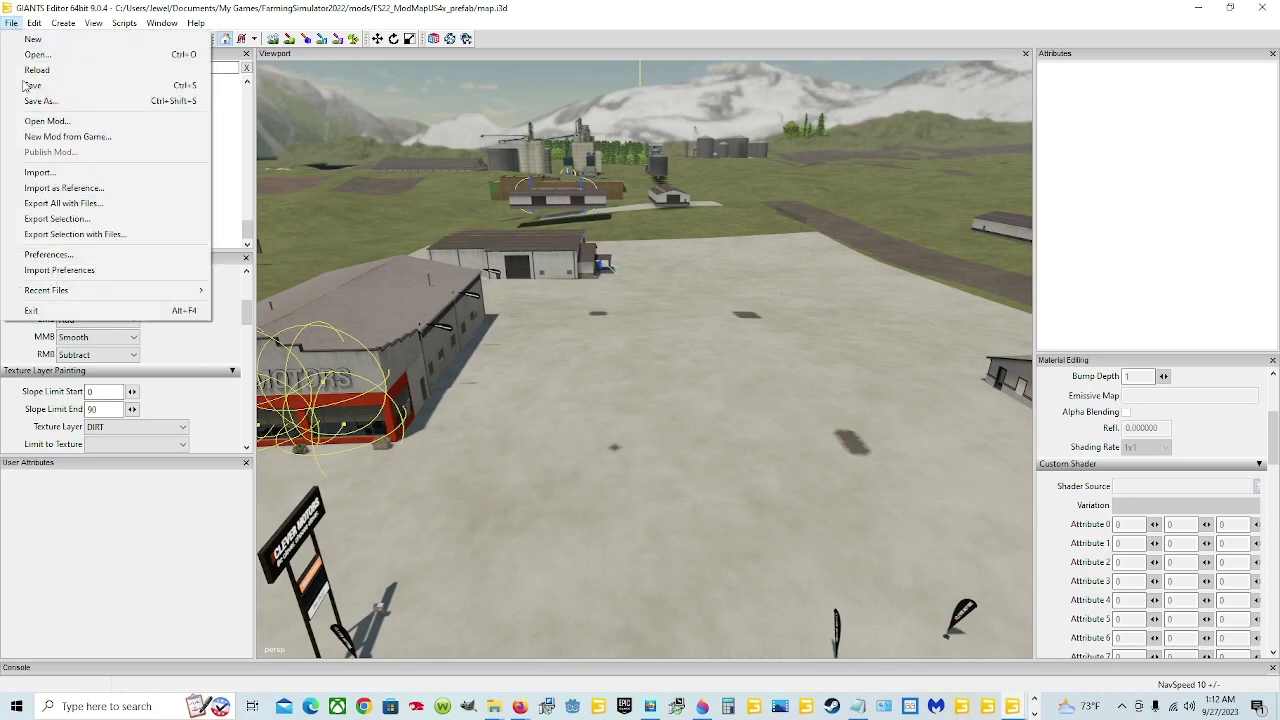
click(76, 176)
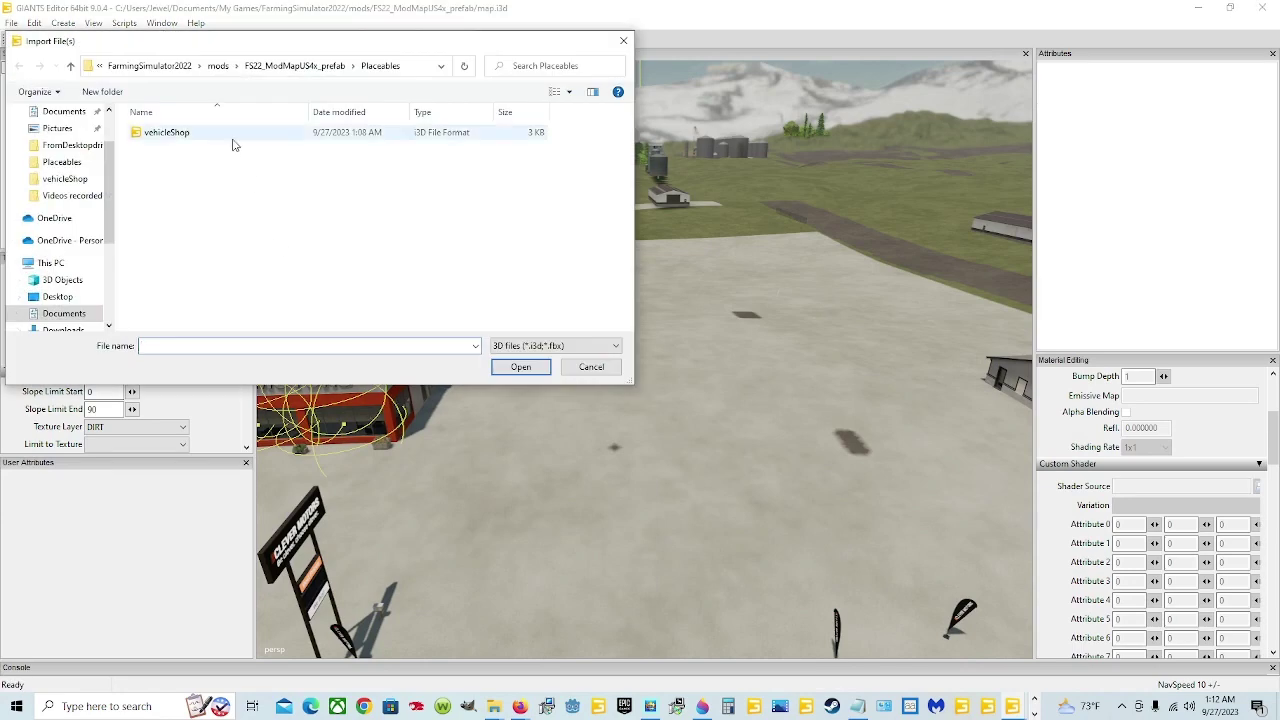
- Browse from Documents through My Games, FarmingSimulator2022, mods and FS22_ModMapUS4x_prefab to Placeables, and import vehicleShop.i3d into the map
click(229, 141)
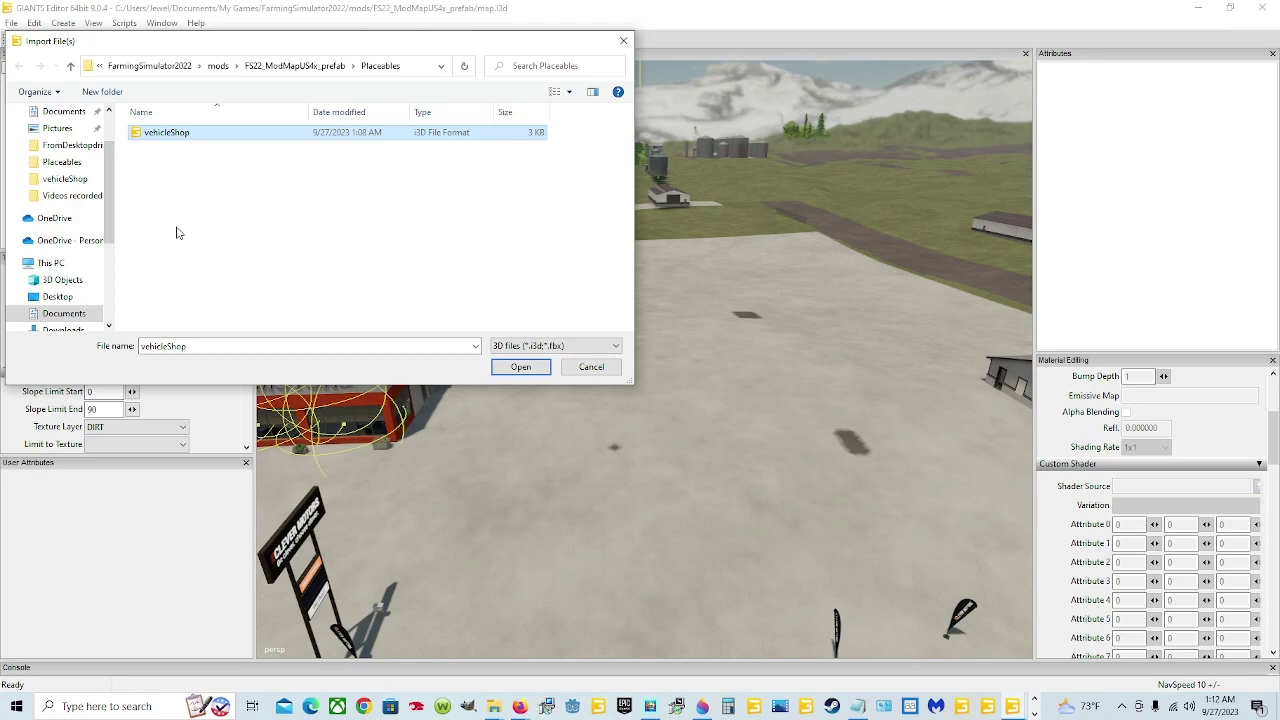
scroll(52, 165, up, 2)
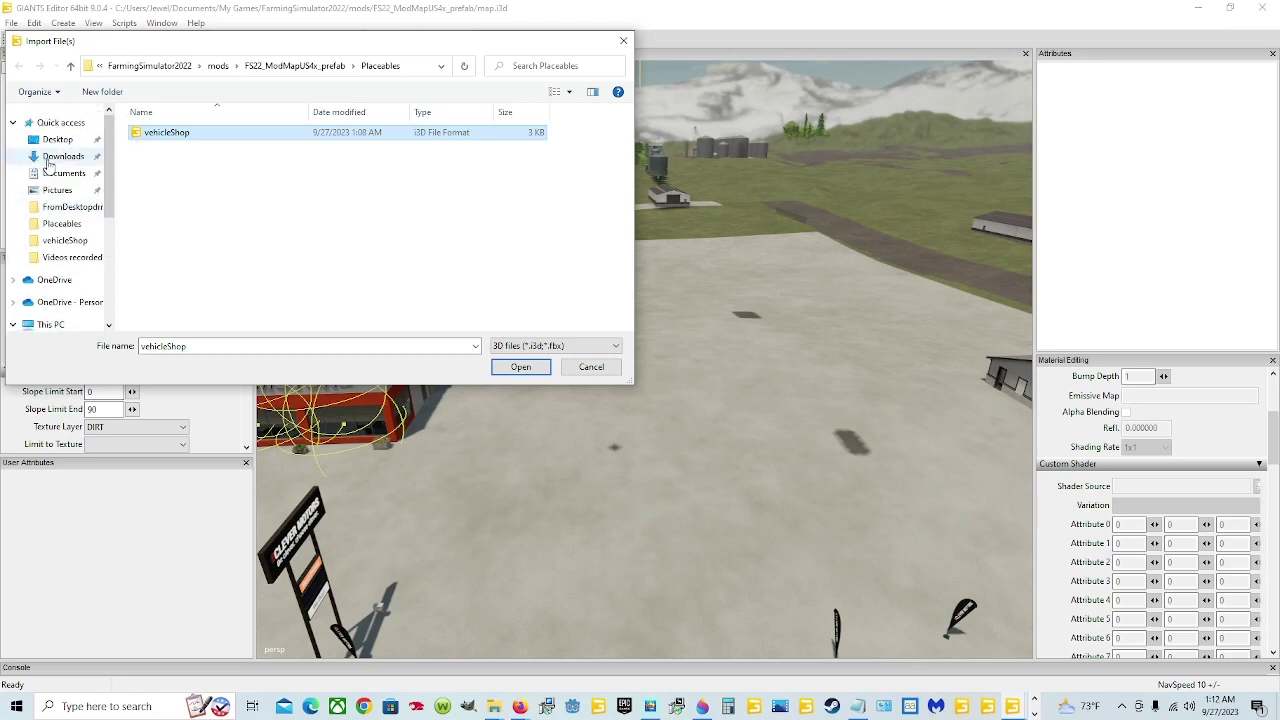
click(76, 178)
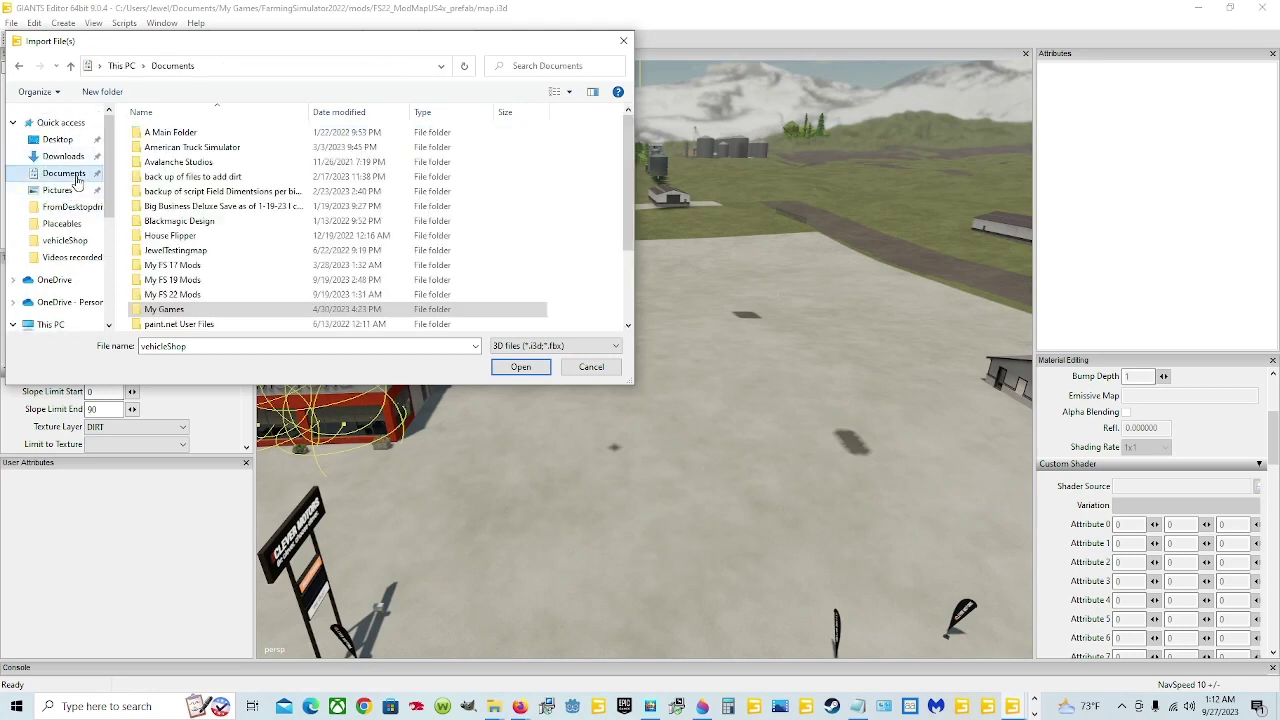
double_click(217, 311)
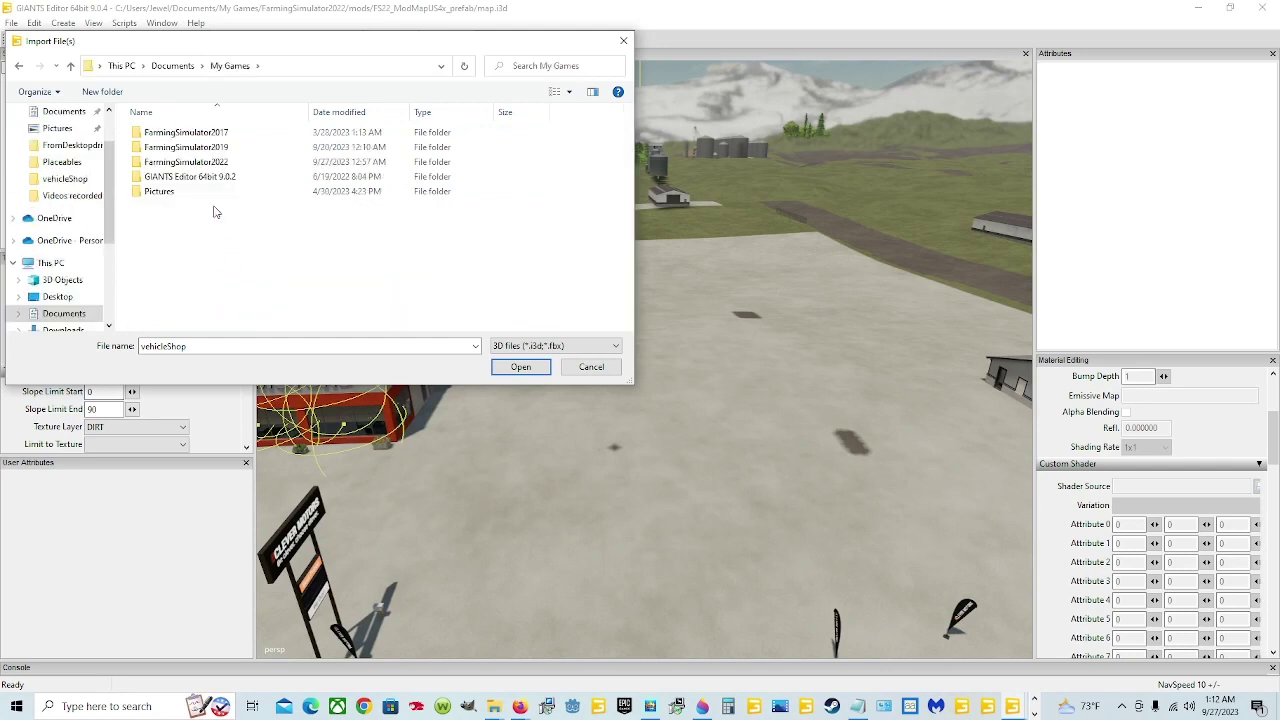
double_click(213, 163)
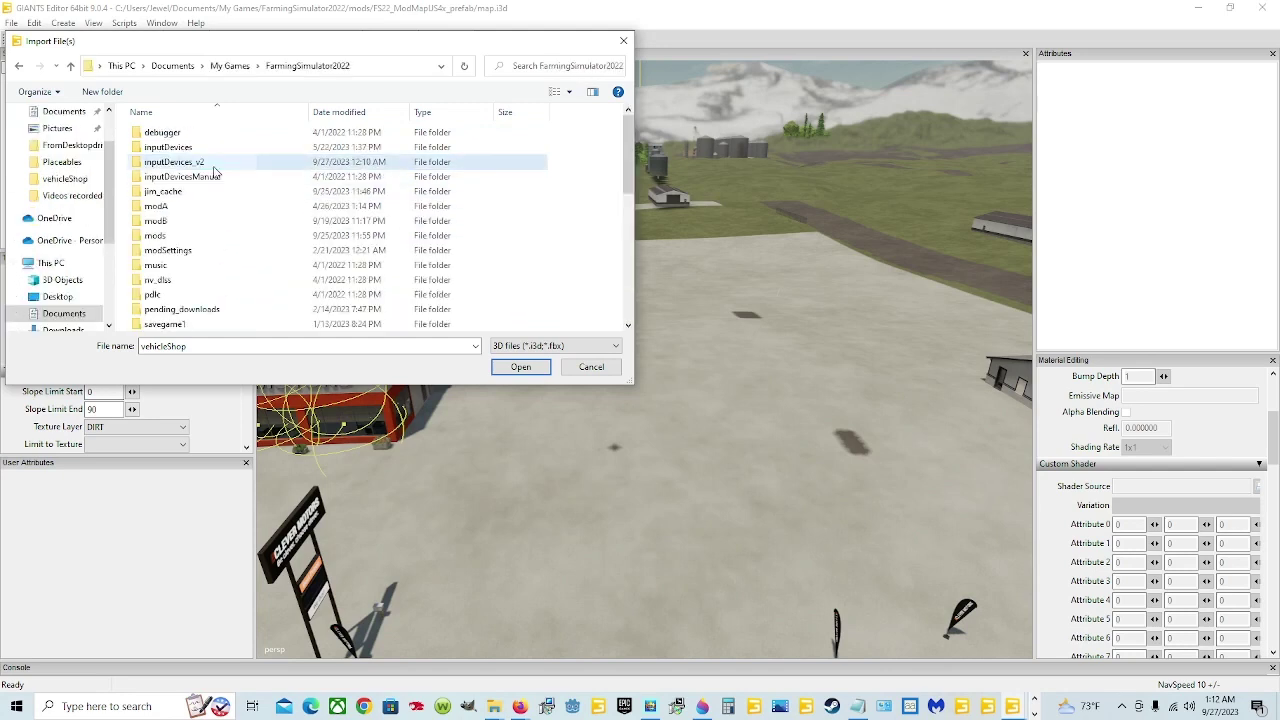
double_click(195, 236)
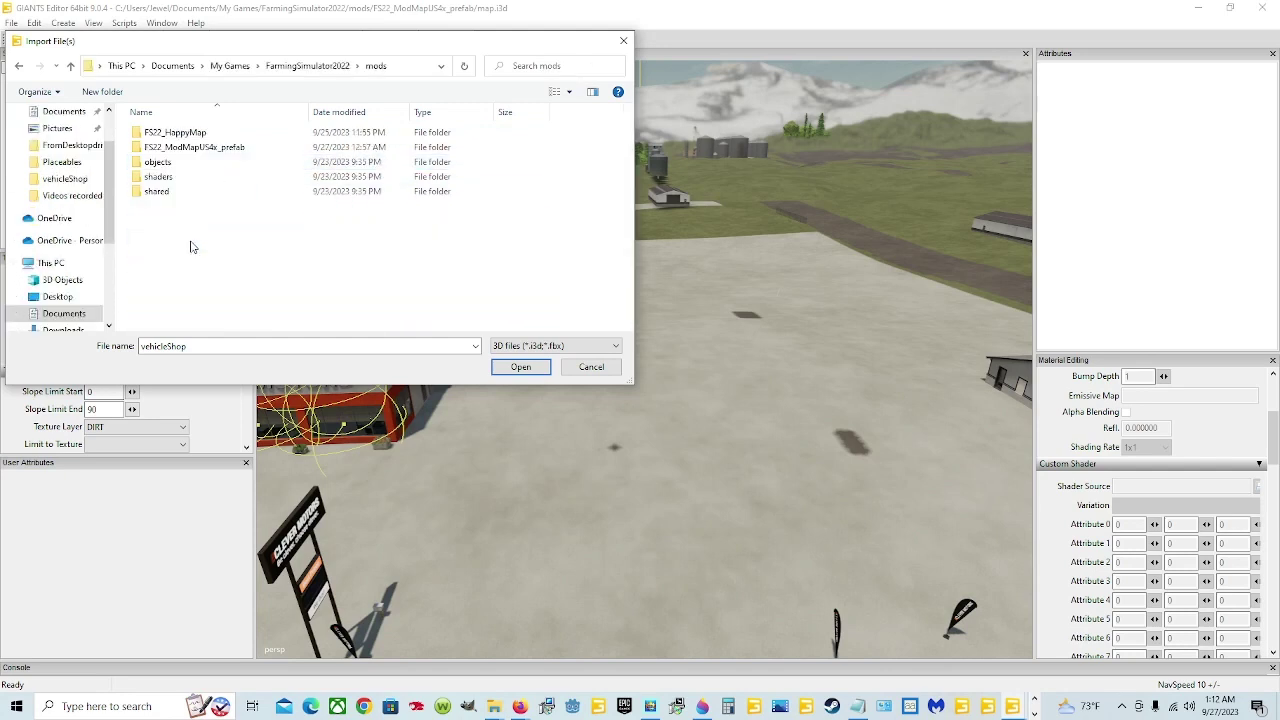
double_click(195, 147)
double_click(246, 240)
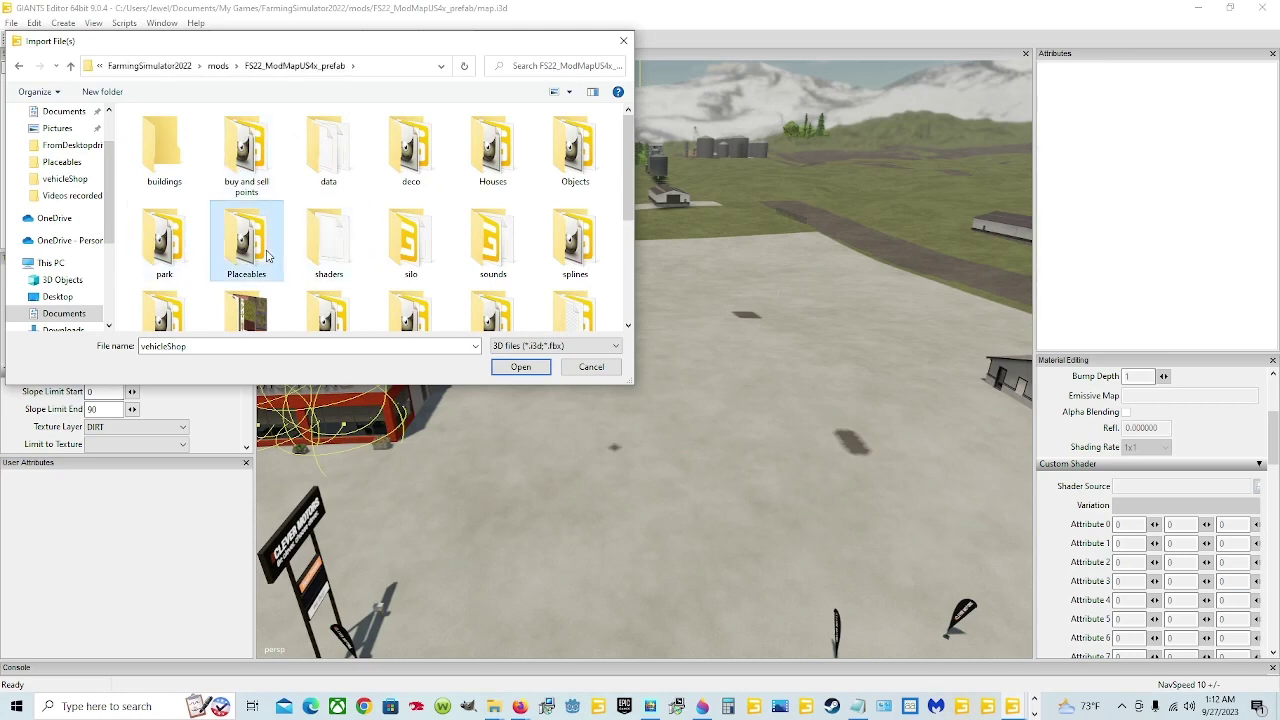
click(258, 137)
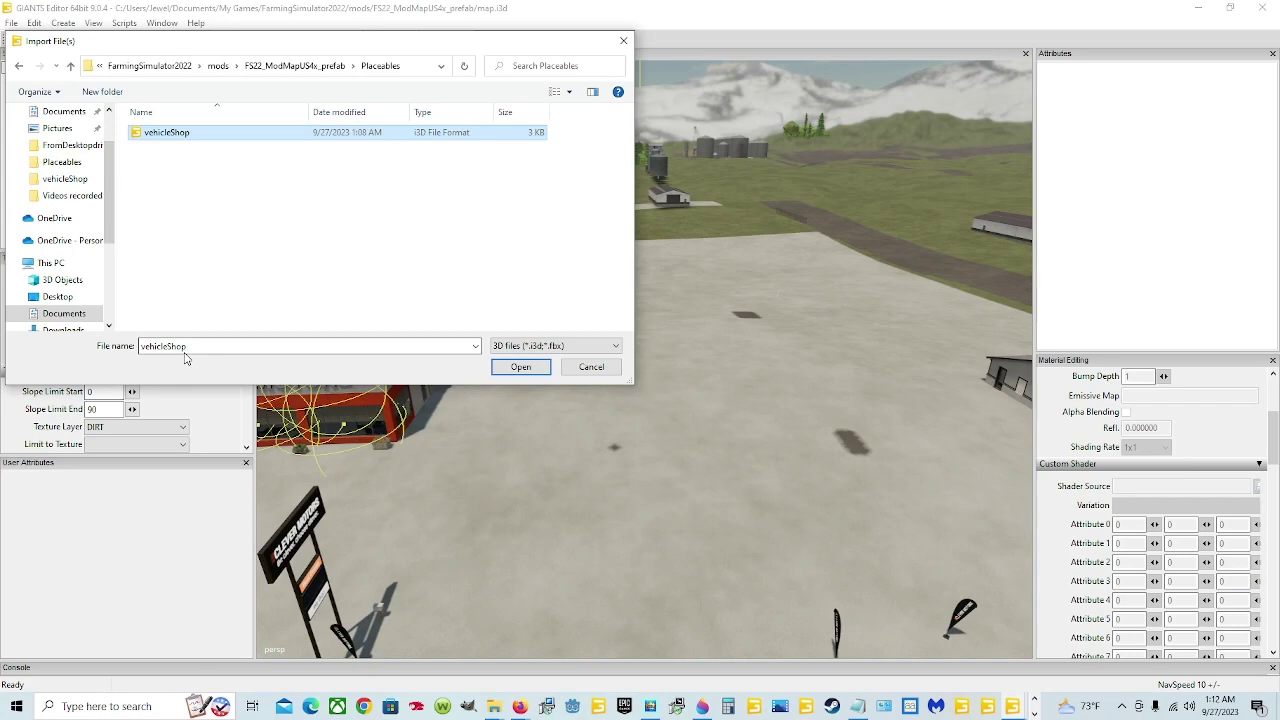
click(512, 368)
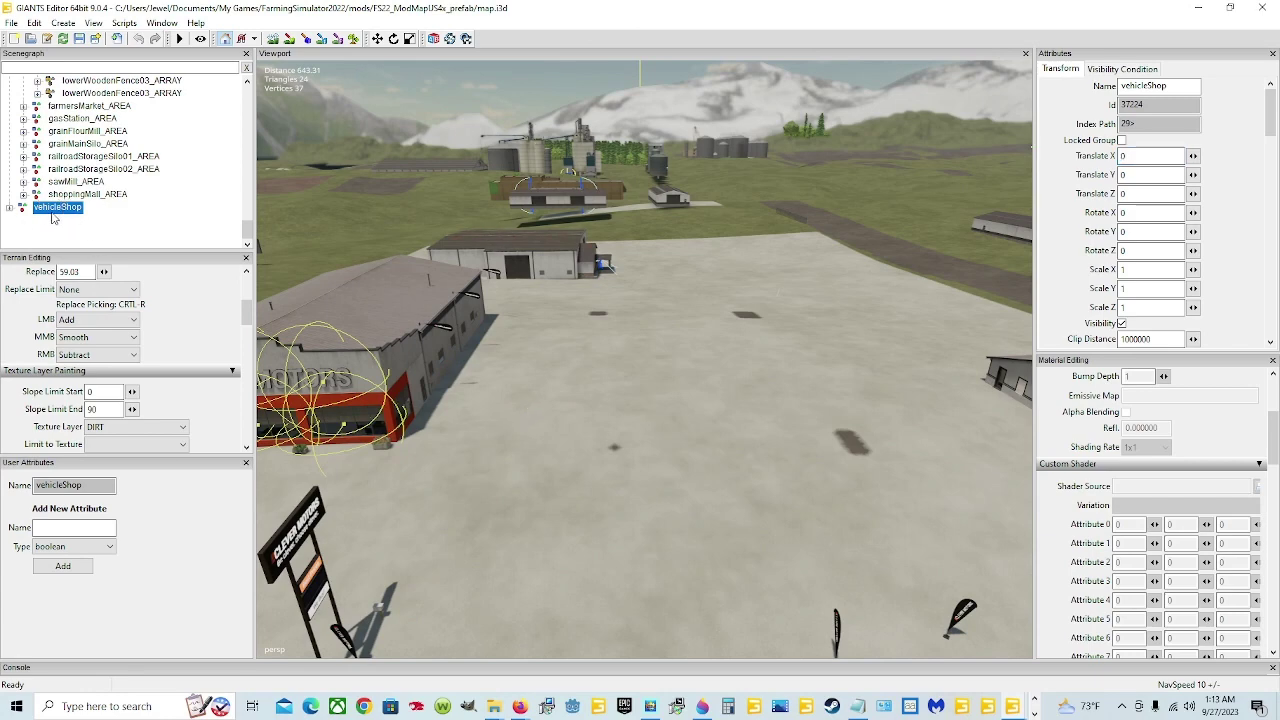
- Move the imported vehicleShop group from the end of the scenegraph into the gameplay group
scroll(69, 213, up, 1)
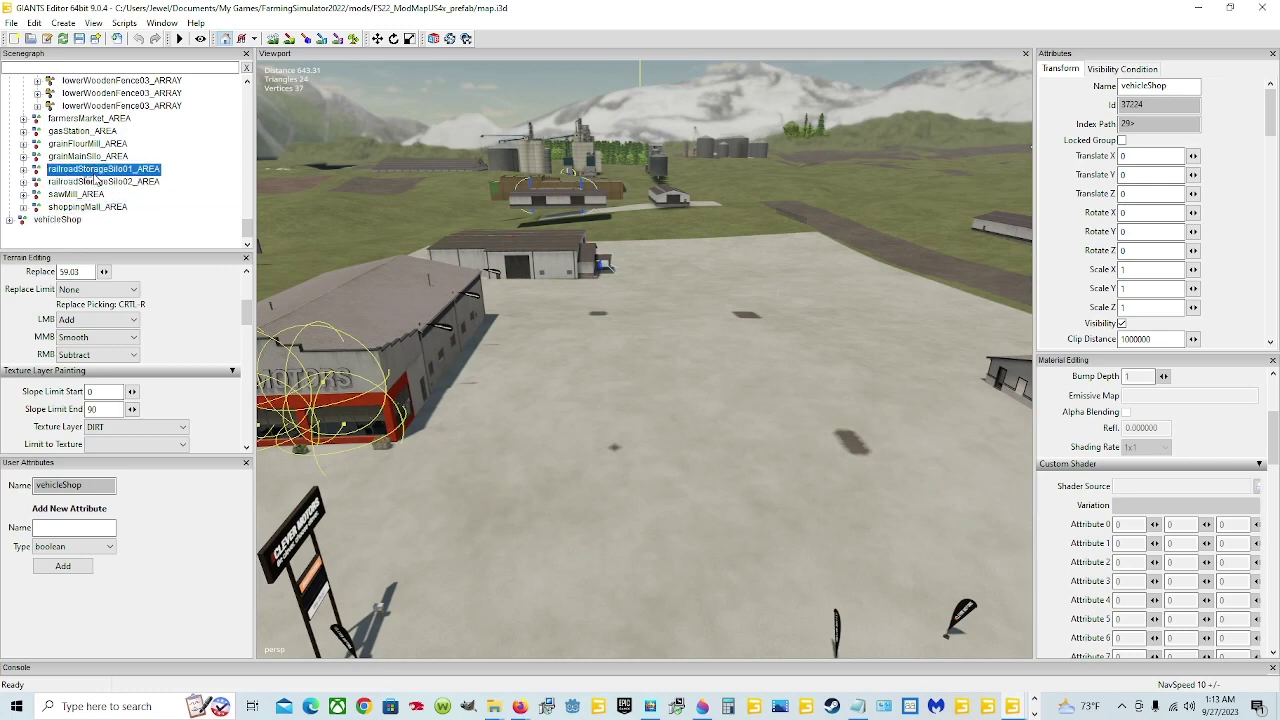
scroll(105, 90, up, 1)
scroll(110, 61, up, 5)
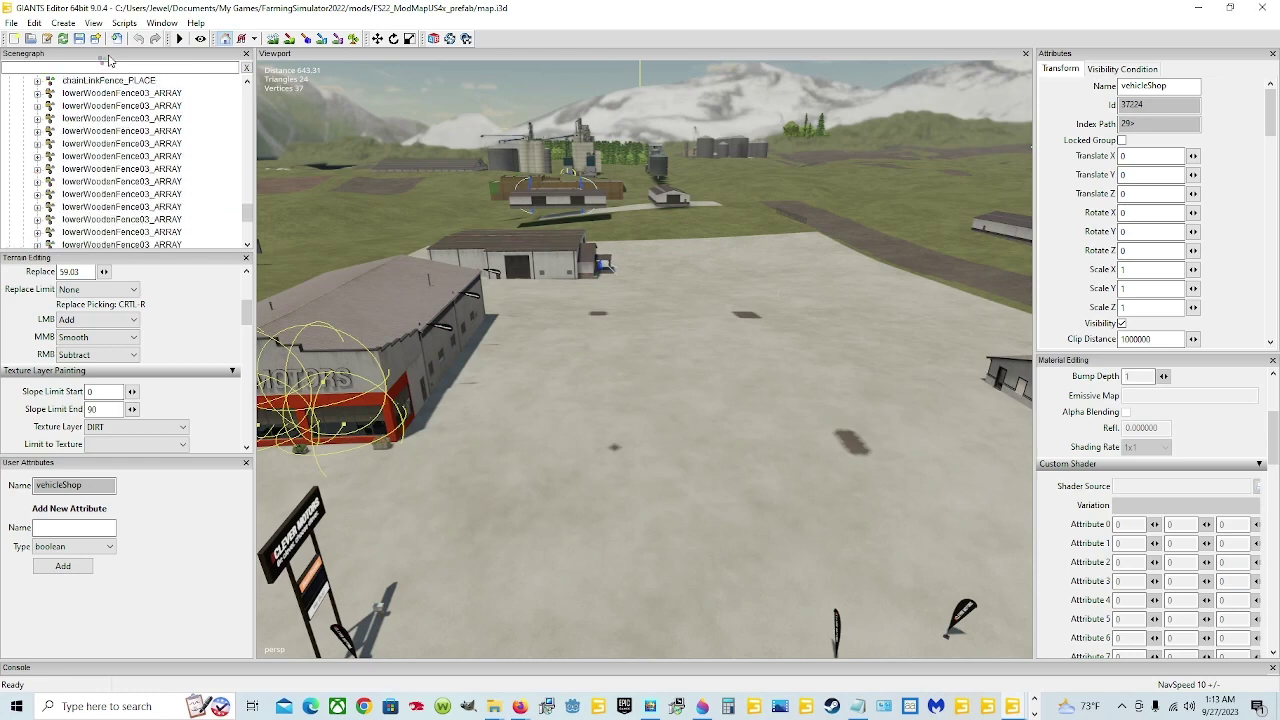
scroll(110, 61, up, 6)
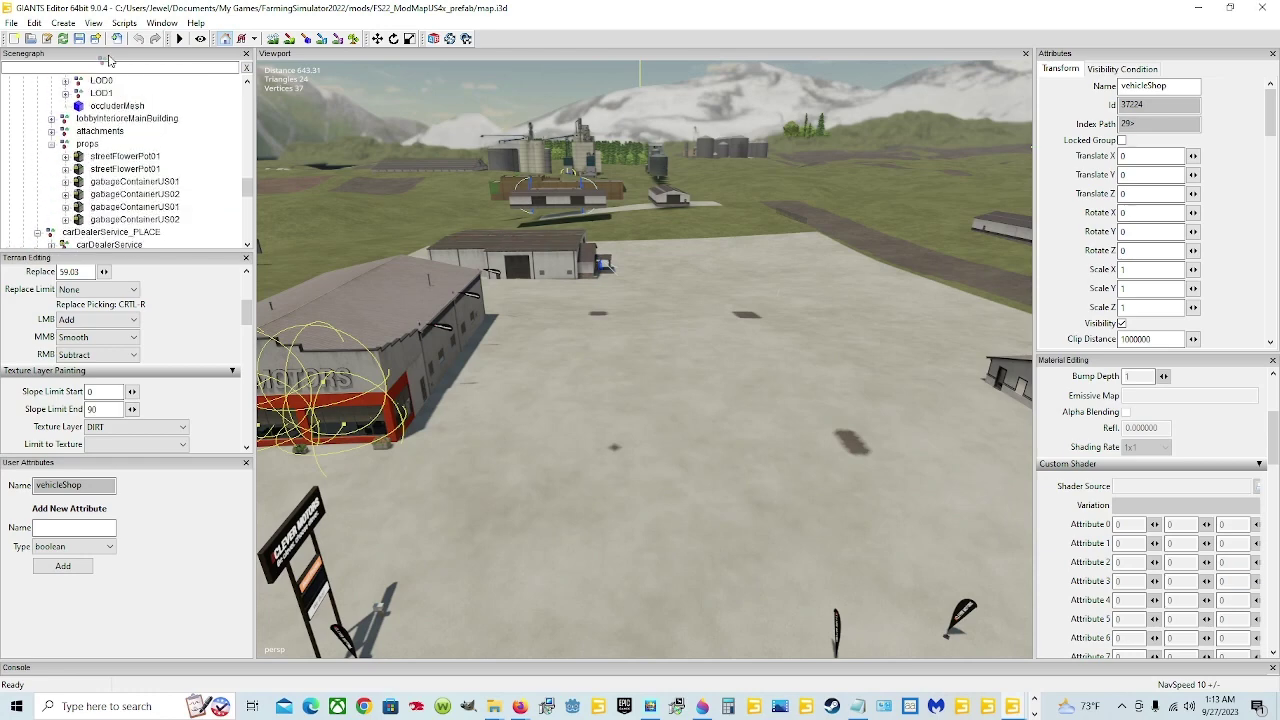
scroll(110, 61, up, 6)
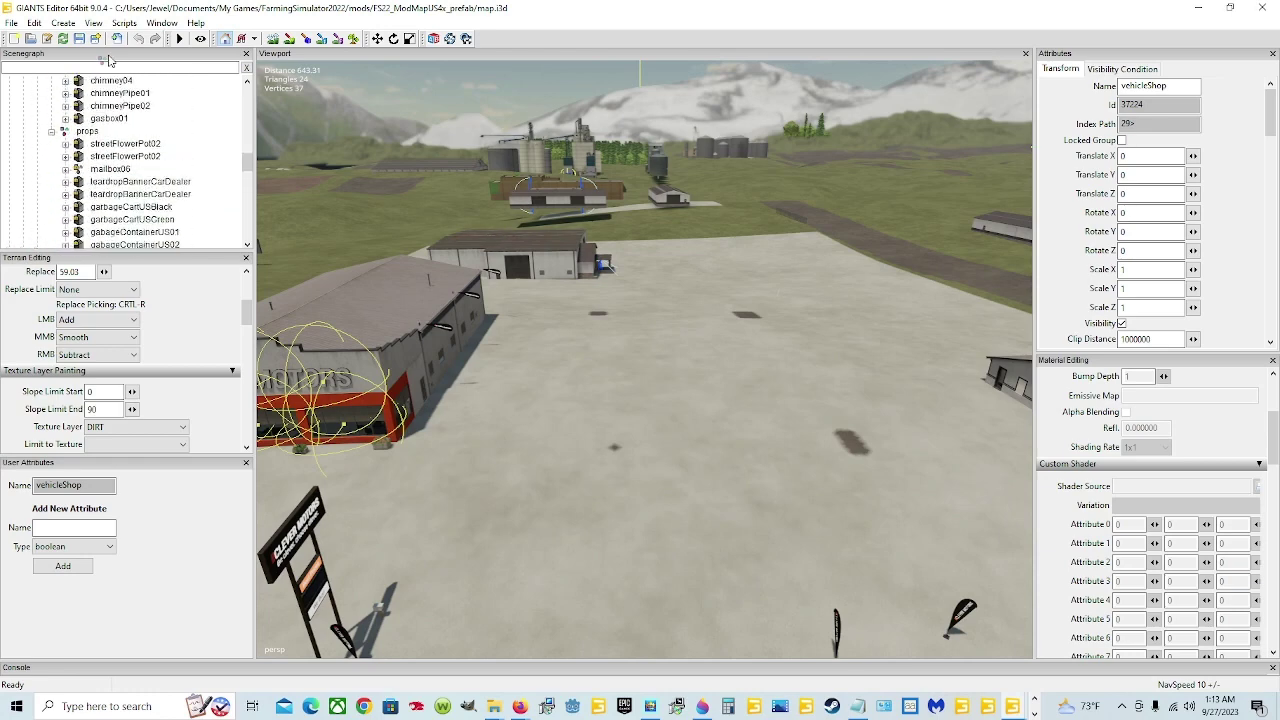
scroll(110, 61, up, 6)
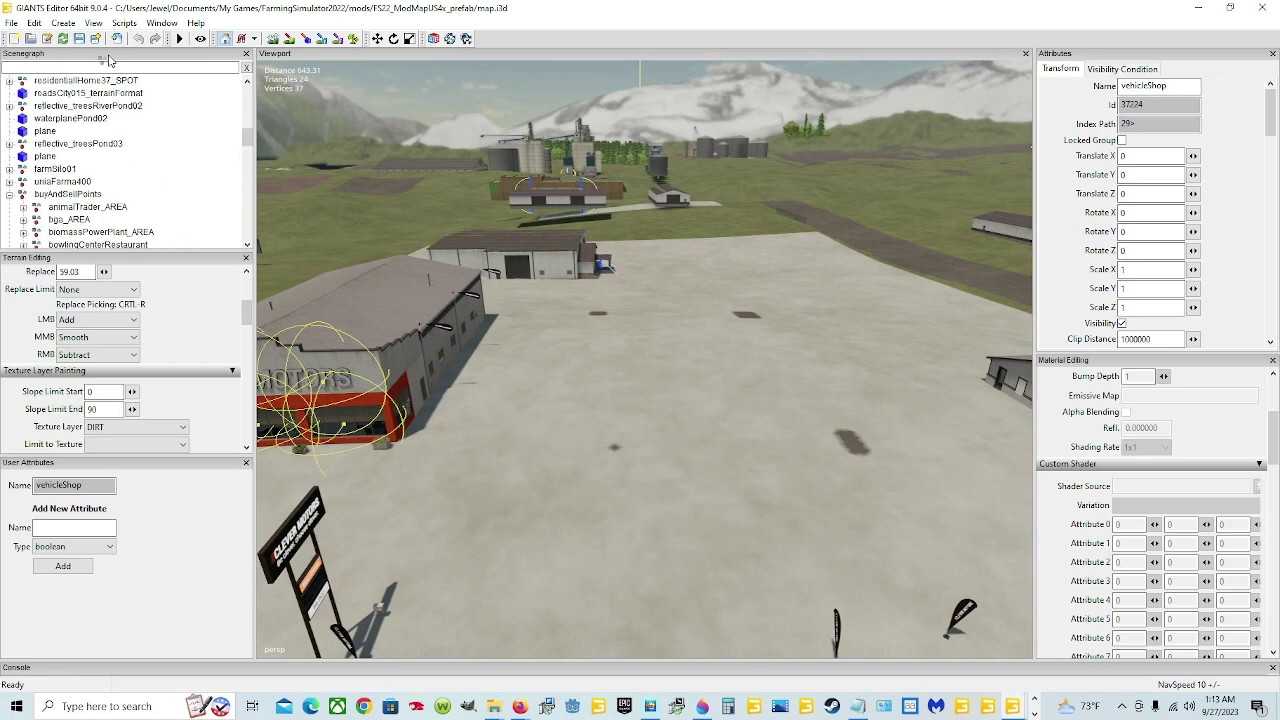
scroll(110, 61, up, 6)
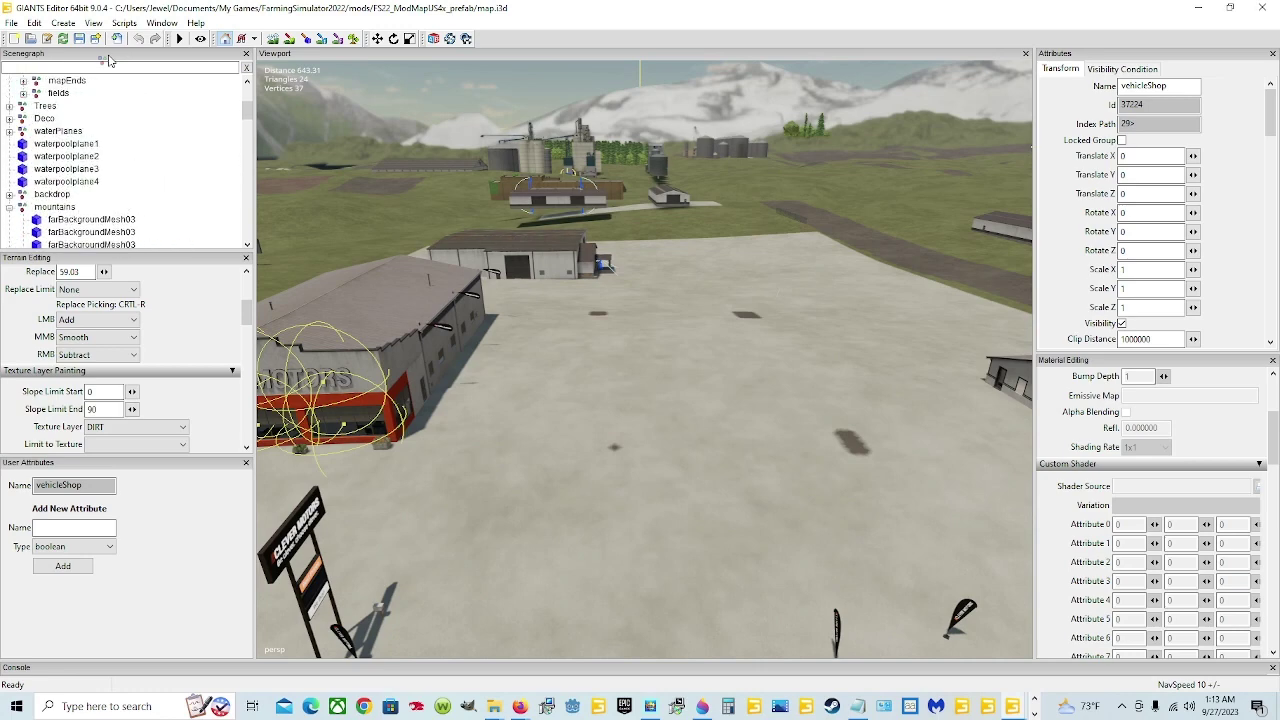
scroll(108, 80, up, 1)
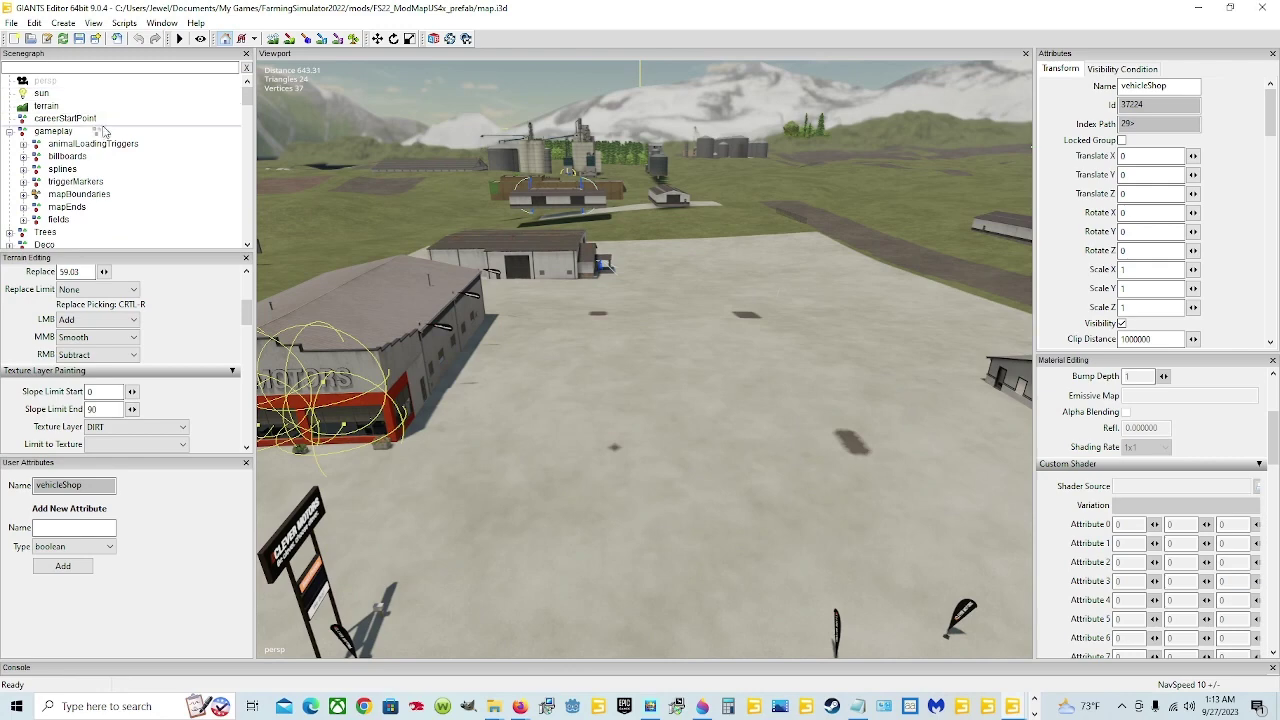
click(99, 132)
drag(100, 135, 70, 133)
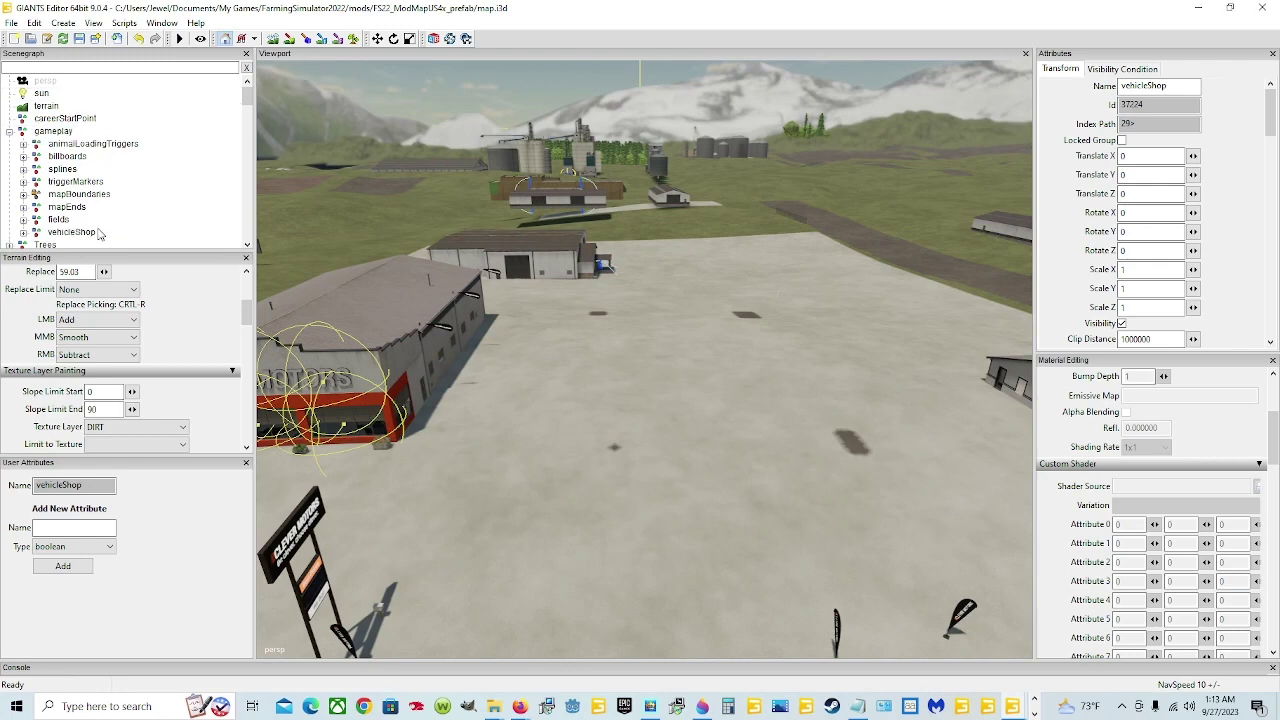
- Expand the vehicleShop group and place its vehicleShopTrigger on the pavement beside the Motors dealership, at about X 62.16, Y 59.03, Z -654.38
click(72, 234)
scroll(111, 181, down, 1)
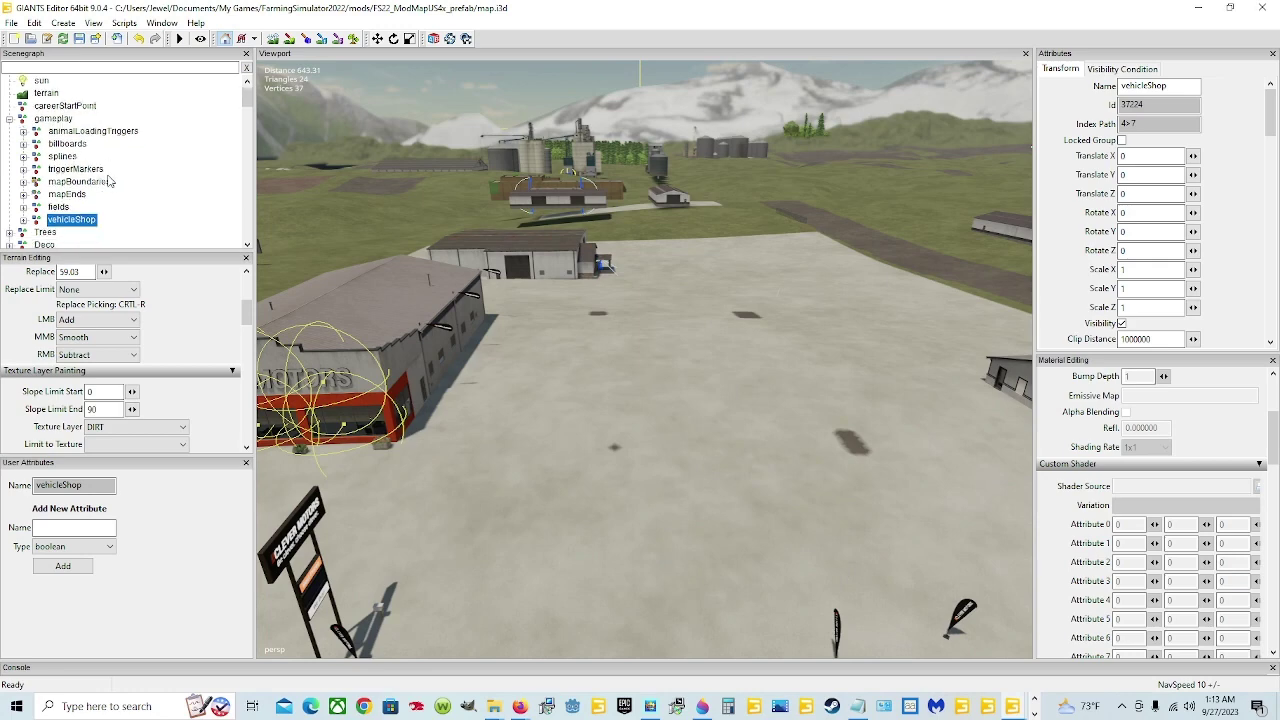
click(23, 220)
scroll(25, 222, down, 4)
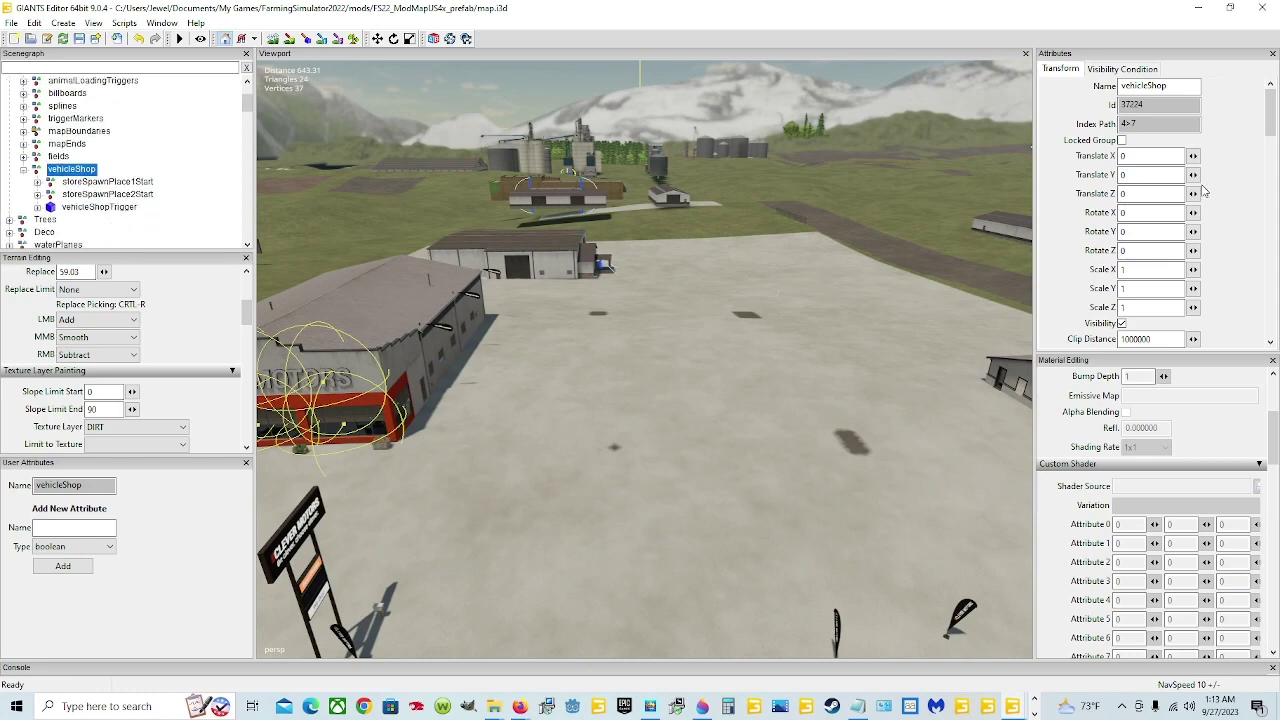
click(111, 207)
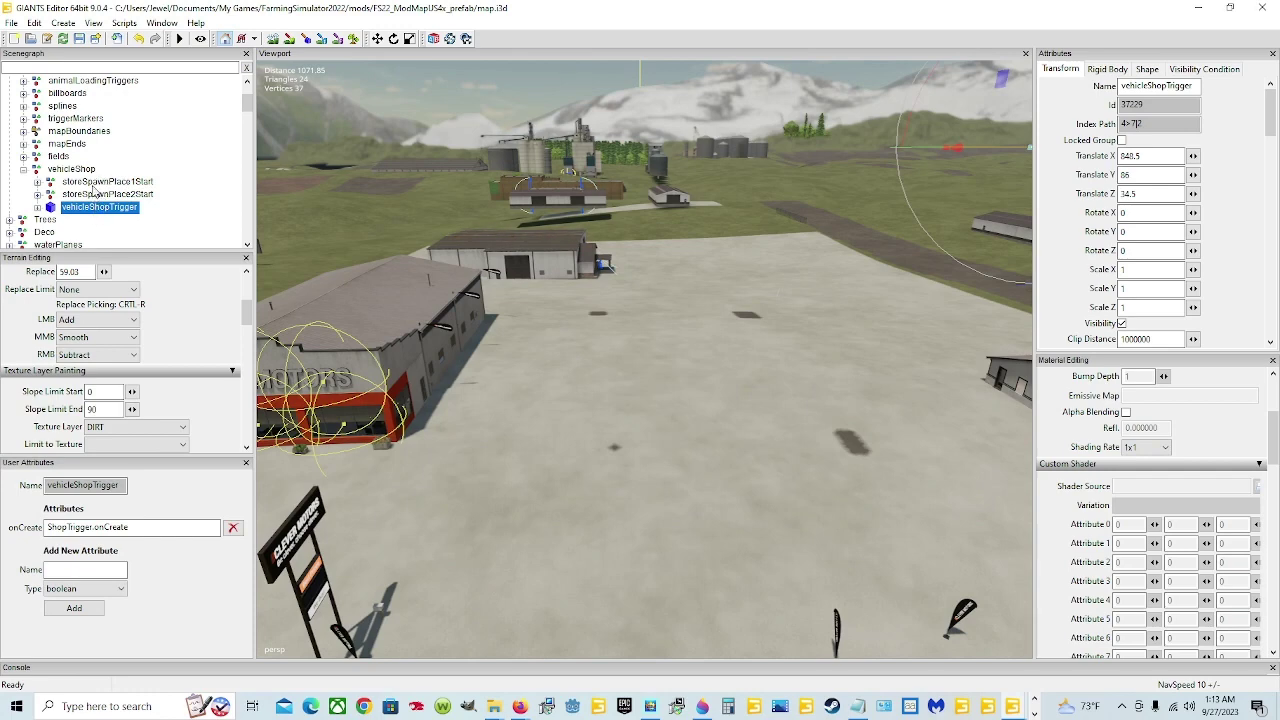
click(86, 170)
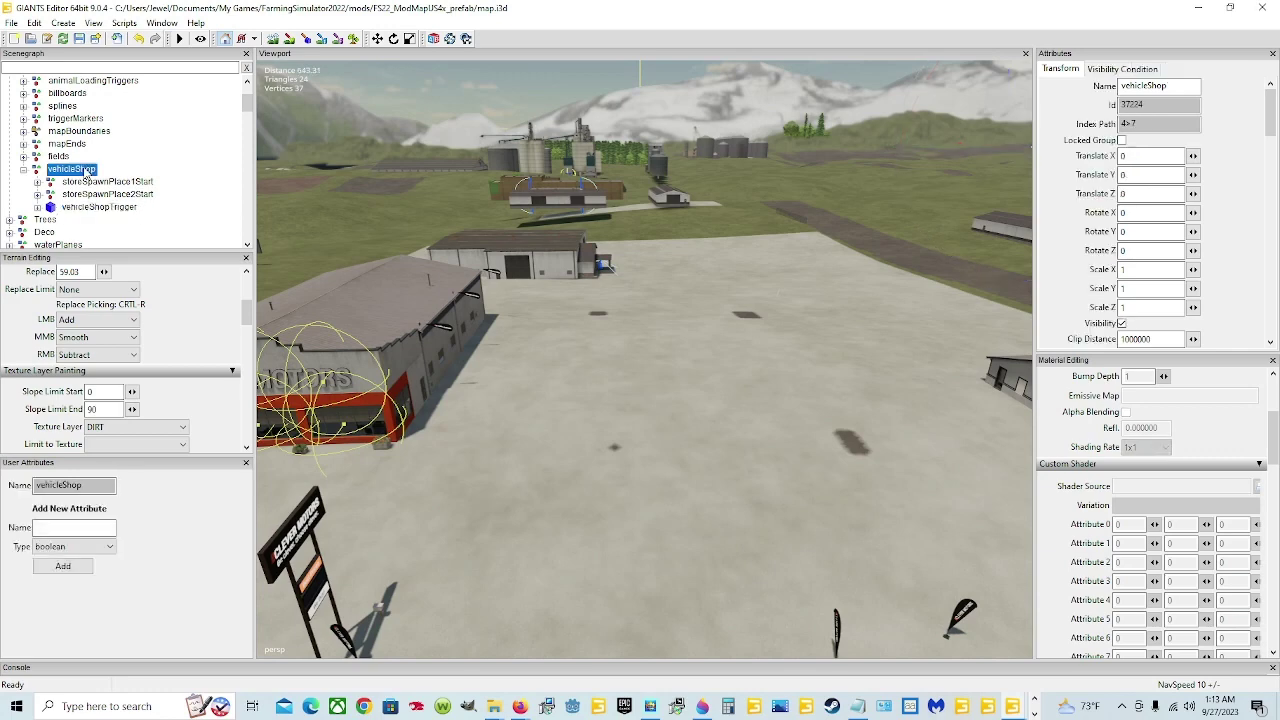
click(108, 207)
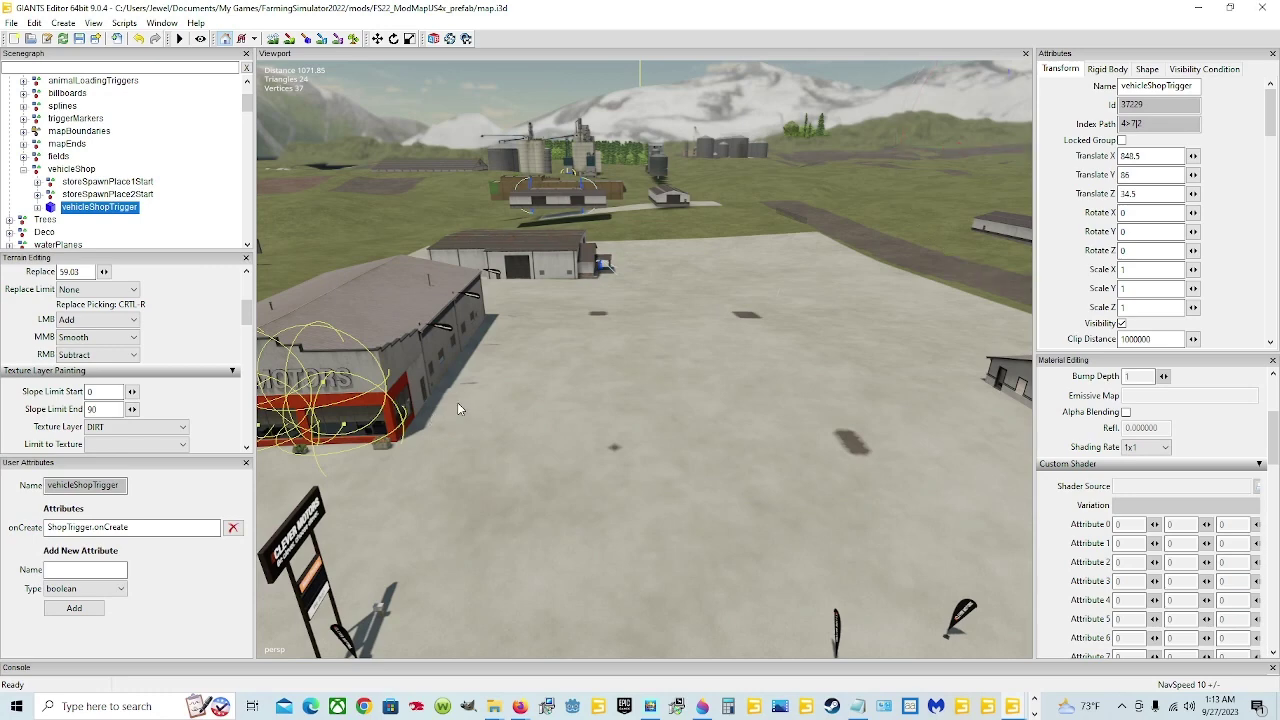
key(space)
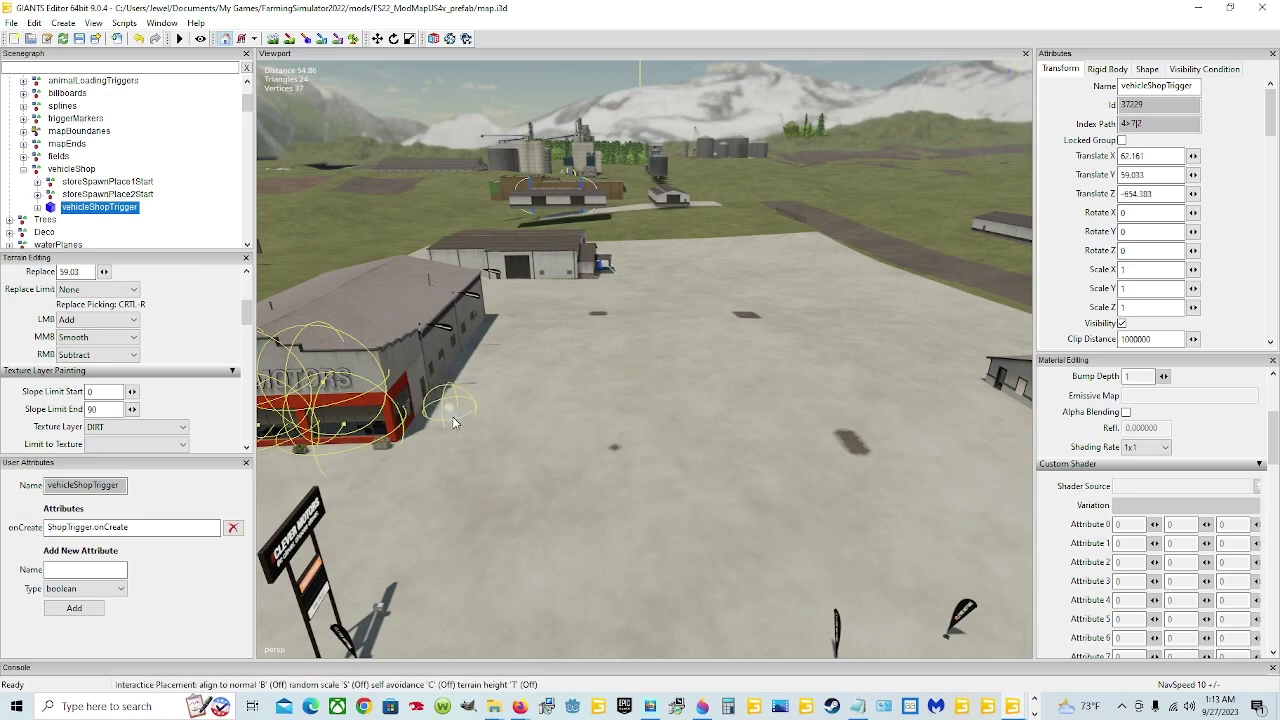
- Shift the vehicleShopTrigger slightly beside the Motors dealership, to about X 60.84, Y 59.04, Z -653.2
click(458, 418)
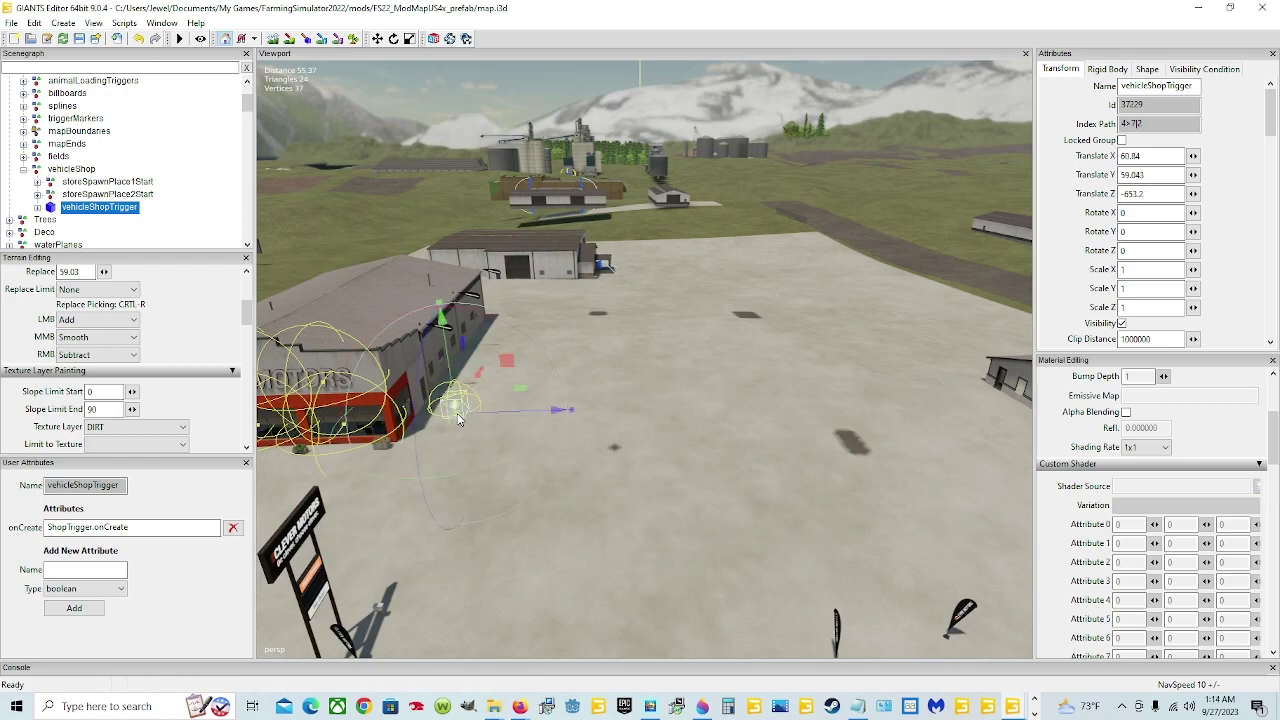
- Place storeSpawnPlace1Start on the nearer small dark patch at about X 53.46, Y 58.92, Z -637.6, and rotate it to about 2.1° around Y
click(131, 184)
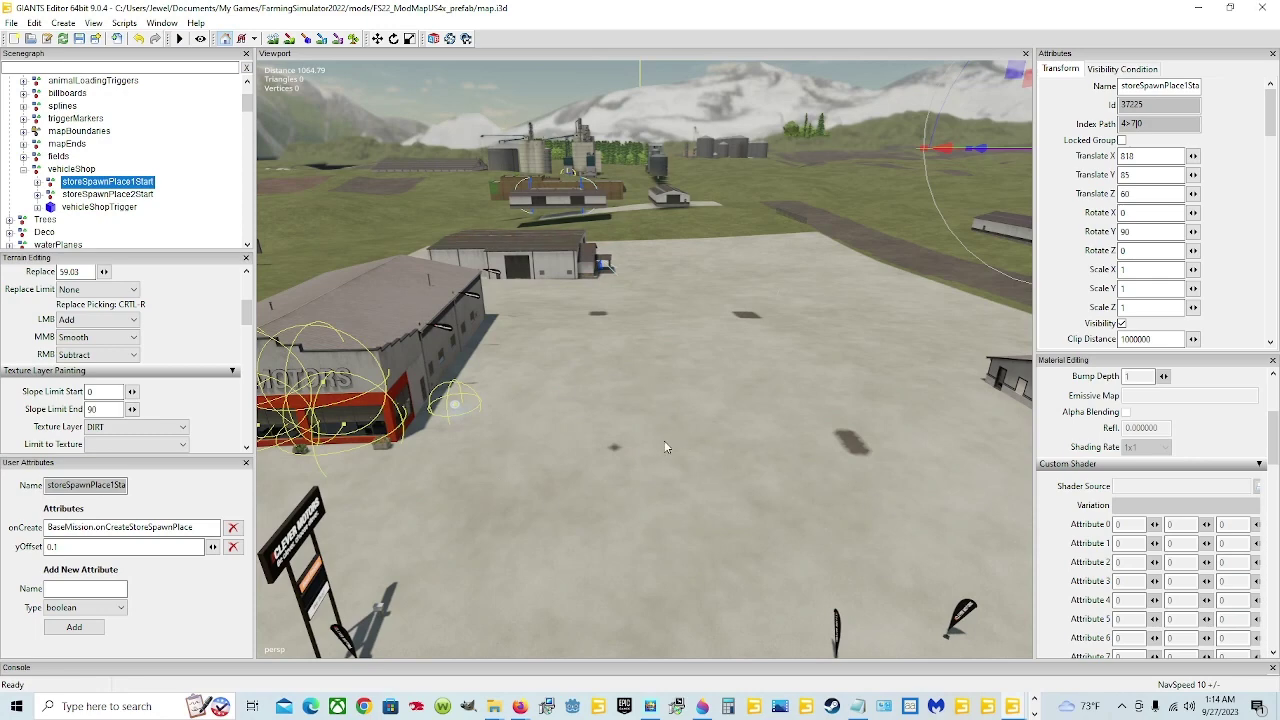
key(space)
click(615, 452)
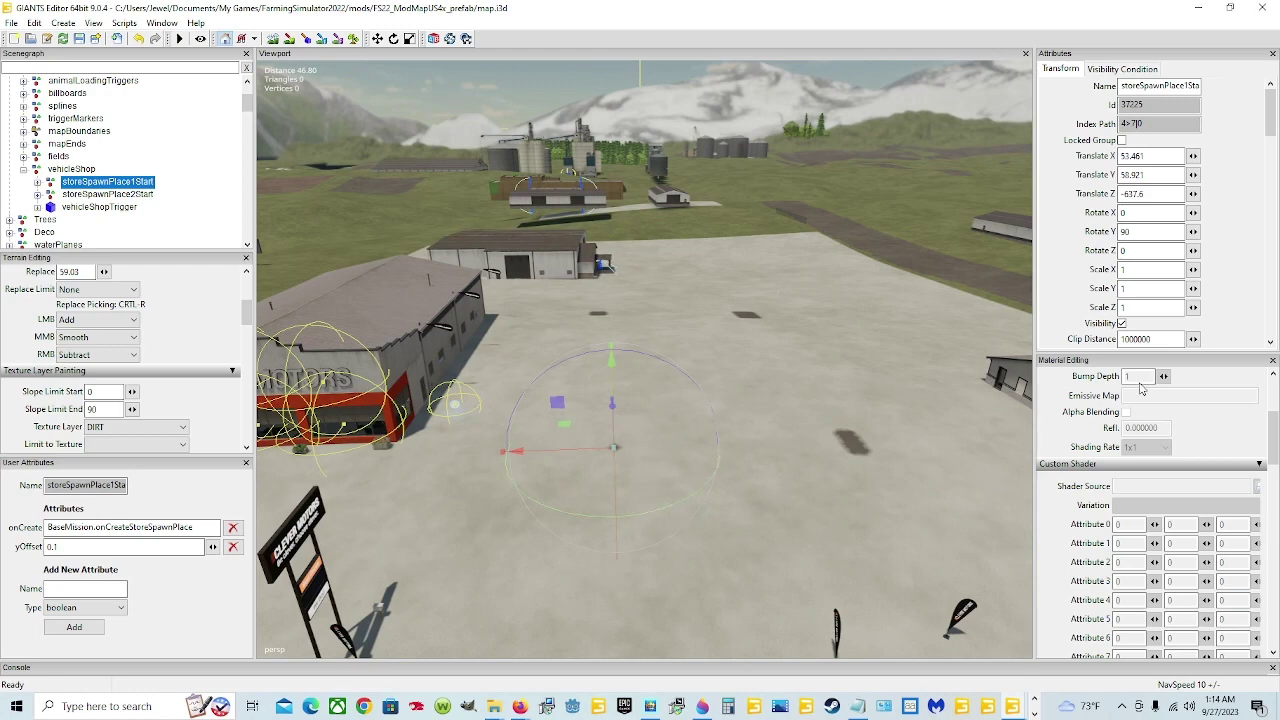
drag(667, 505, 544, 466)
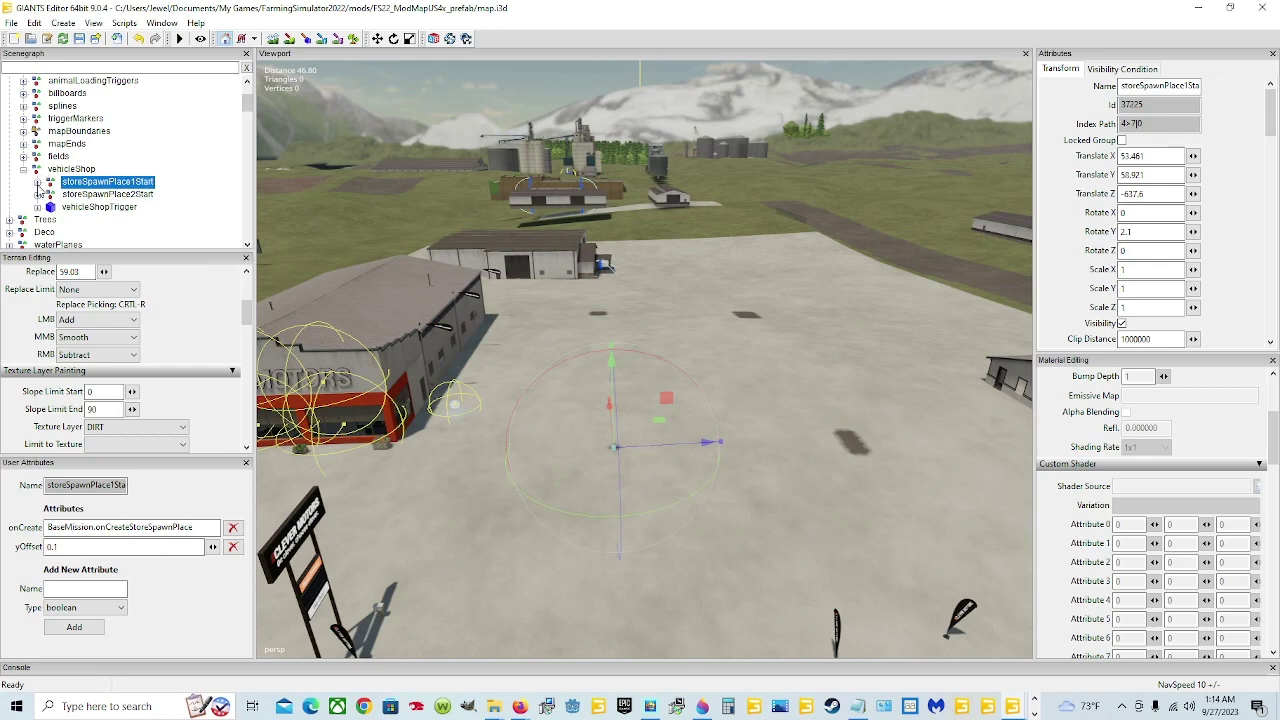
click(37, 182)
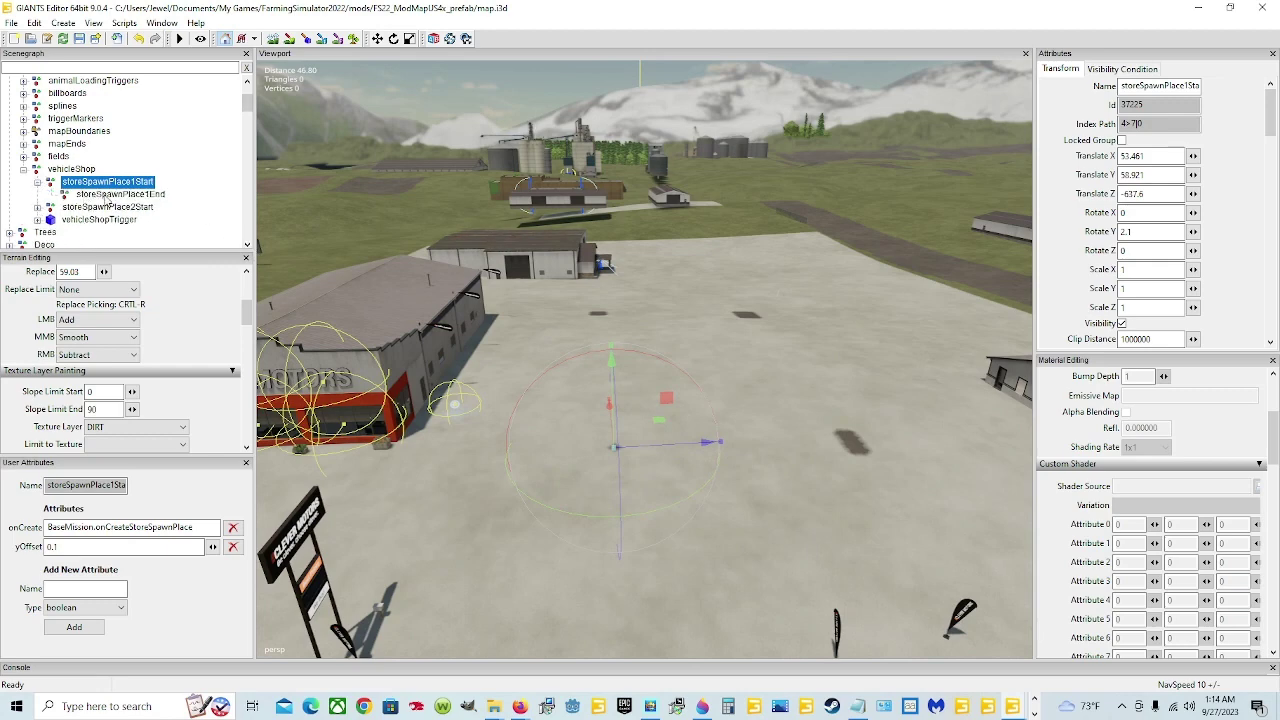
click(107, 195)
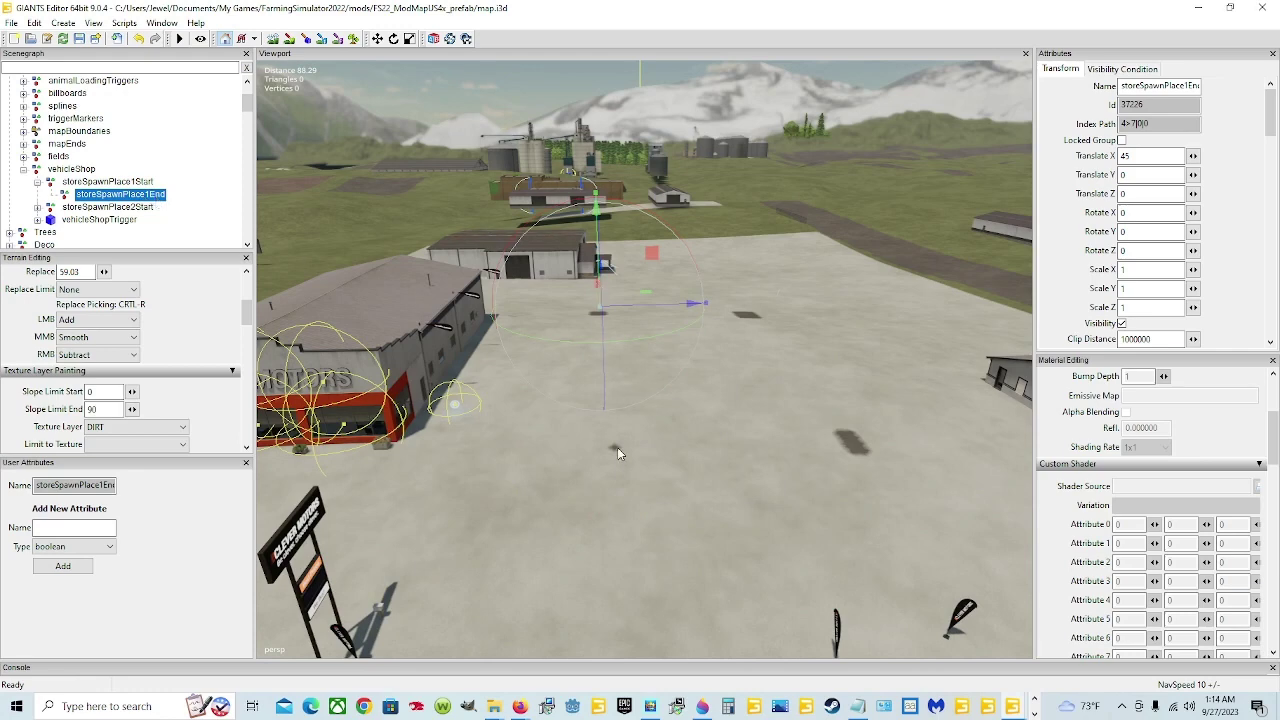
- Place storeSpawnPlace2Start on the large dark patch at about X 53.4, Y 58.89, Z -615.96, and rotate it to about 0.66° around Y
click(140, 208)
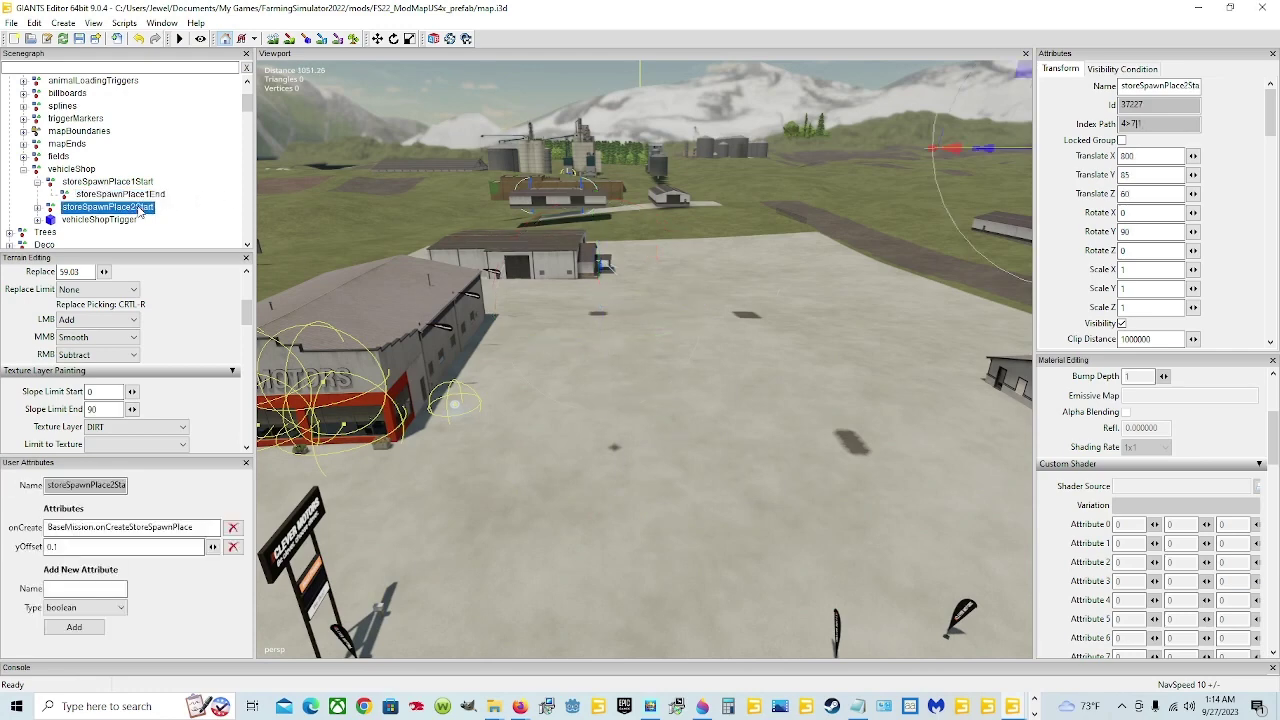
ctrl+shift+click(852, 439)
drag(858, 506, 755, 432)
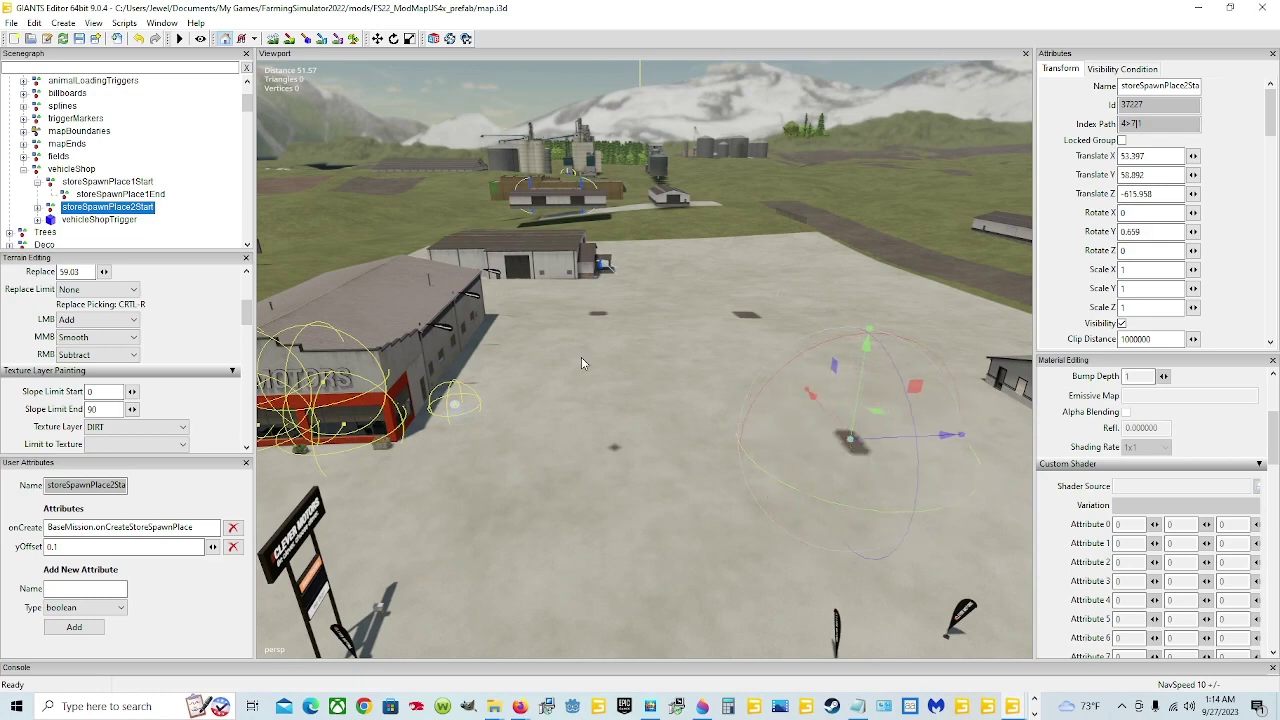
- Compare the start and end nodes of both store spawn places with the dark patches on the pavement
click(120, 195)
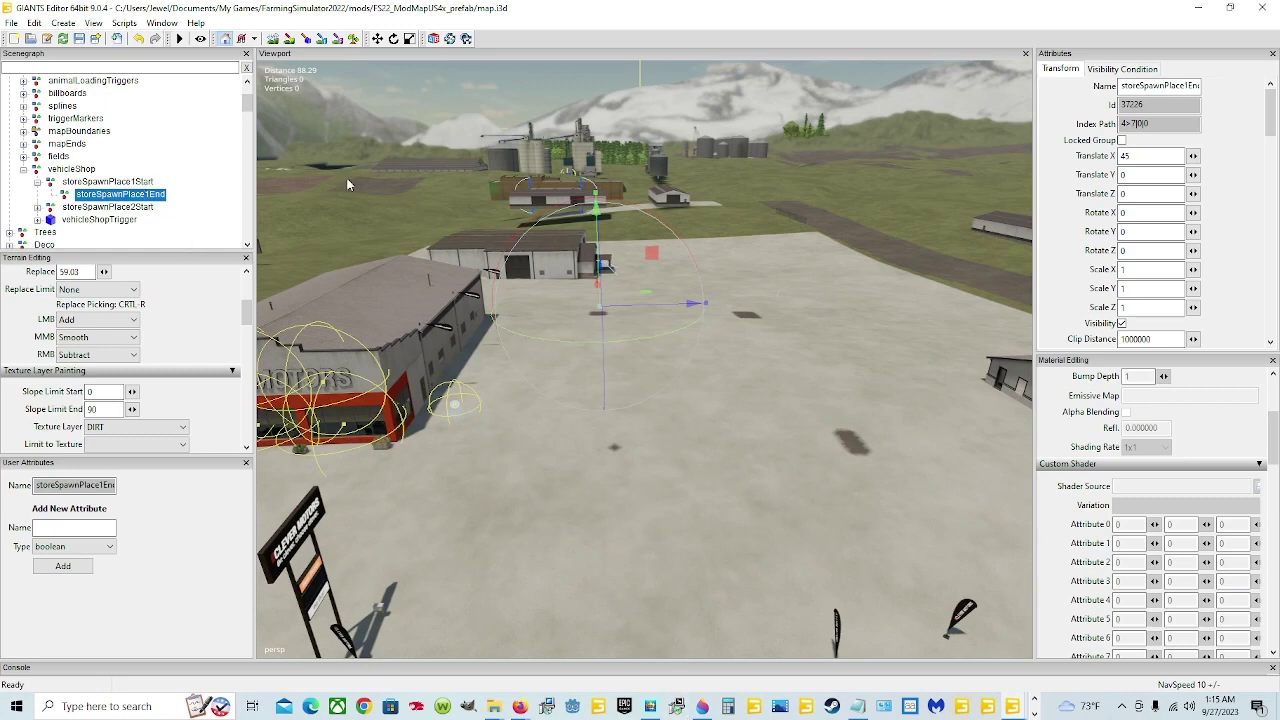
click(104, 183)
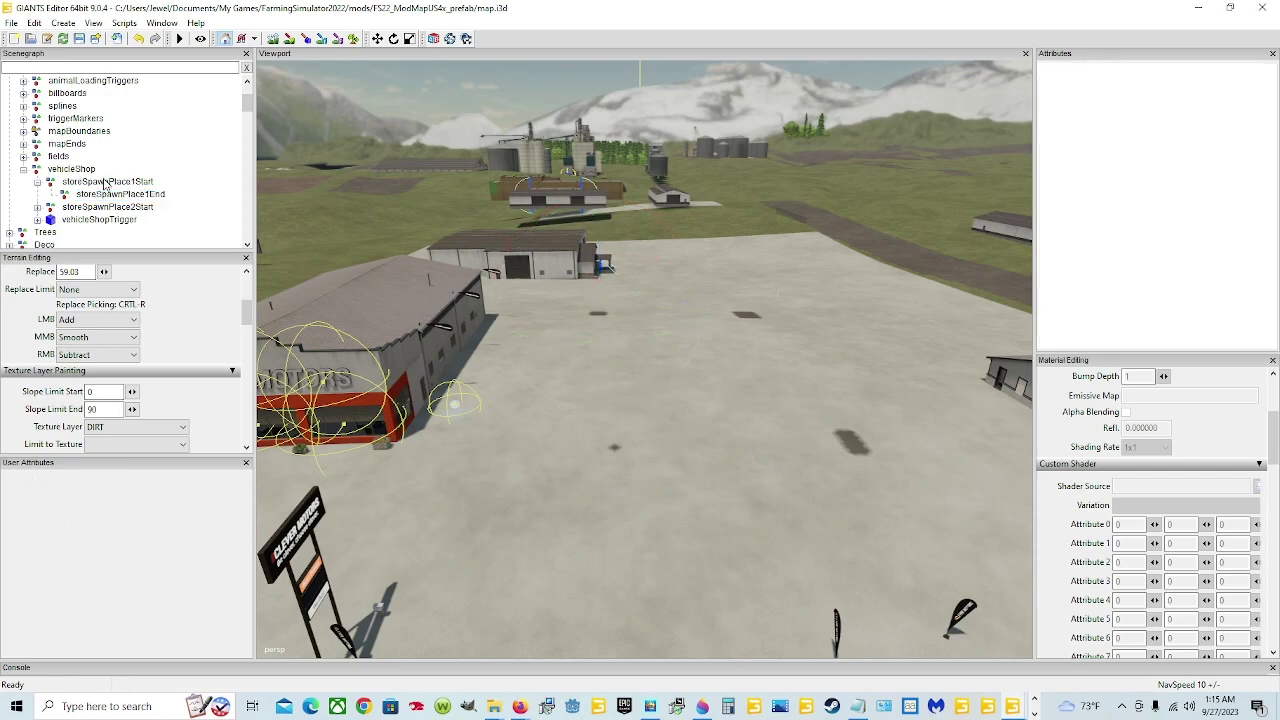
click(104, 183)
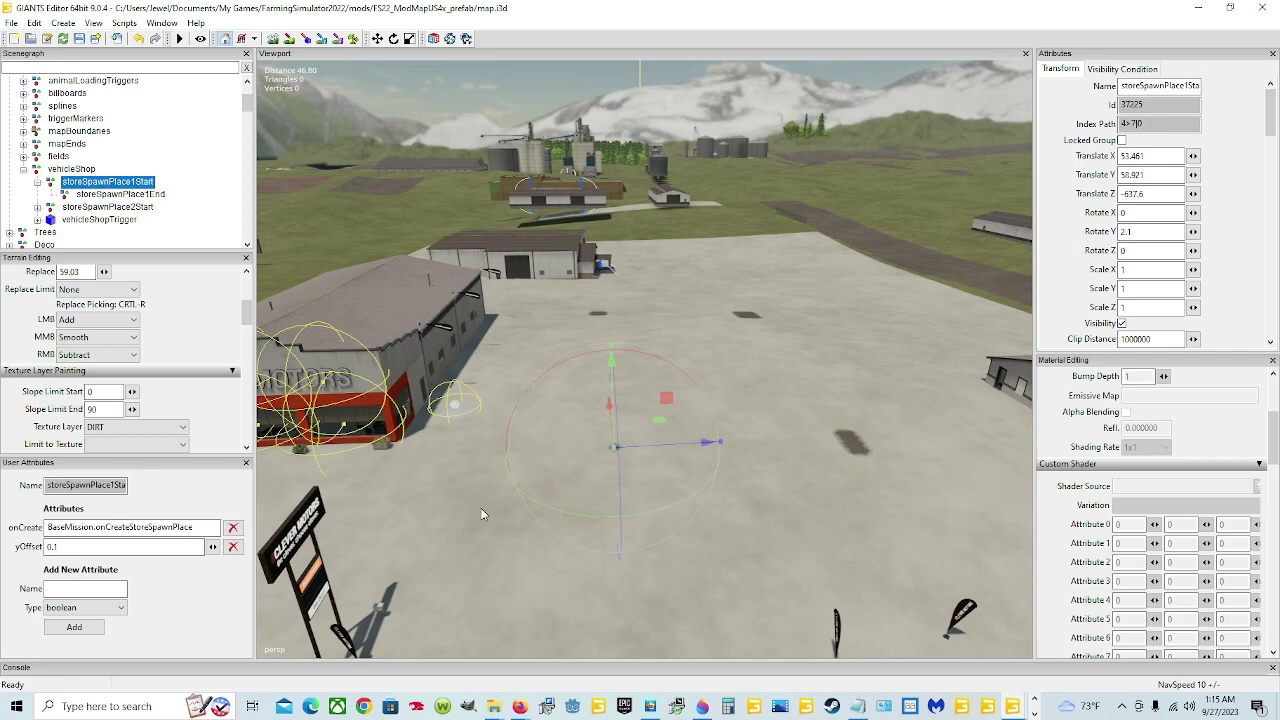
click(104, 207)
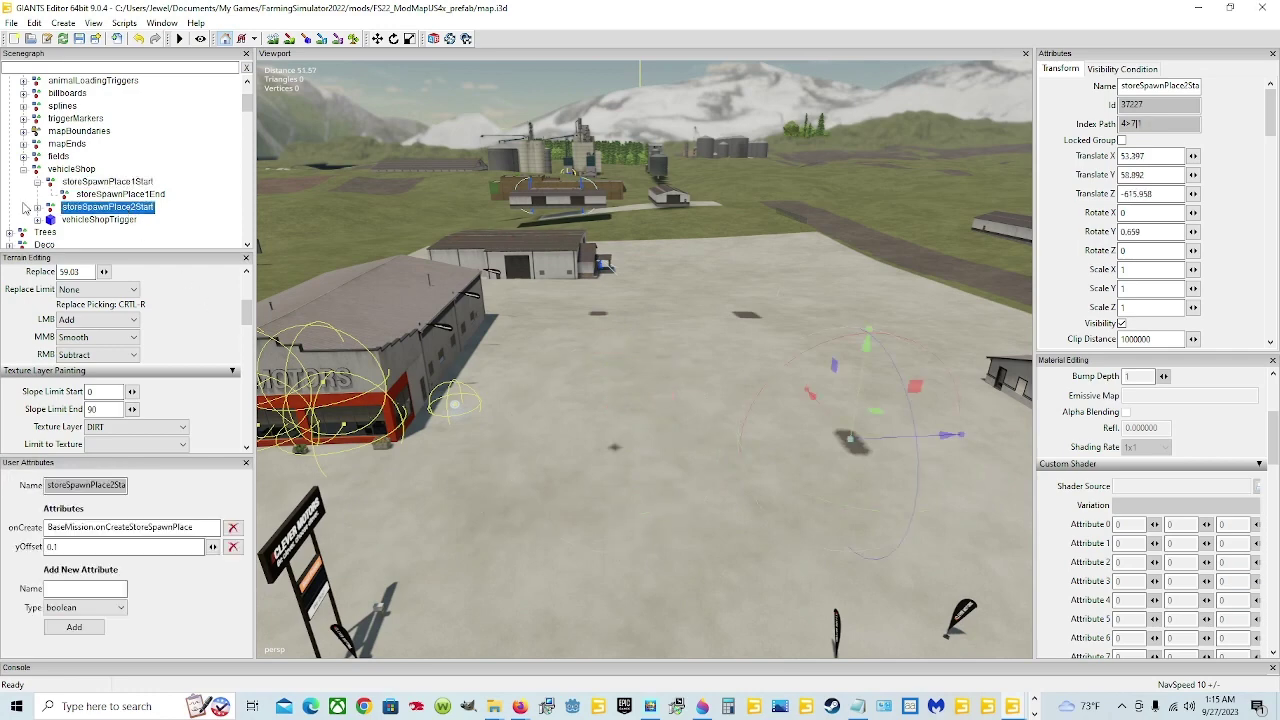
click(38, 208)
click(114, 220)
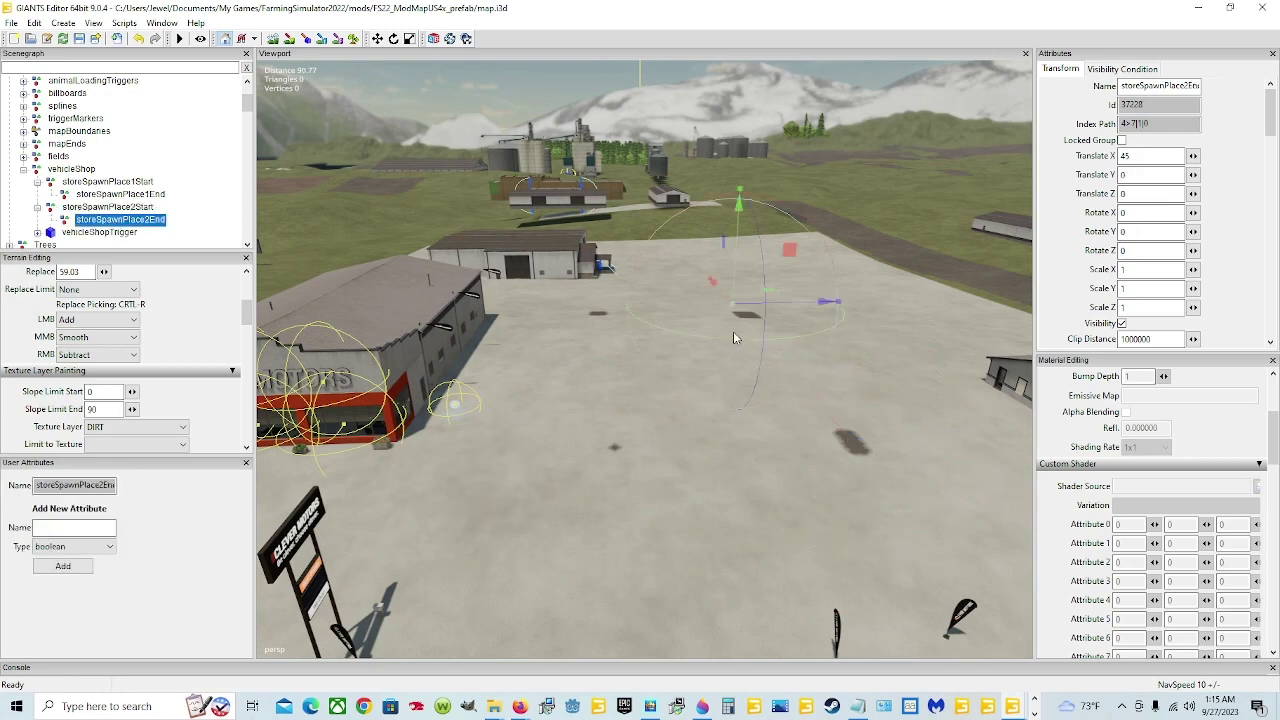
- Turn storeSpawnPlace2Start to about -2.87° around Y, checking where its storeSpawnPlace2End node lies
click(150, 208)
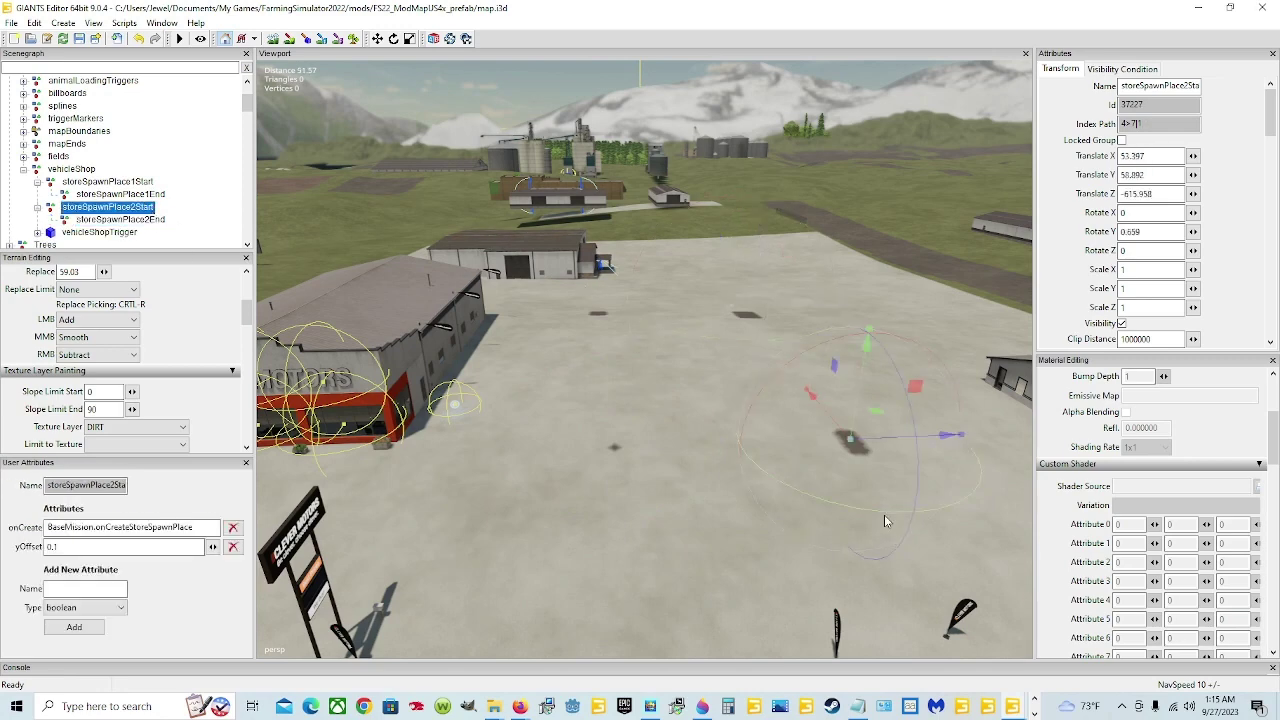
drag(883, 514, 879, 514)
click(122, 220)
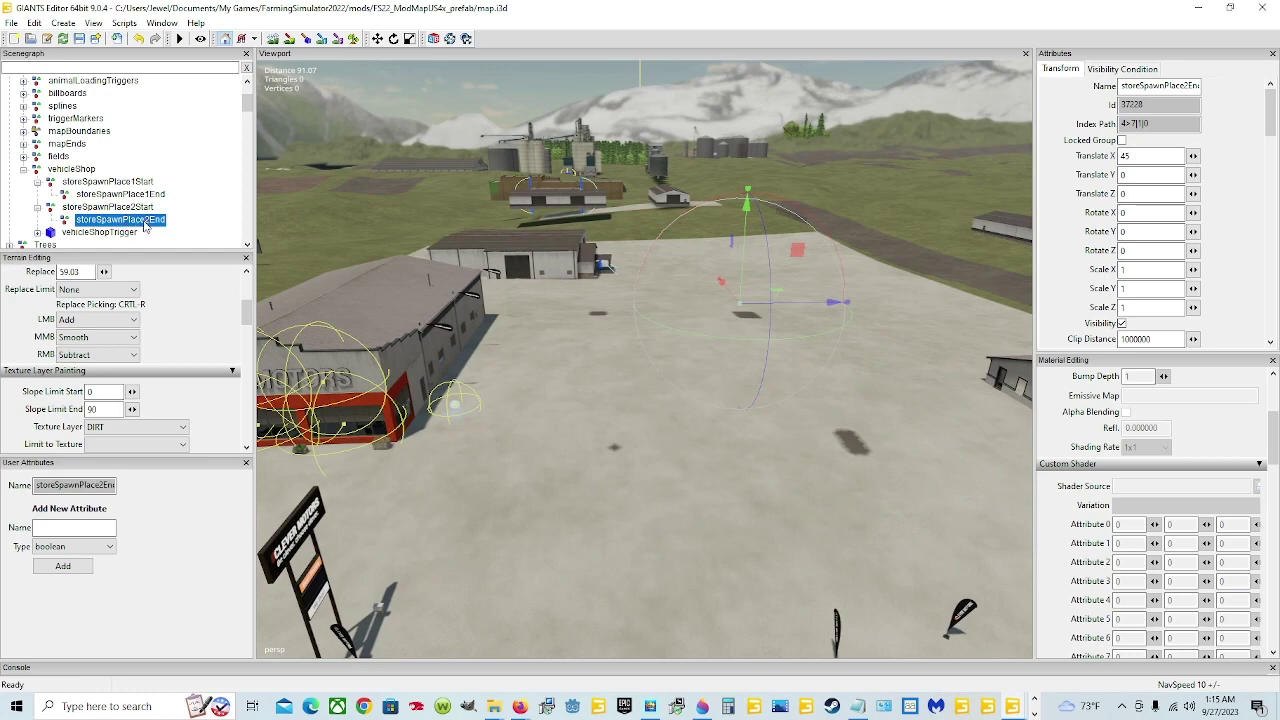
click(110, 207)
drag(845, 513, 842, 508)
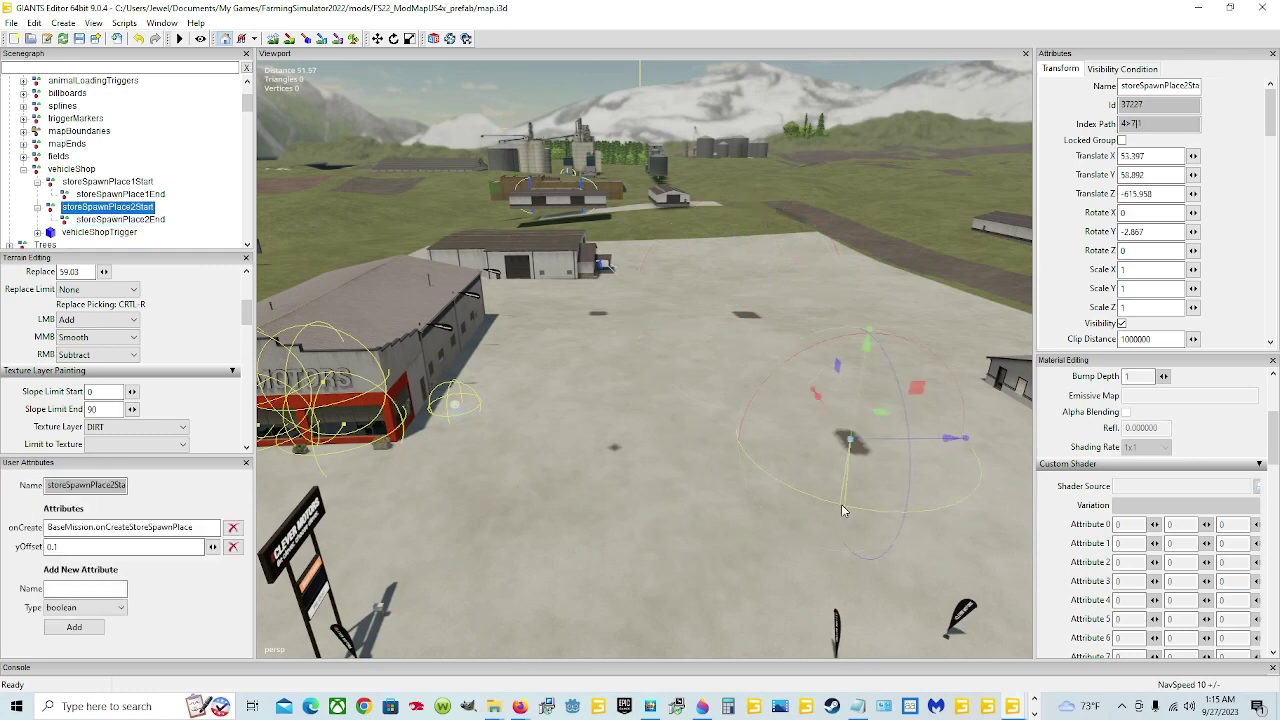
click(150, 221)
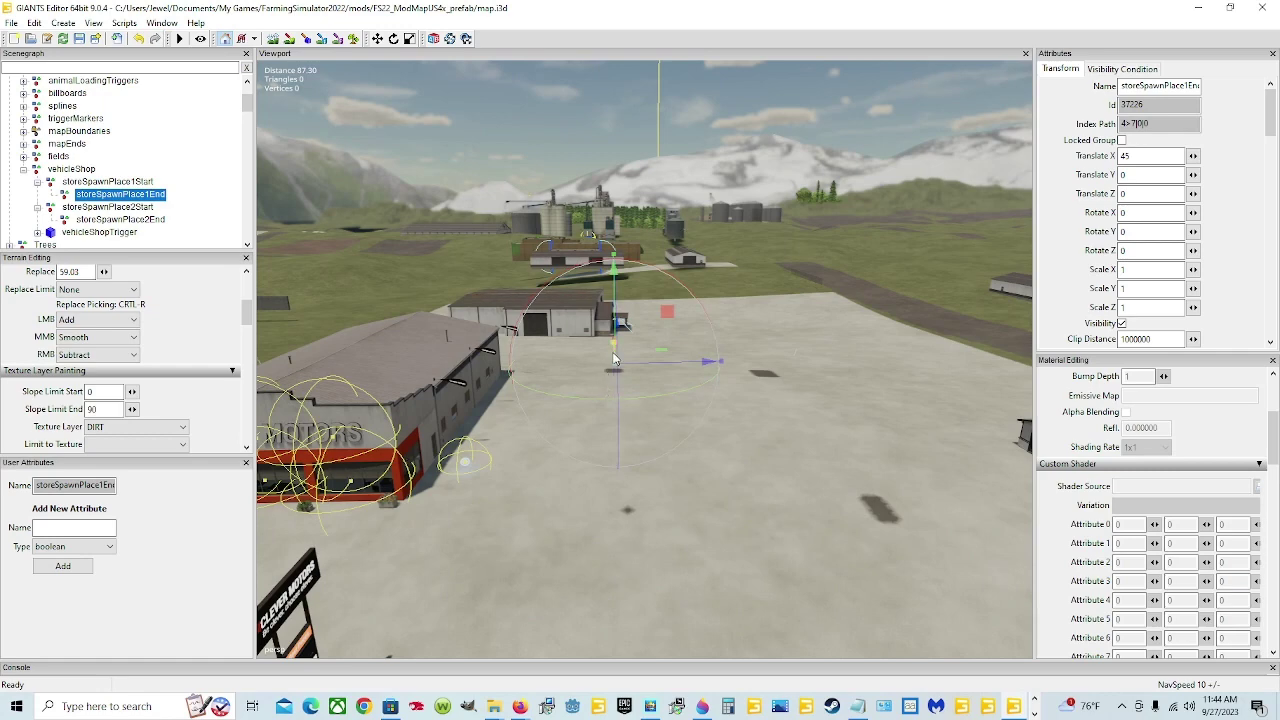
- Try sliding storeSpawnPlace1End along its X axis around the dark patch, and undo all of those moves
mouse_move(614, 358)
mouse_down()
mouse_move(615, 310)
mouse_move(614, 364)
mouse_up()
right_drag(648, 490, 602, 478)
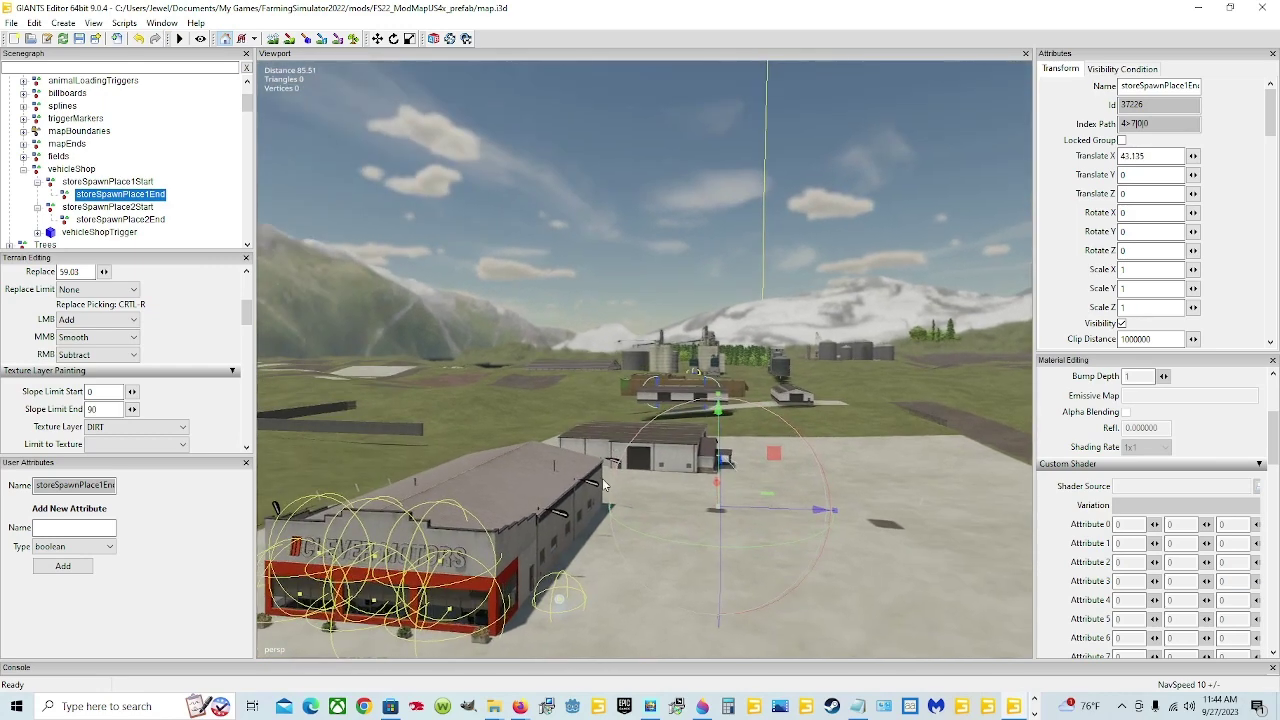
scroll(602, 478, up, 5)
right_drag(588, 358, 670, 333)
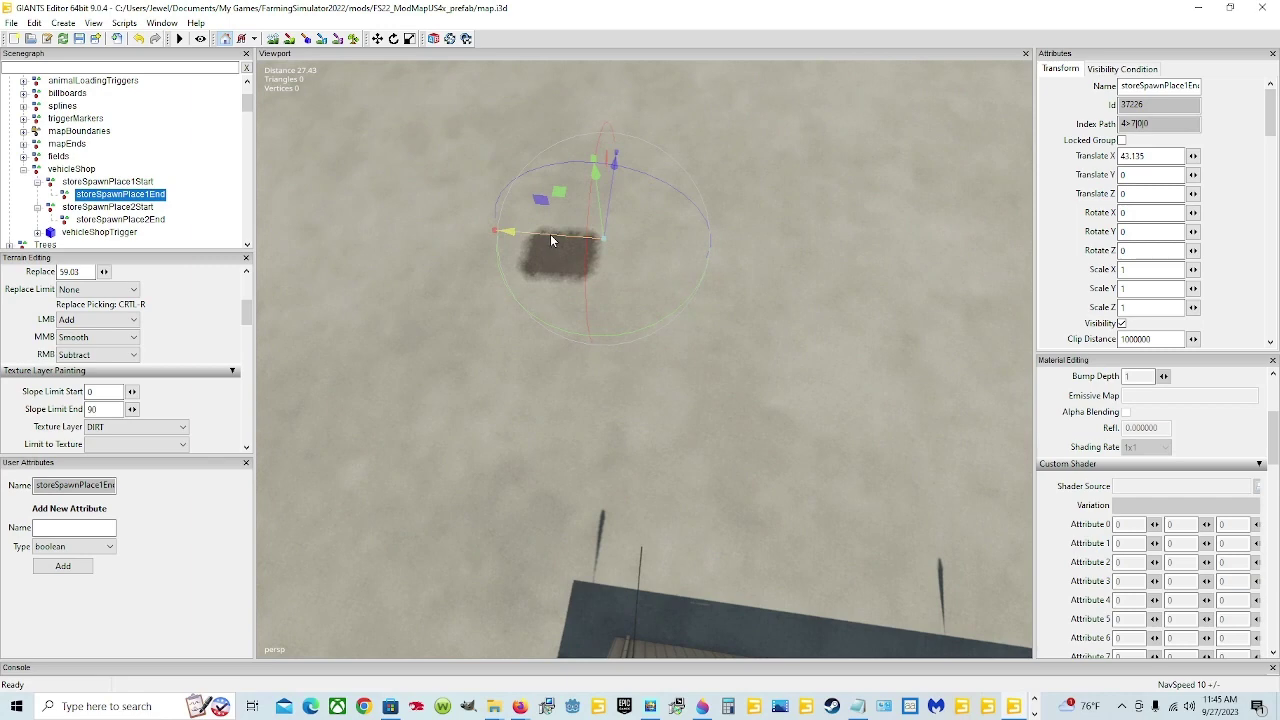
drag(550, 234, 422, 241)
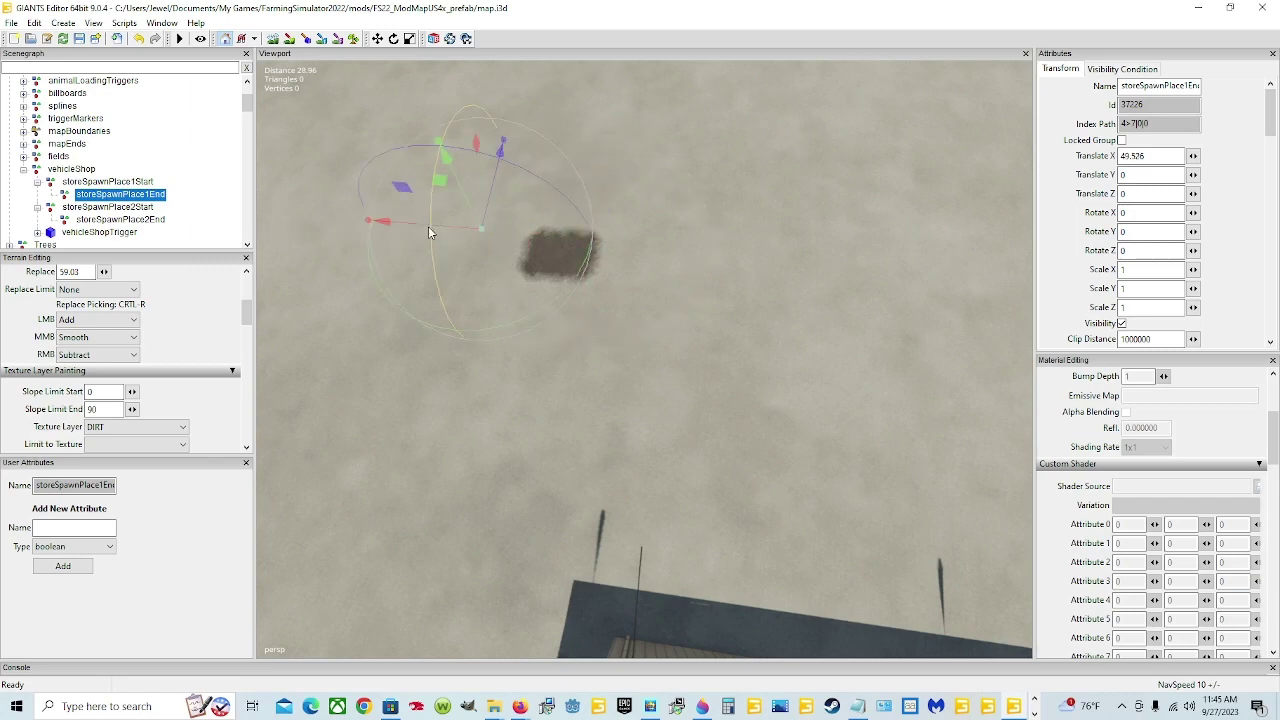
drag(425, 226, 745, 255)
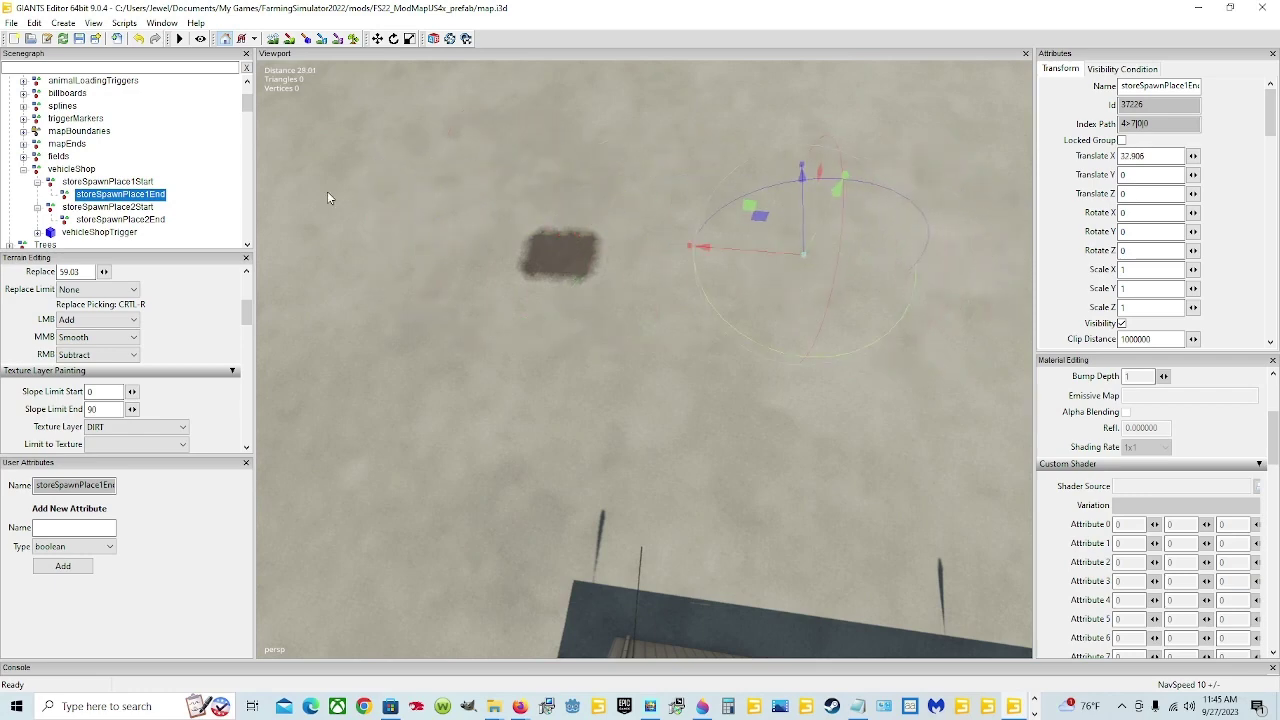
click(141, 39)
click(141, 39)
click(141, 39)
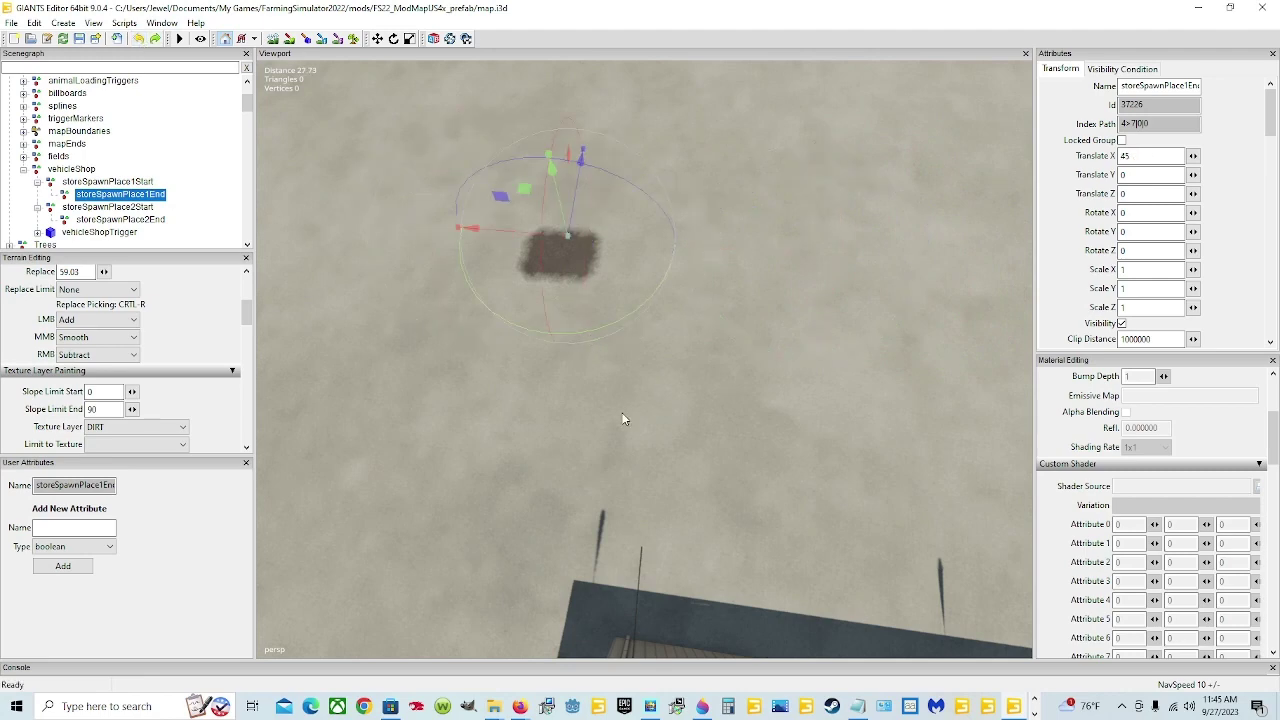
right_drag(640, 400, 722, 377)
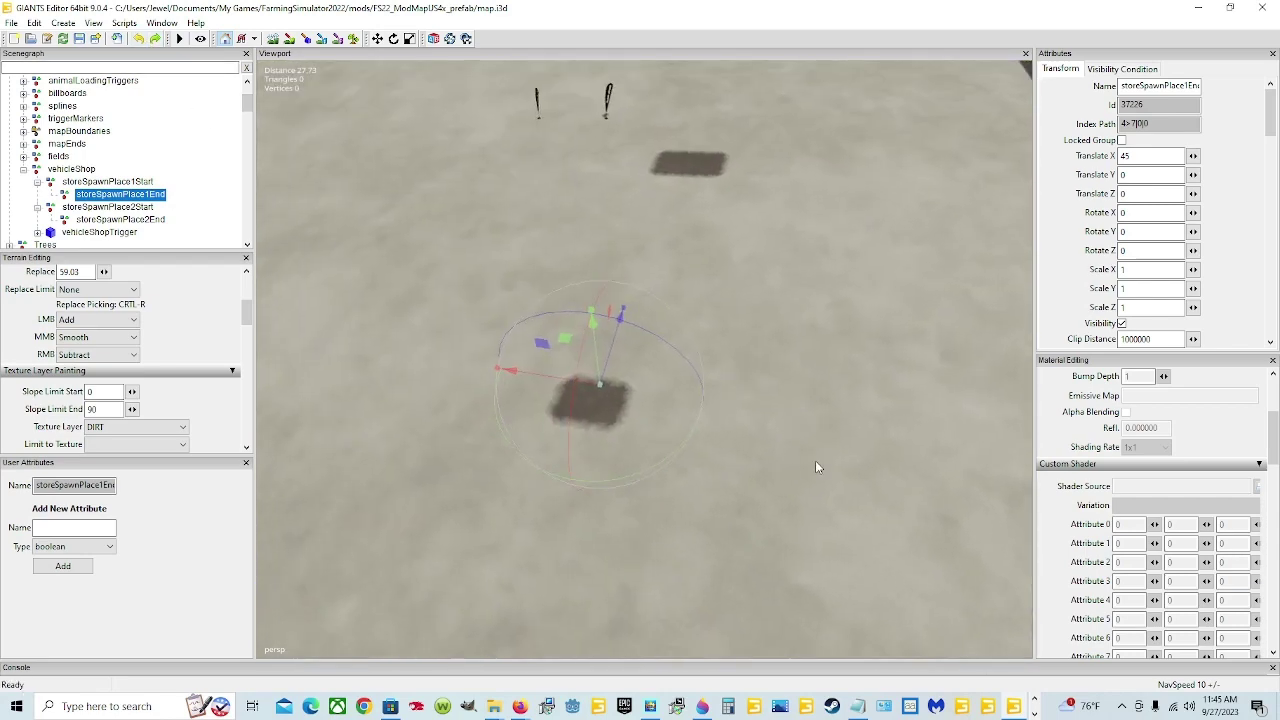
right_drag(782, 486, 967, 456)
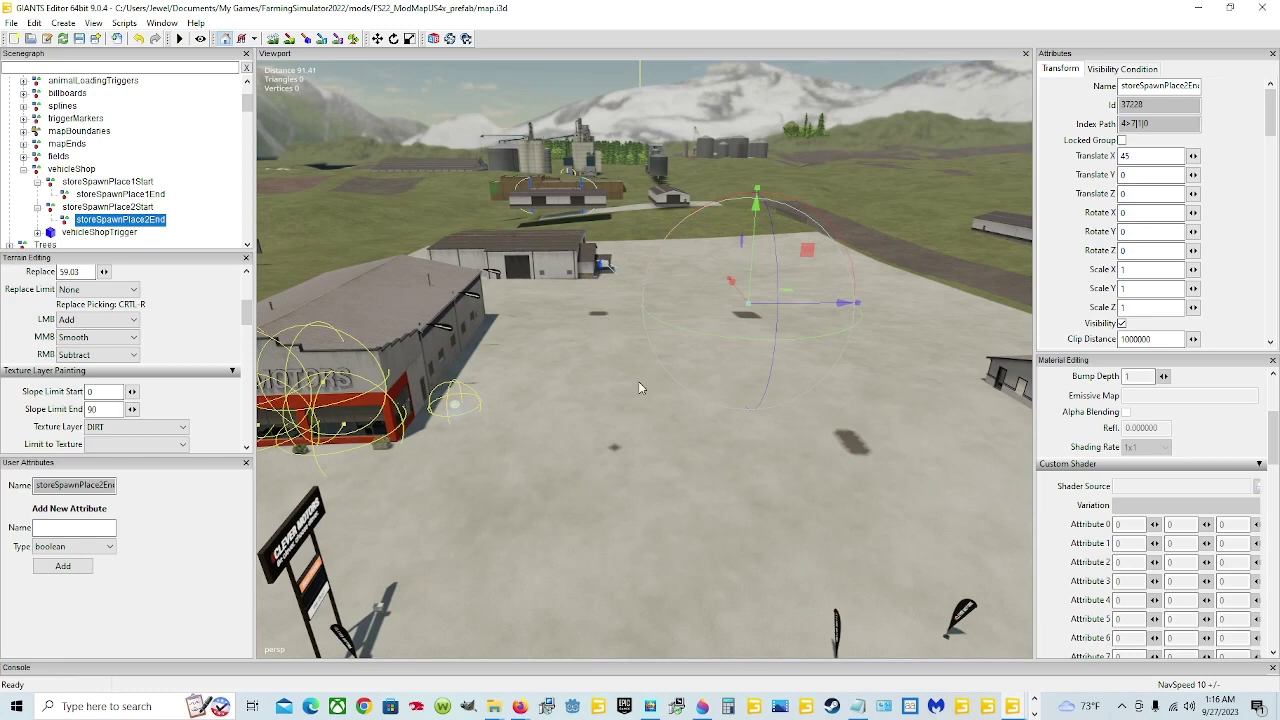
- Review the positions of the start and end nodes of both store spawn places on the pavement
click(145, 184)
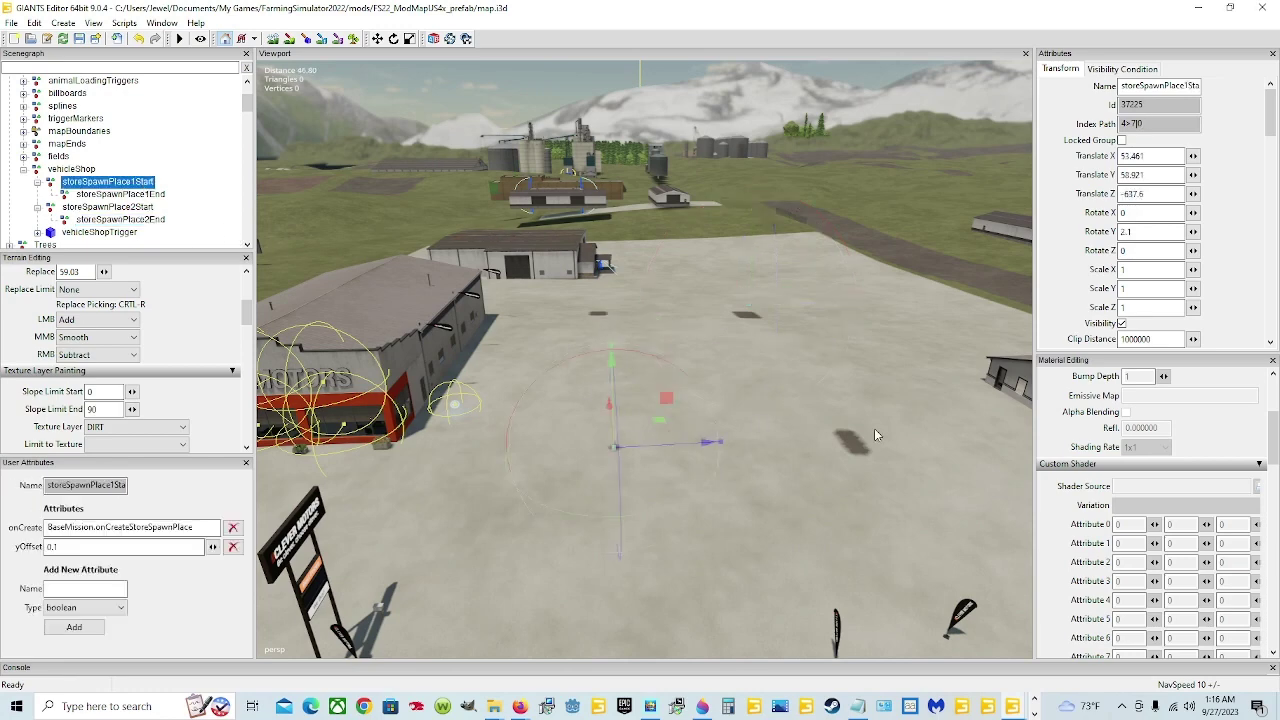
click(139, 208)
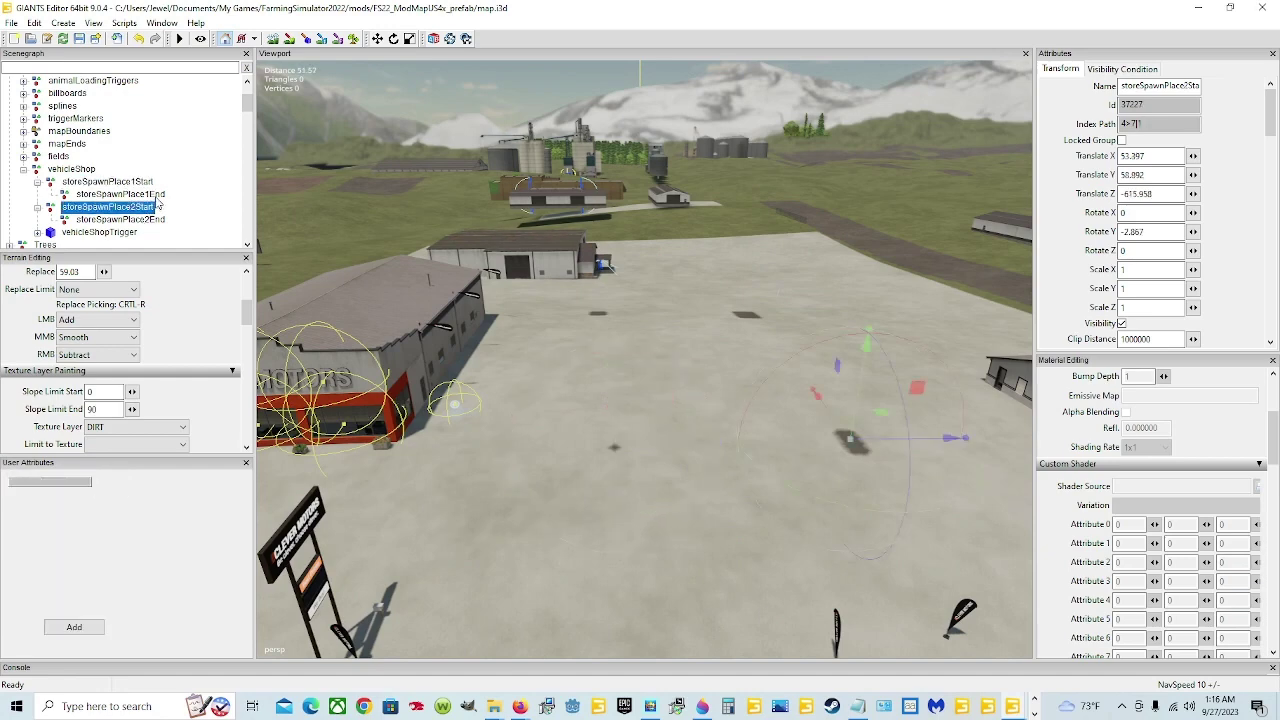
click(156, 196)
click(156, 221)
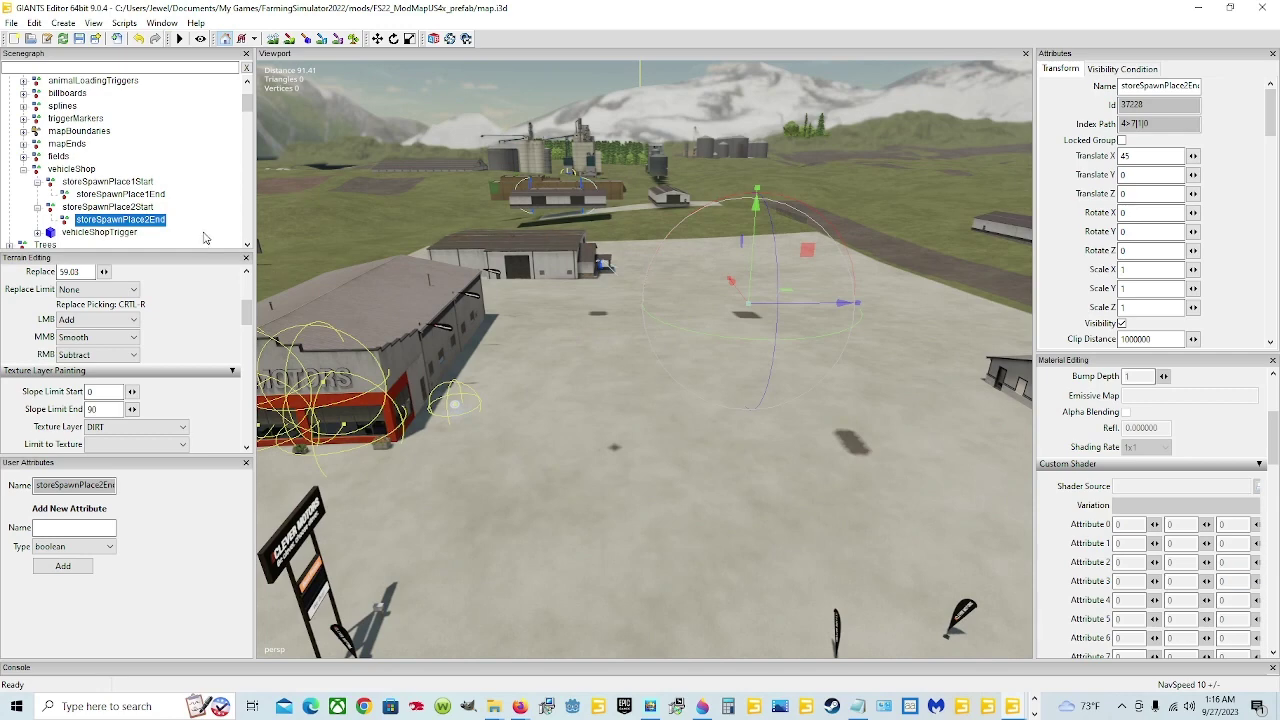
- Copy the vehicleShopTrigger's translation values, and open map.xml from the FS22_ModMapUS4x_prefab folder in Notepad++
click(100, 232)
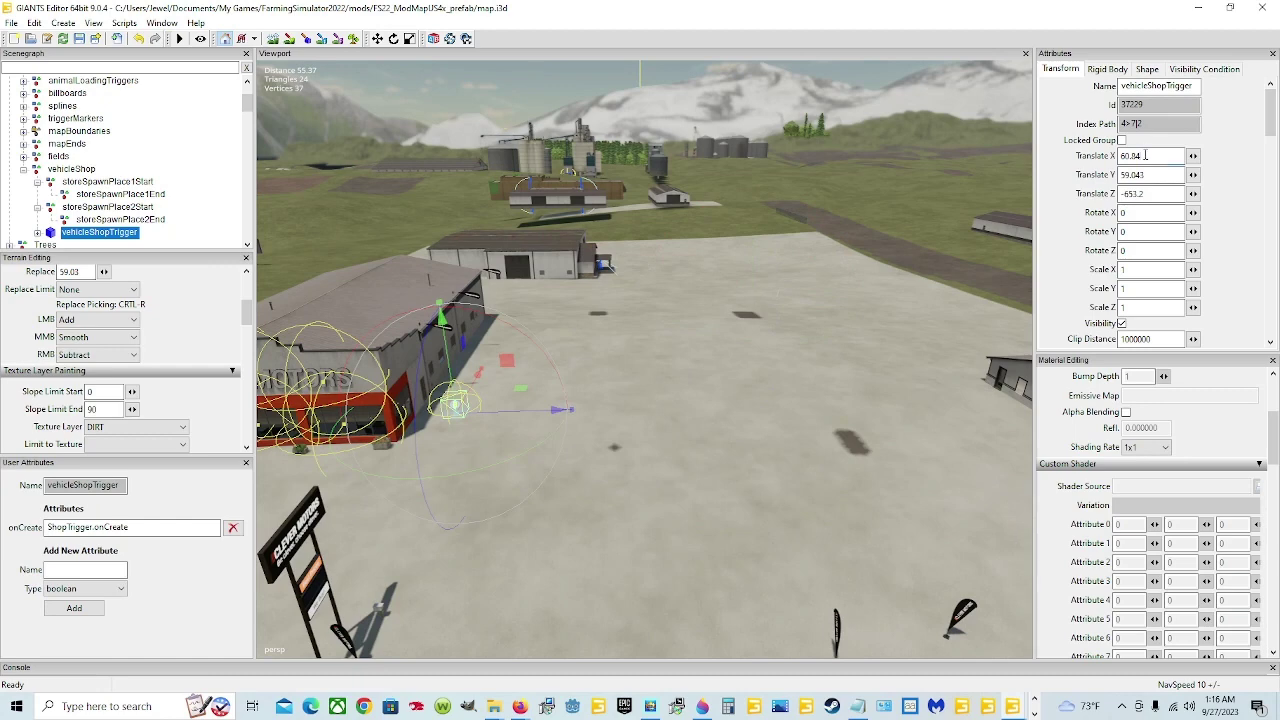
click(1146, 155)
mouse_move(503, 705)
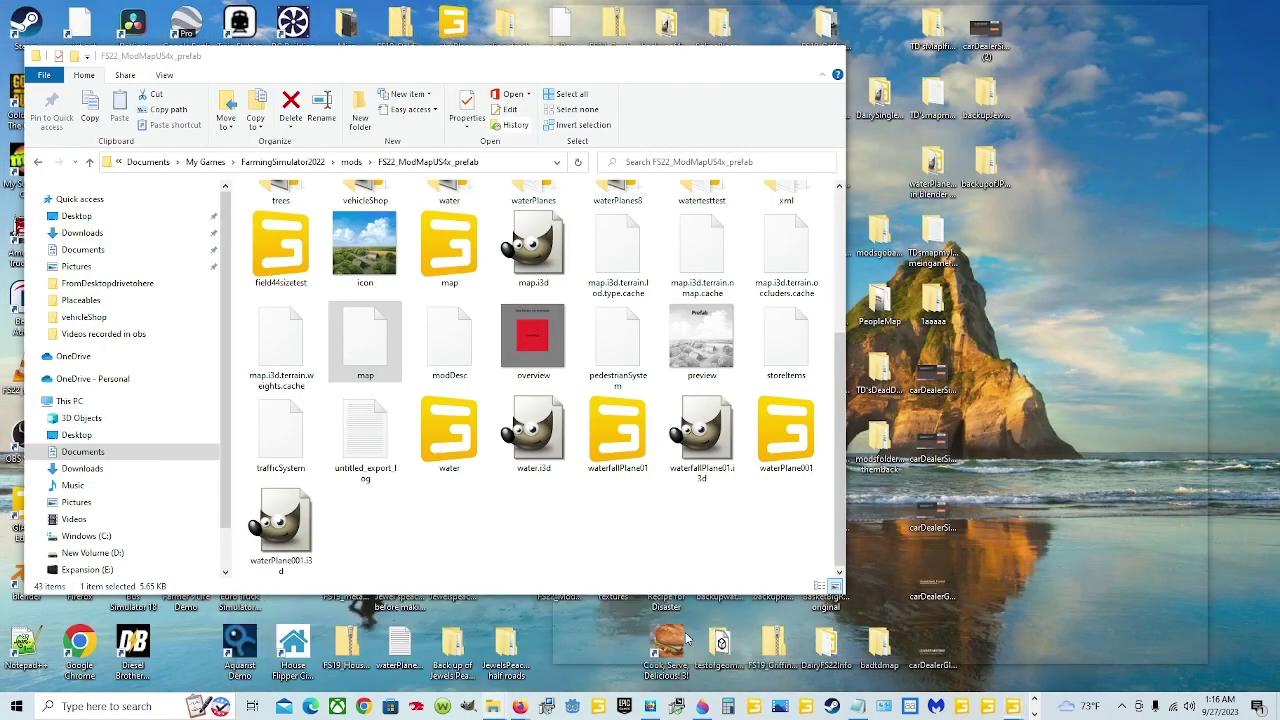
click(447, 672)
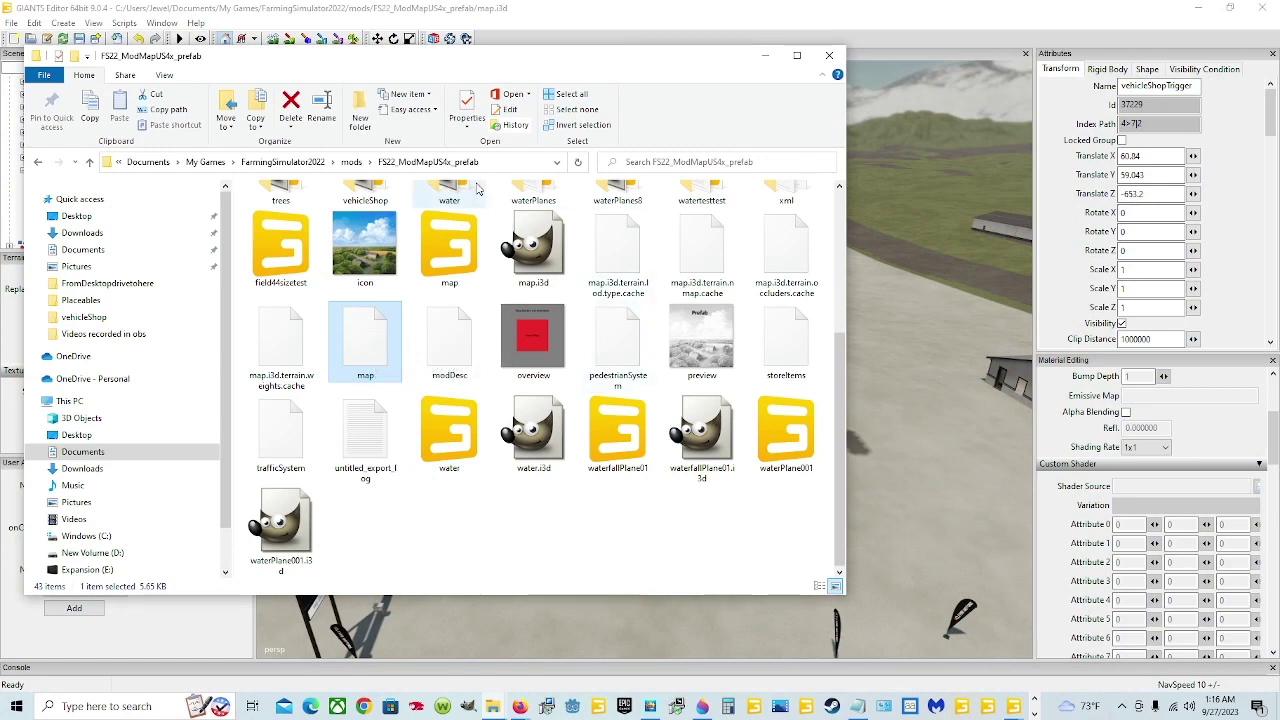
right_click(380, 356)
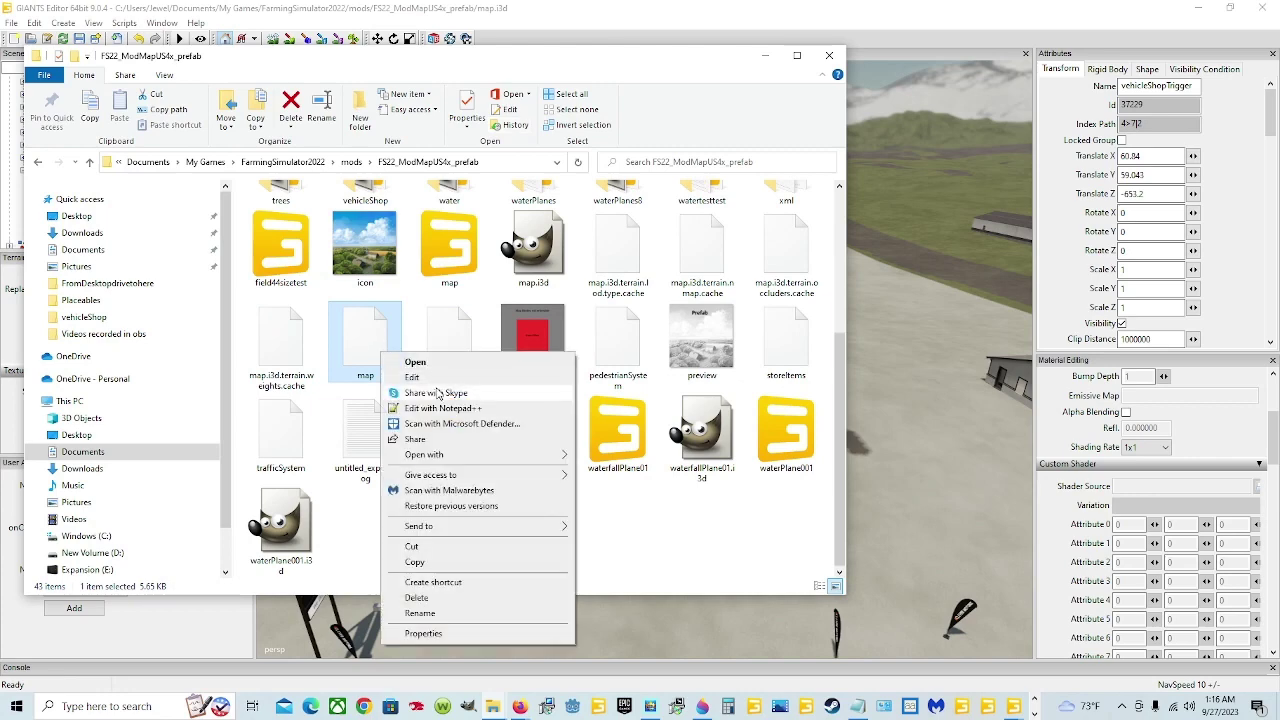
click(443, 409)
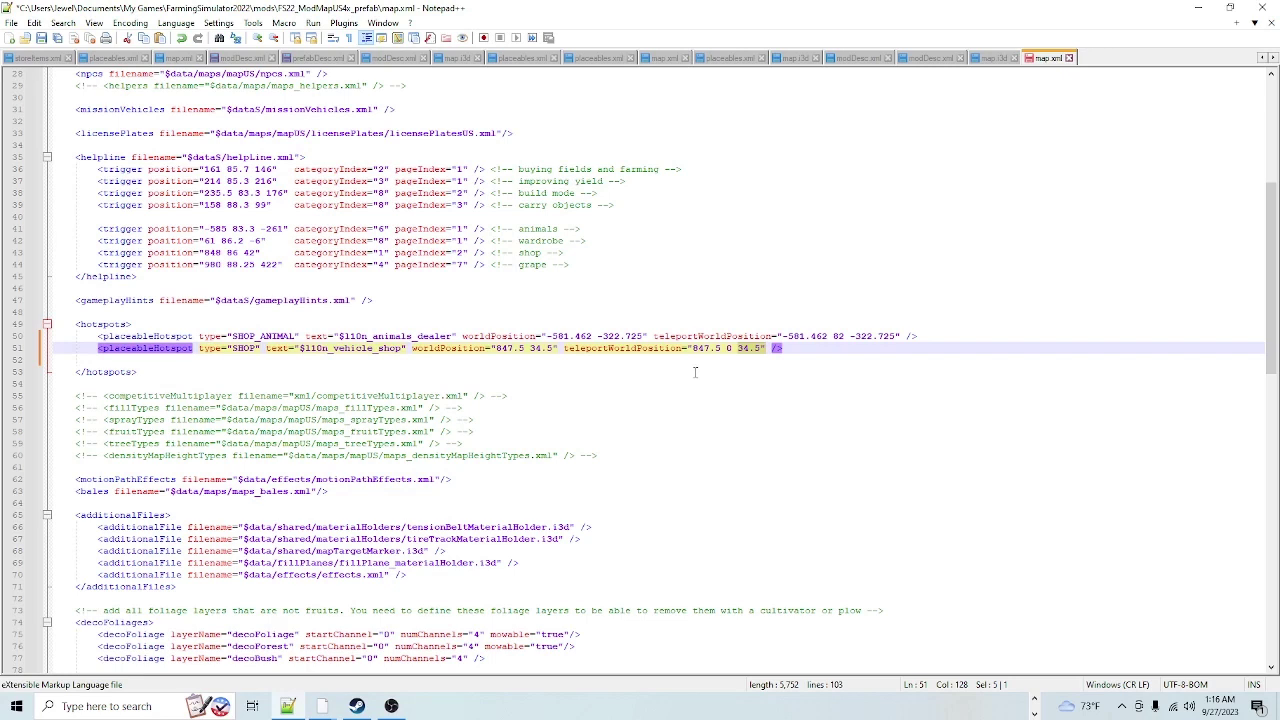
- Replace the SHOP hotspot's teleportWorldPosition with the copied coordinates 60.84000015 59.04296112 -653.19970703
click(763, 348)
drag(763, 348, 691, 348)
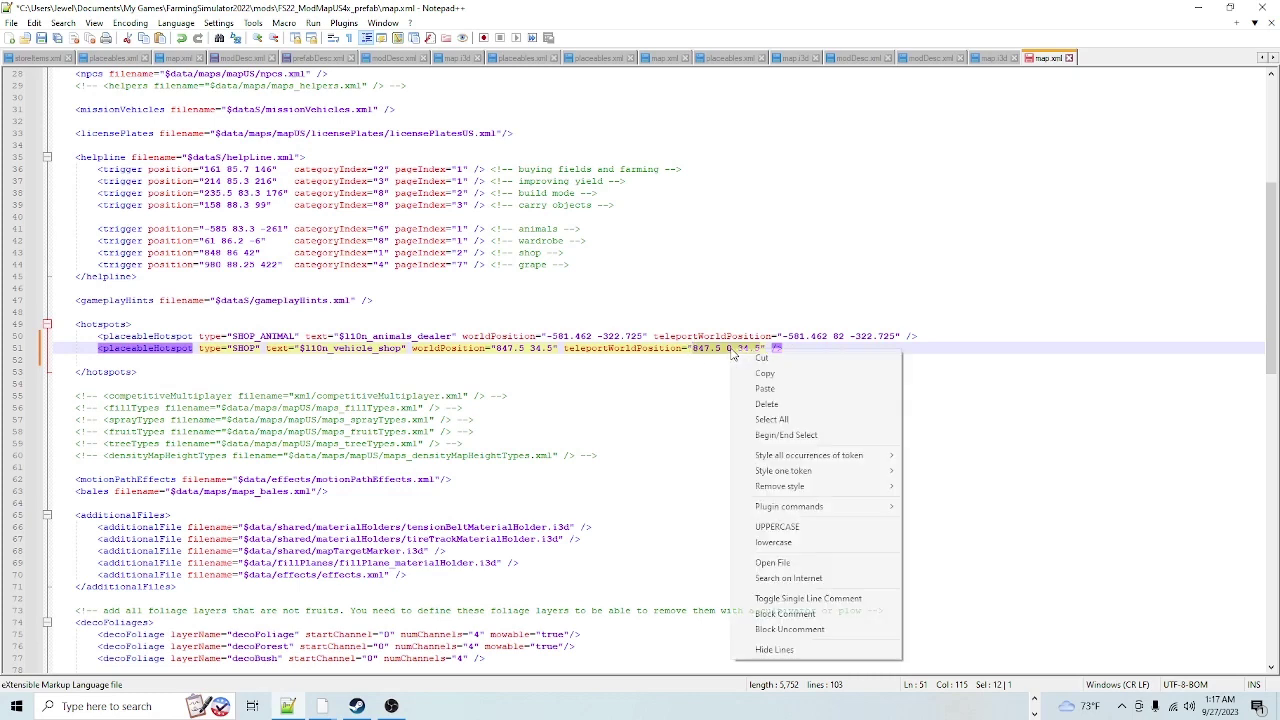
right_click(733, 351)
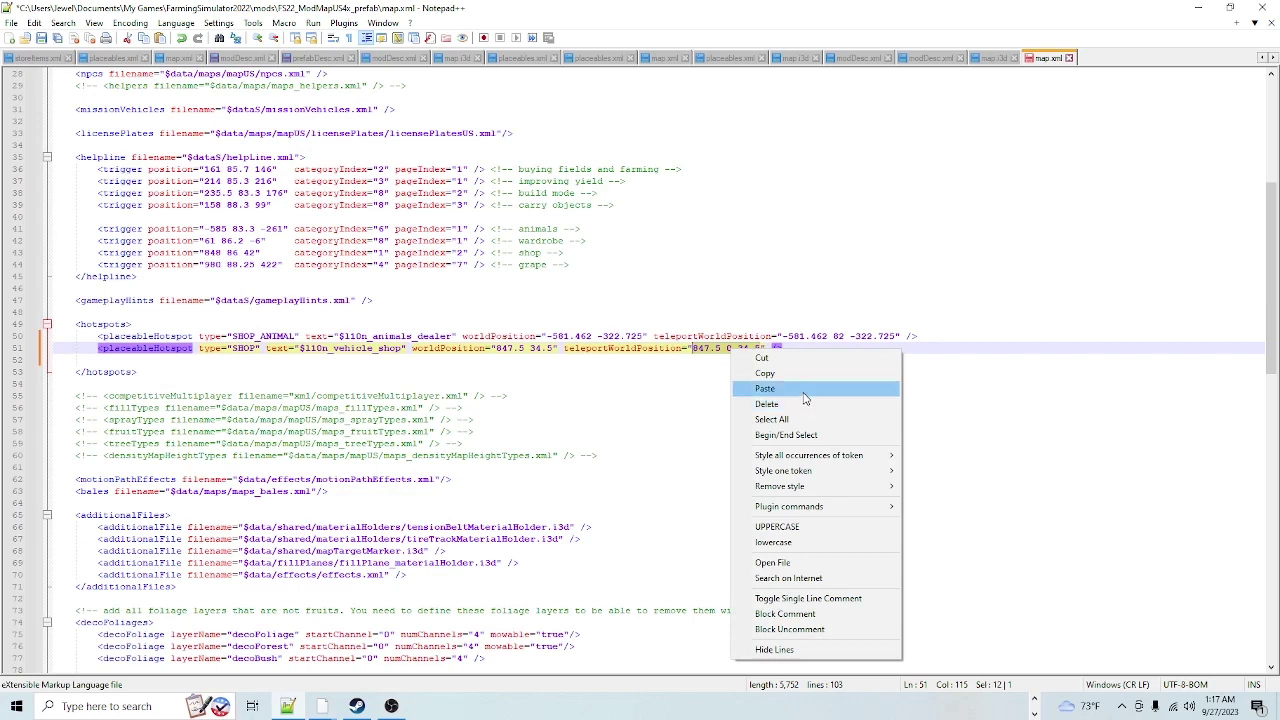
click(795, 390)
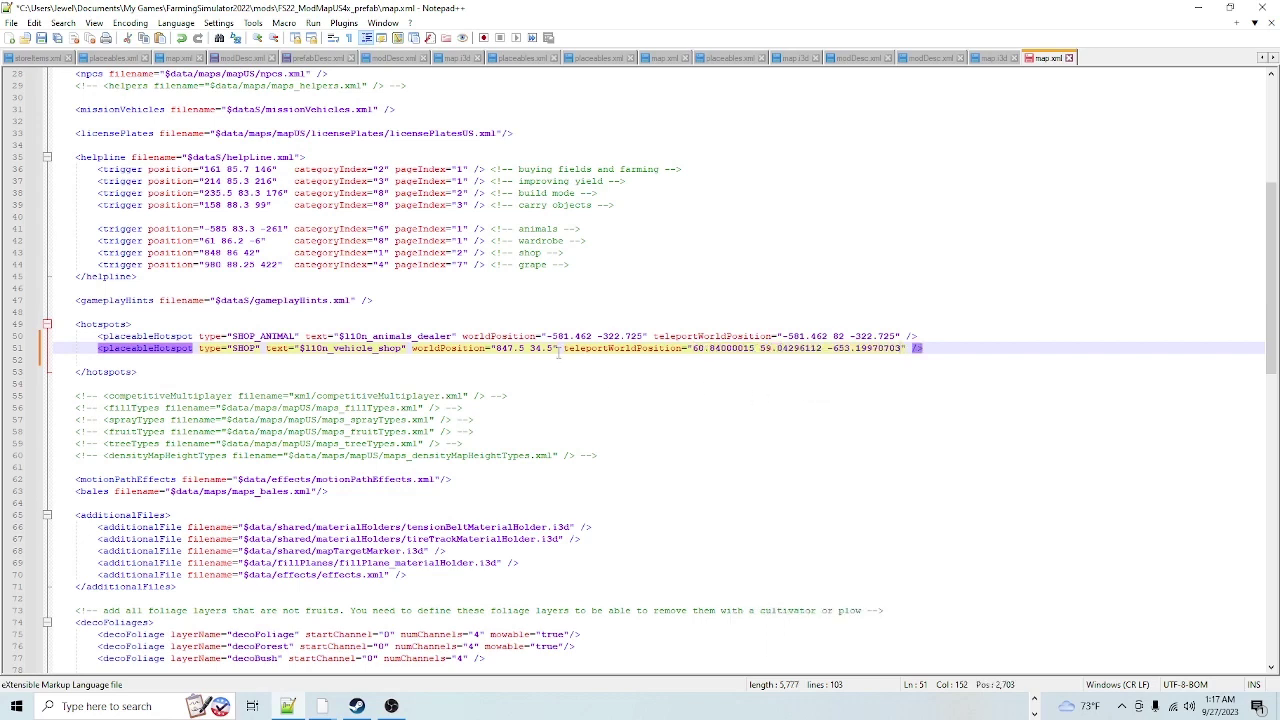
- Replace the SHOP hotspot's worldPosition with the copied coordinates 60.84000015 59.04296112 -653.19970703
drag(553, 348, 497, 350)
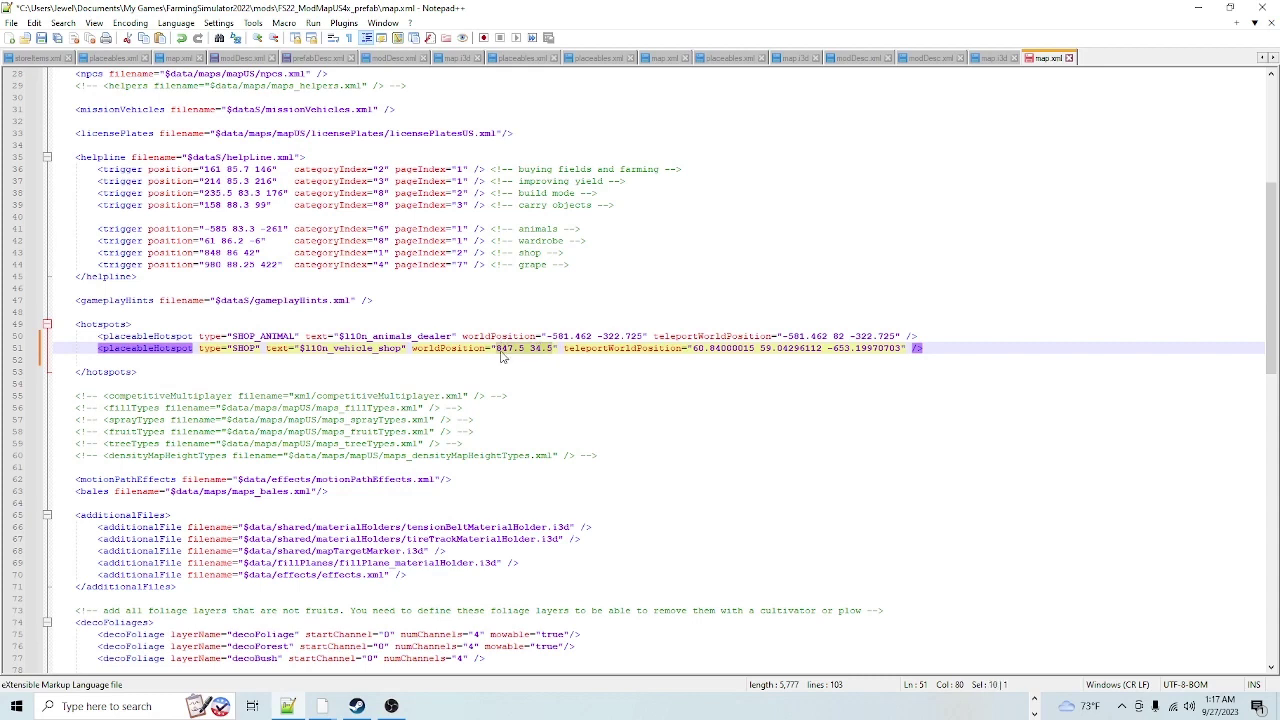
right_click(506, 351)
click(560, 391)
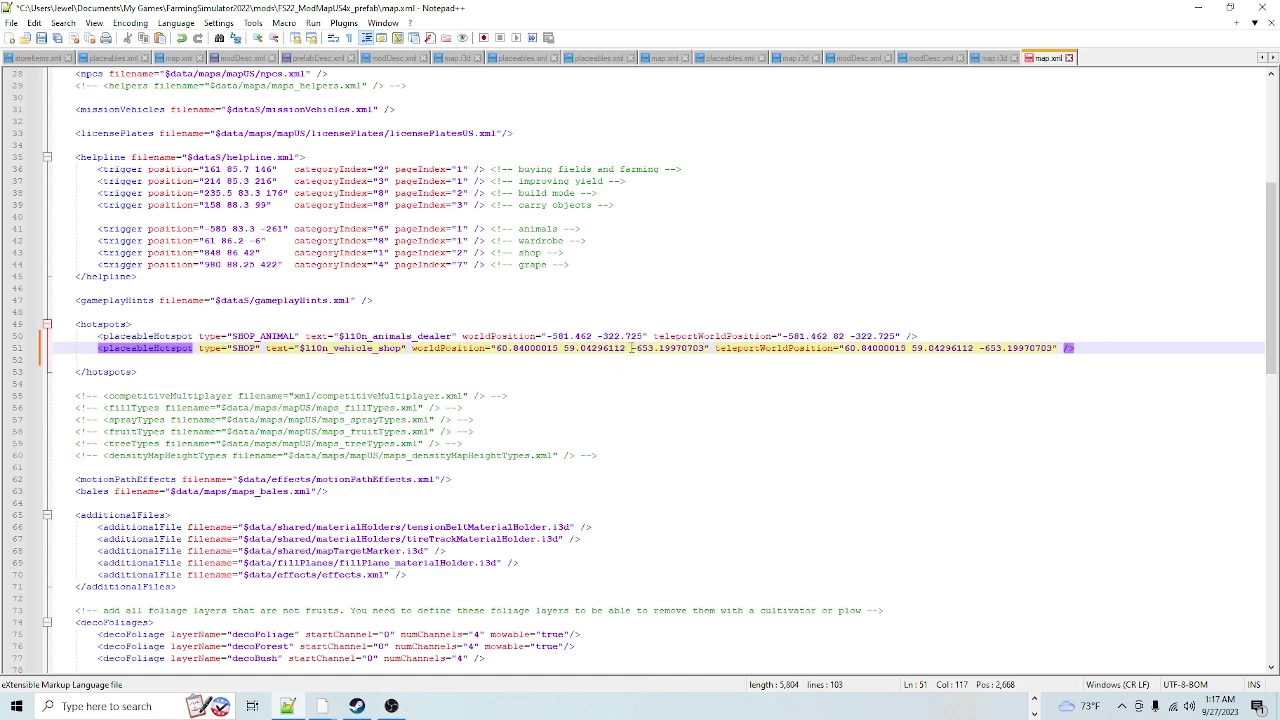
- Delete the middle Y value from the SHOP hotspot's worldPosition, leaving 60.84000015 -653.19970703
click(631, 348)
key(BackSpace)
key(BackSpace)
key(BackSpace)
key(BackSpace)
key(BackSpace)
key(BackSpace)
key(BackSpace)
key(BackSpace)
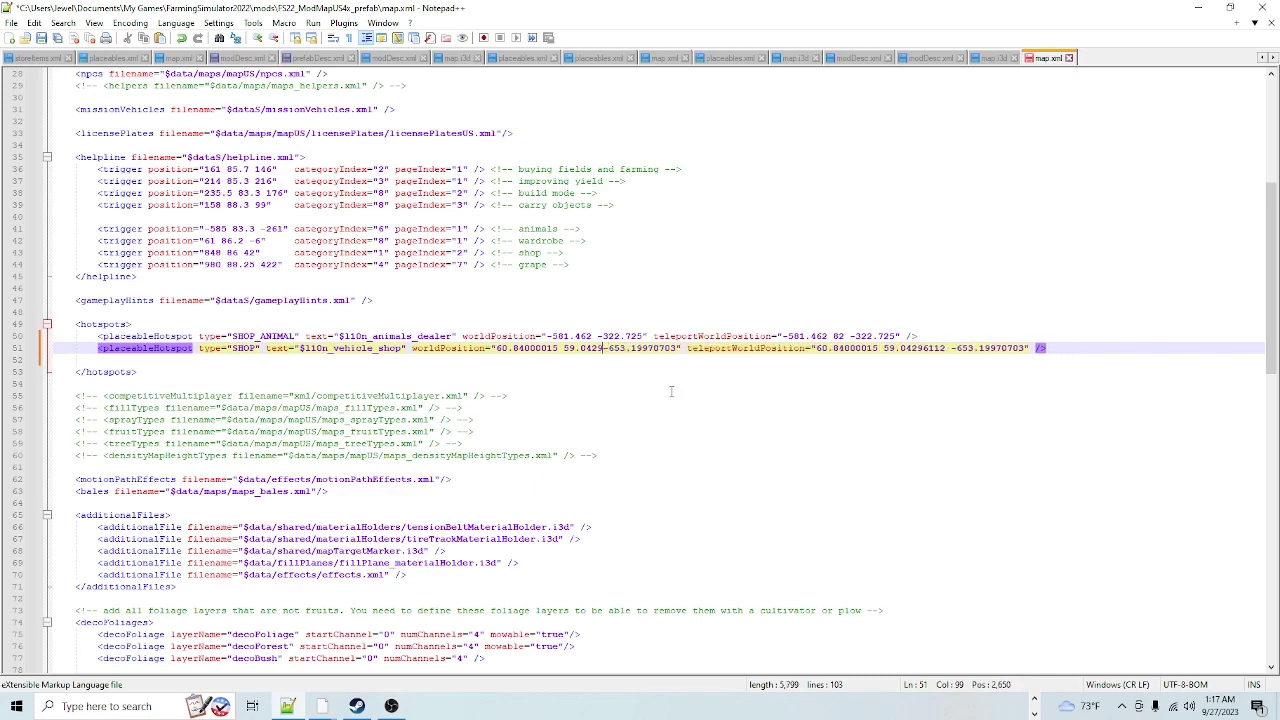
key(BackSpace)
key(BackSpace)
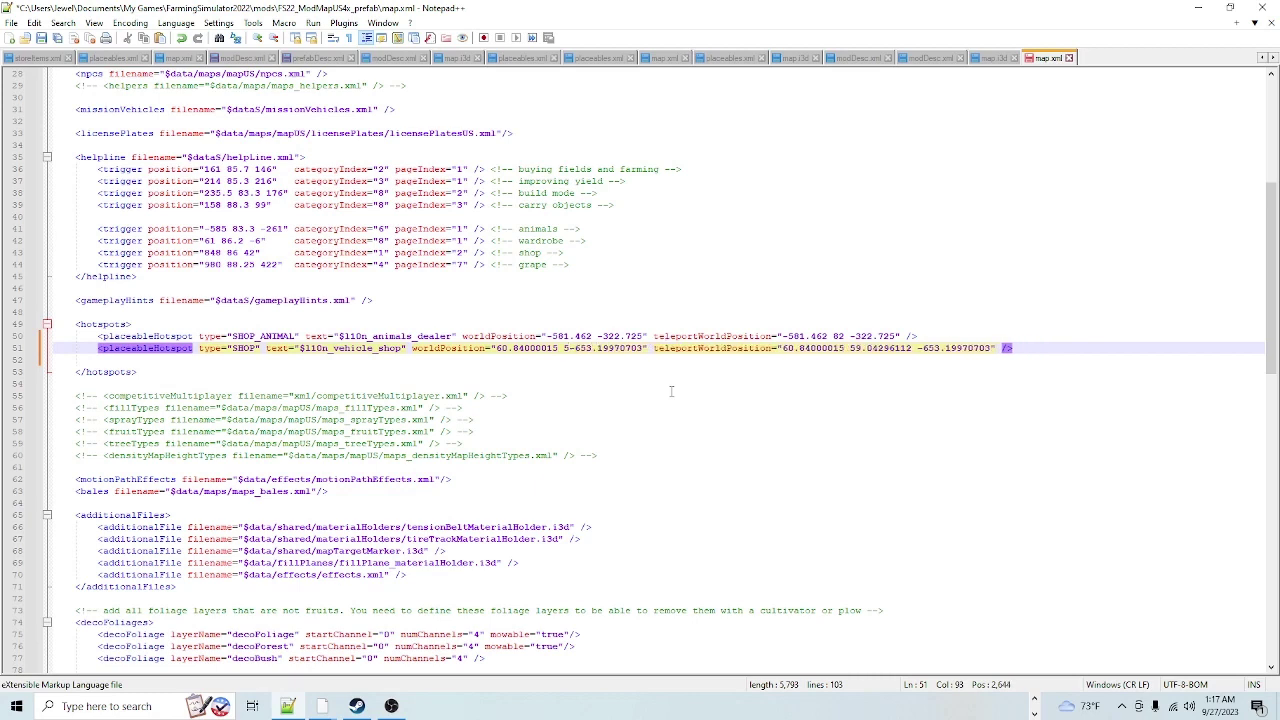
key(BackSpace)
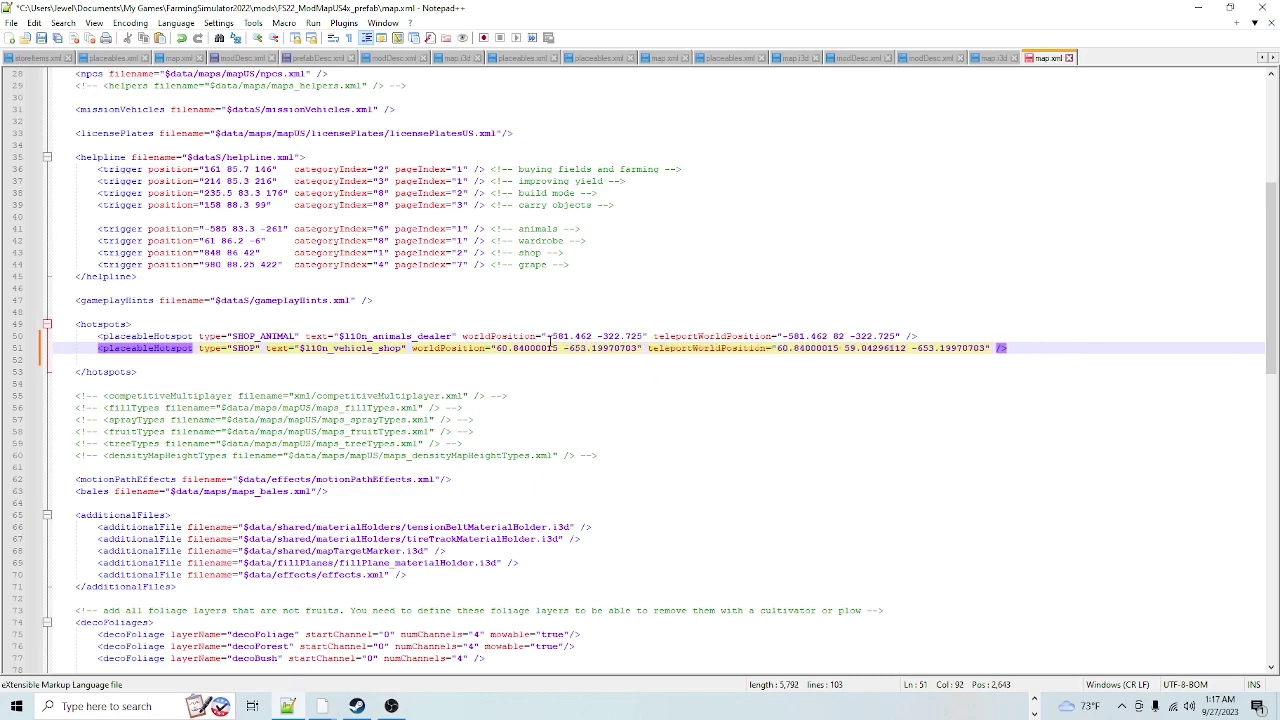